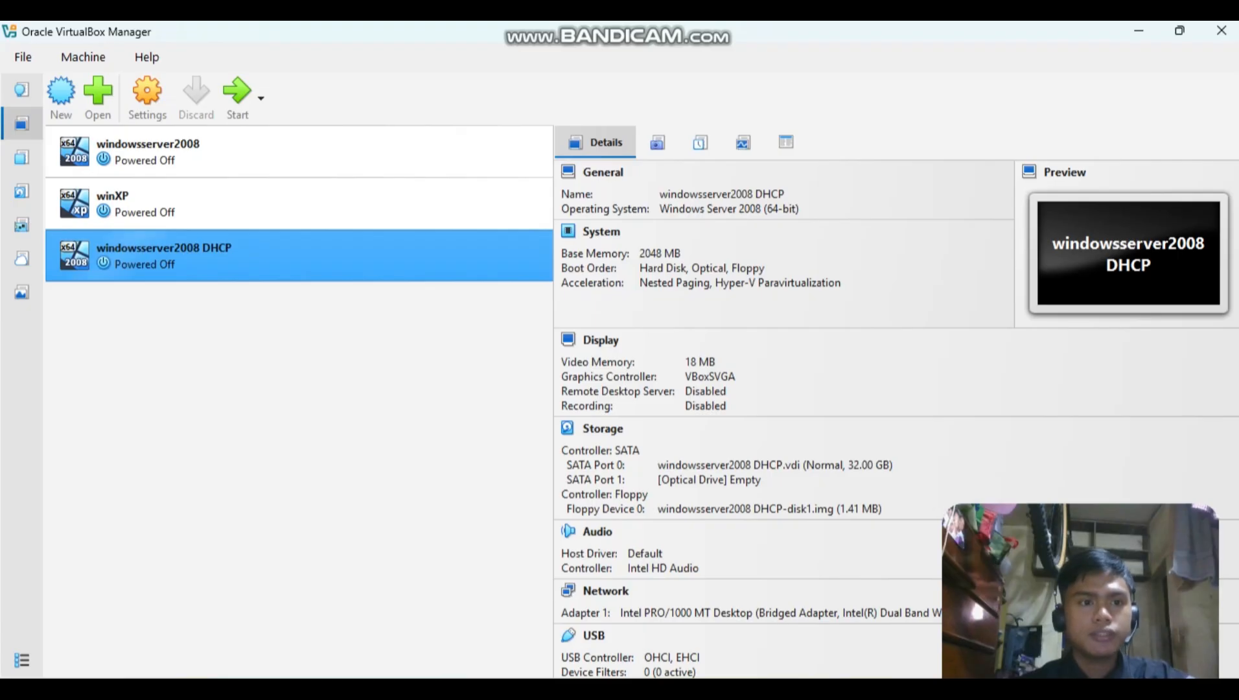
# In the network settings of the windowsserver2008 DHCP machine, attach Adapter 1 to Internal Network.
pyautogui.rightClick(241, 253)
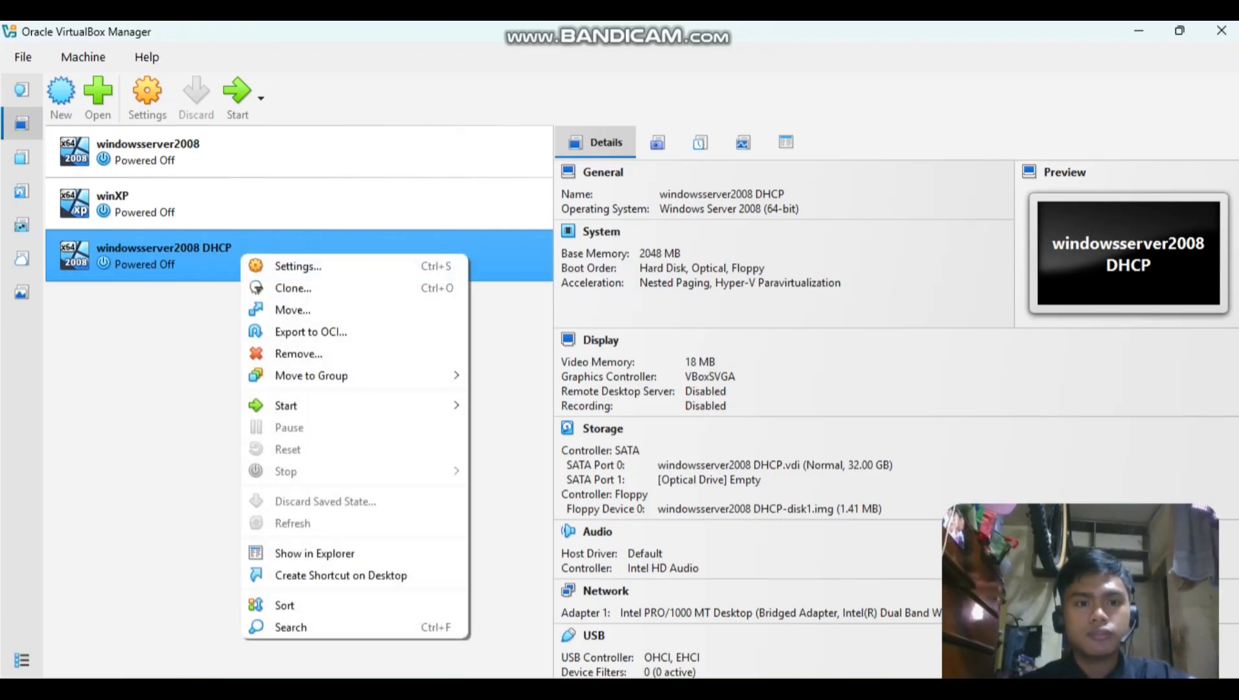
pyautogui.click(298, 267)
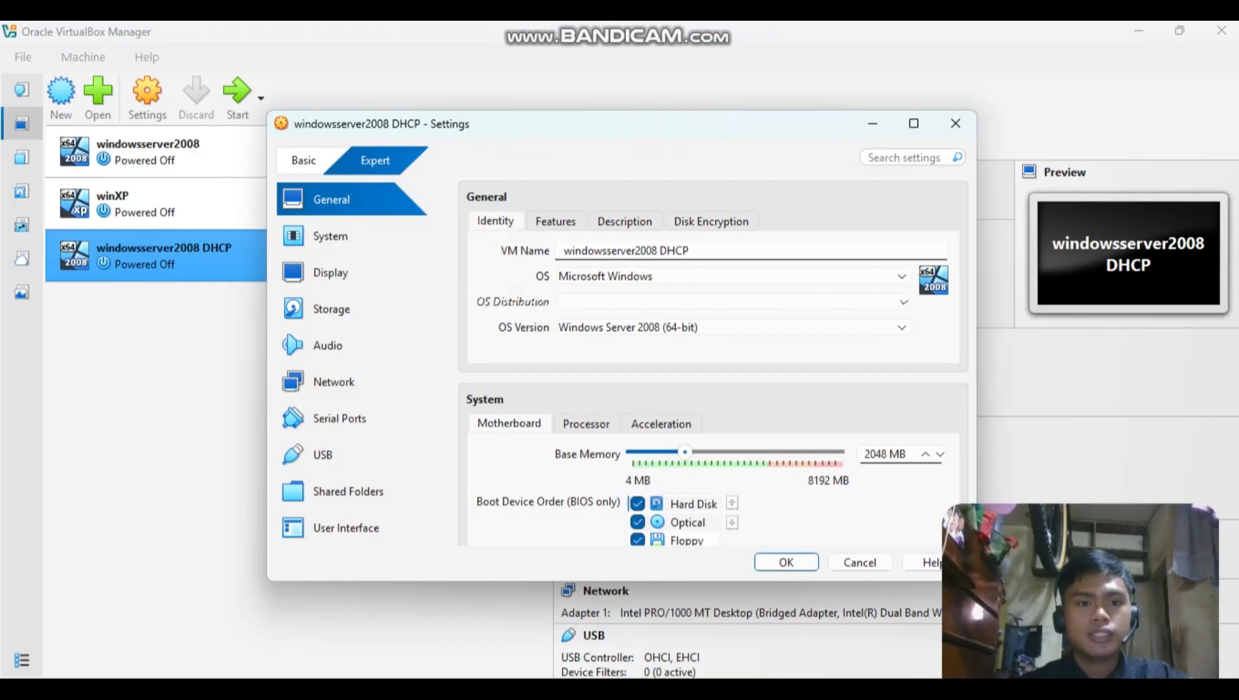
pyautogui.click(334, 381)
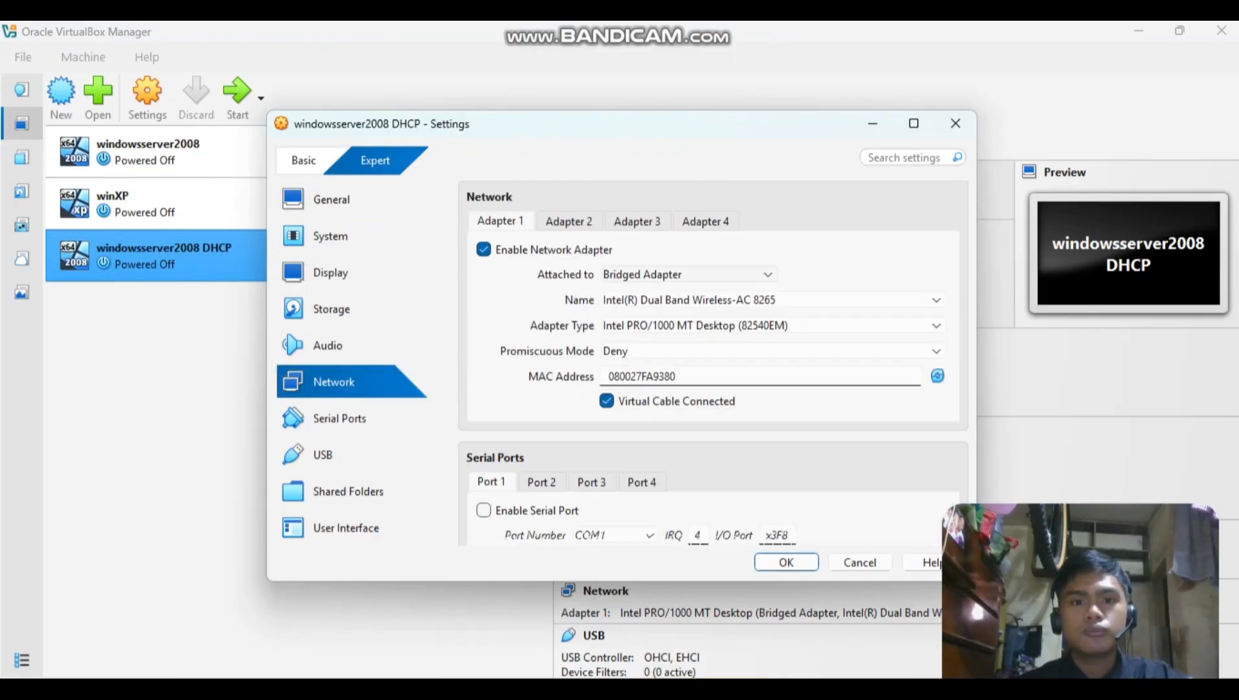
pyautogui.click(677, 274)
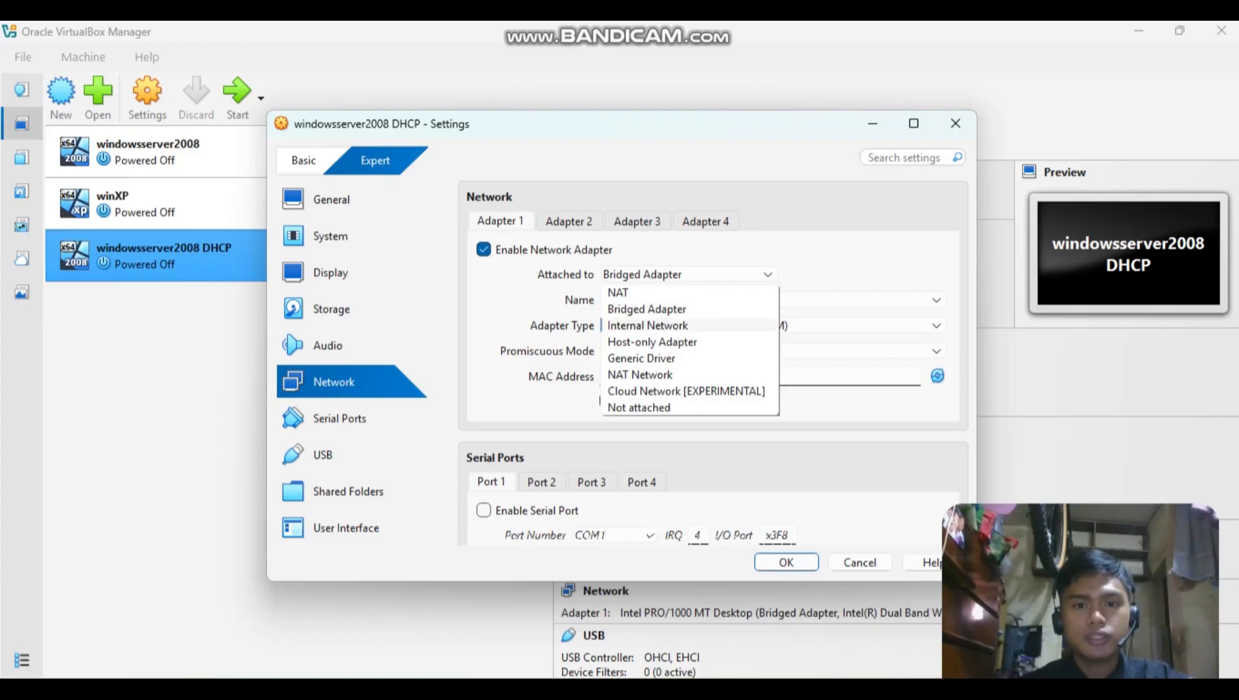
pyautogui.click(647, 326)
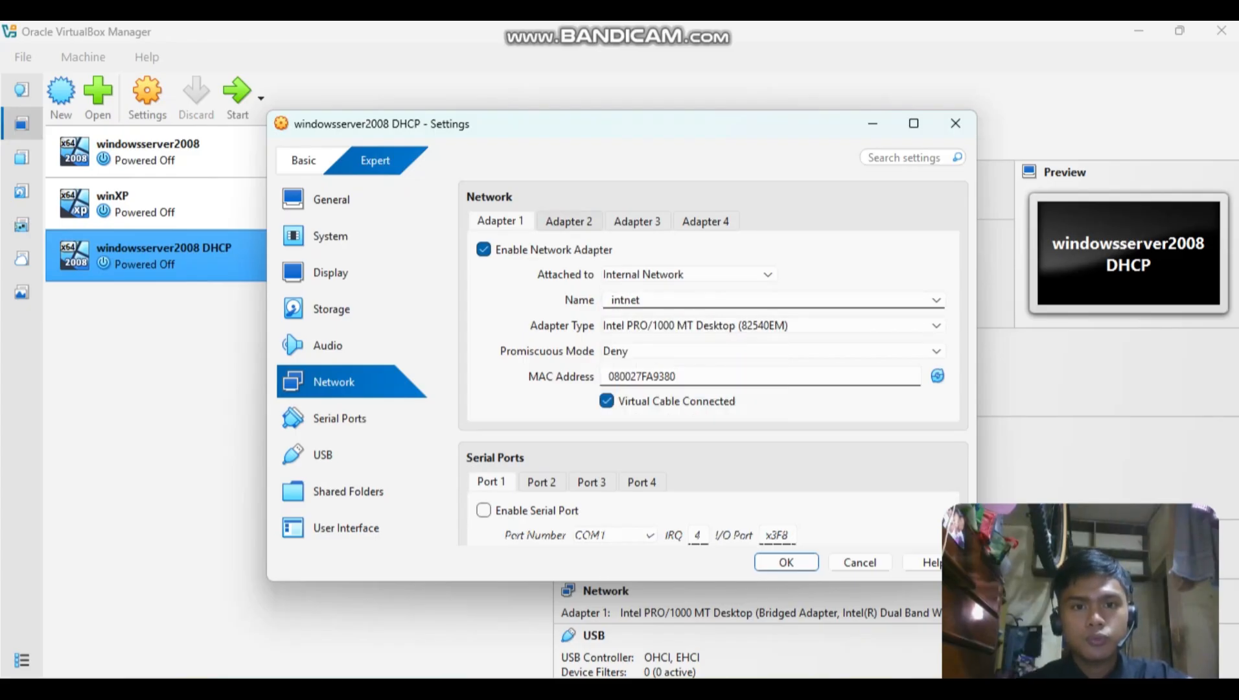
# Enable Adapter 2, attach it to Internal Network as well, and save the machine settings.
pyautogui.click(569, 221)
pyautogui.click(484, 250)
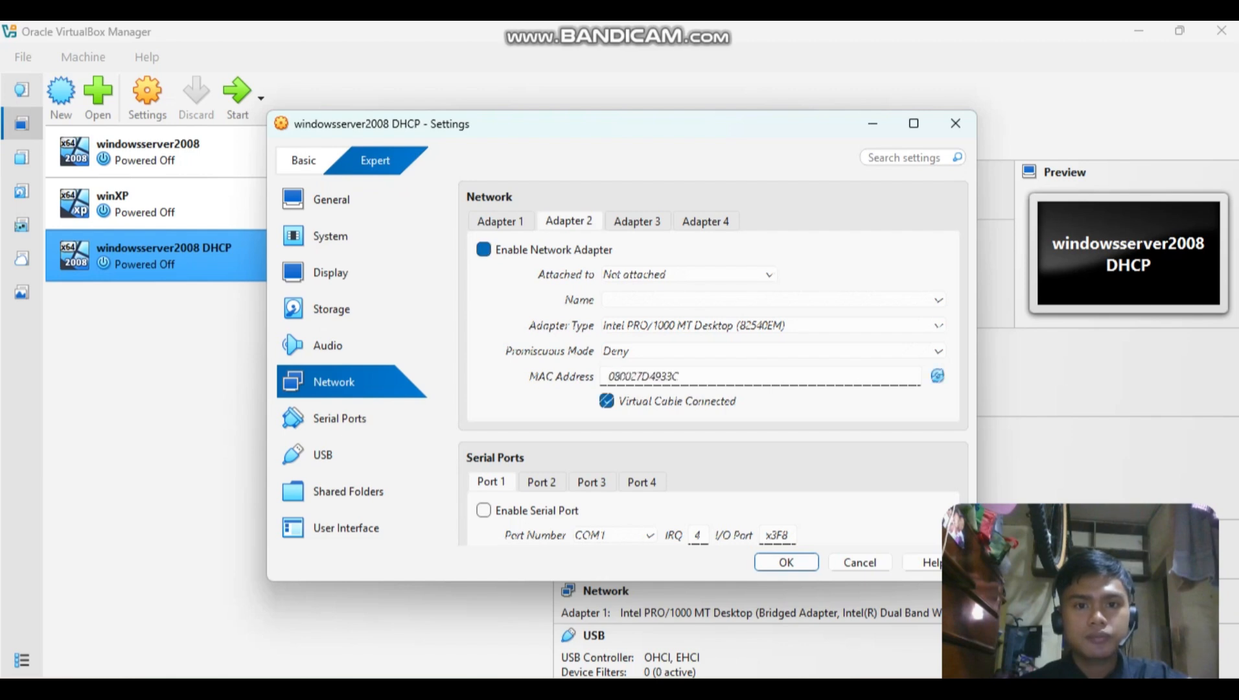
pyautogui.click(689, 274)
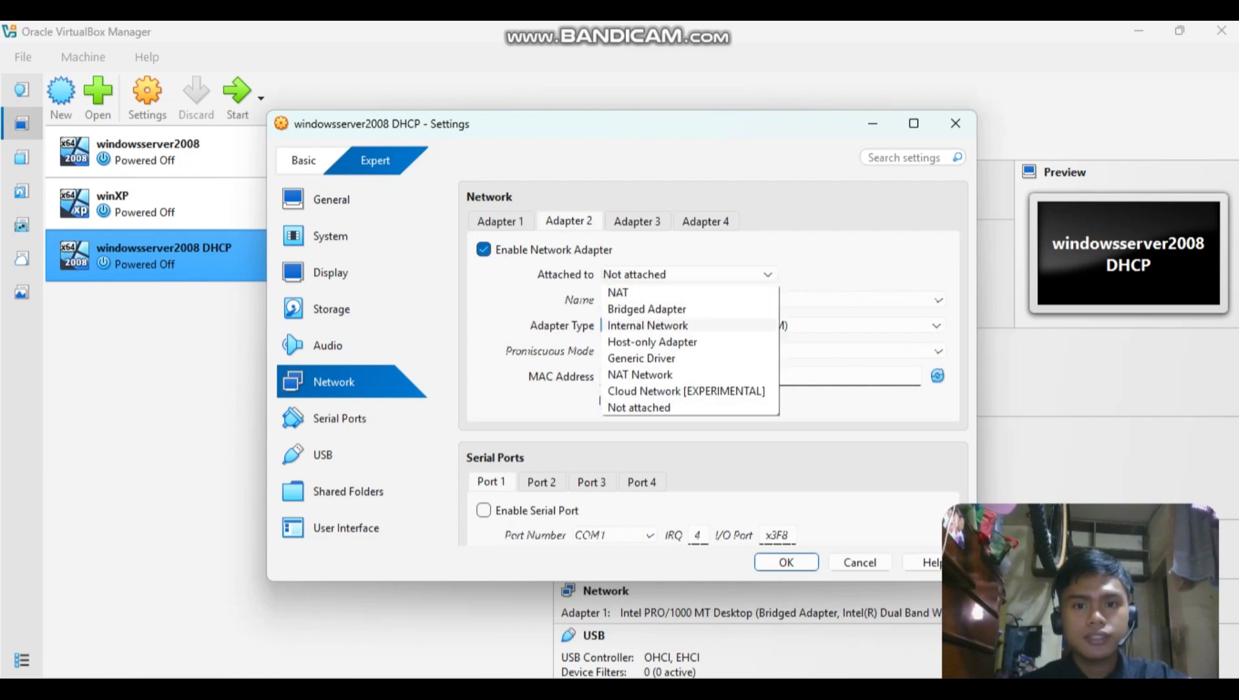
pyautogui.click(647, 325)
pyautogui.click(501, 221)
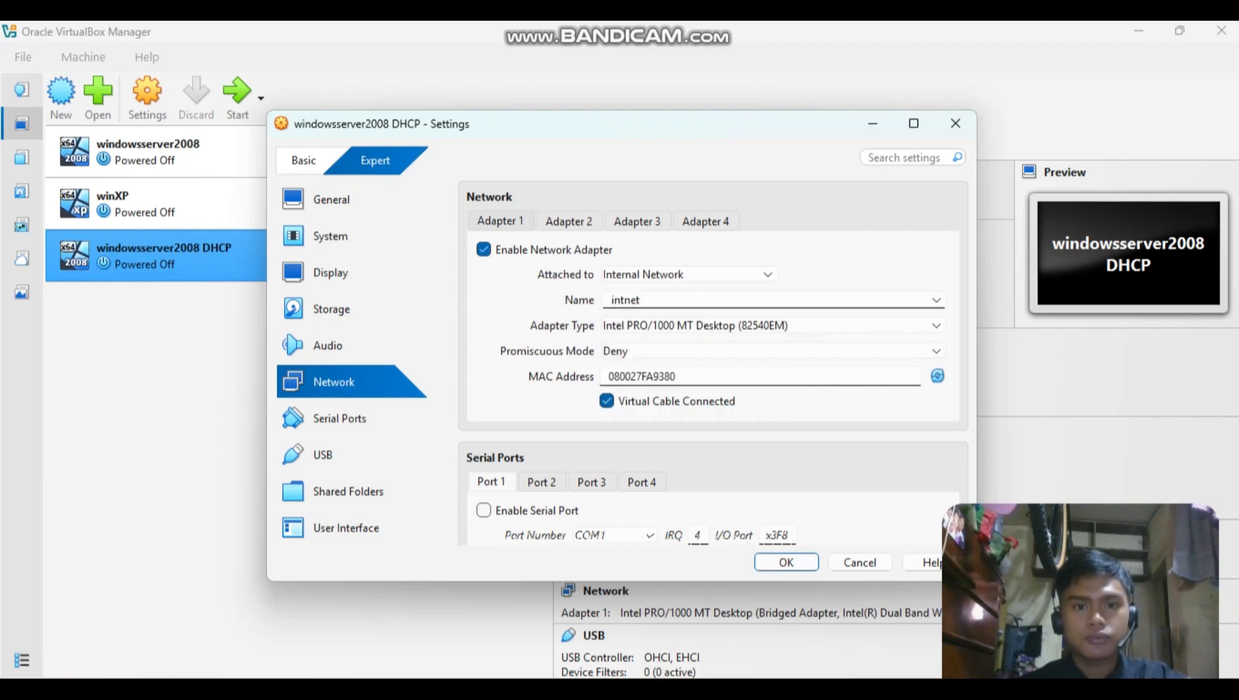
pyautogui.click(569, 221)
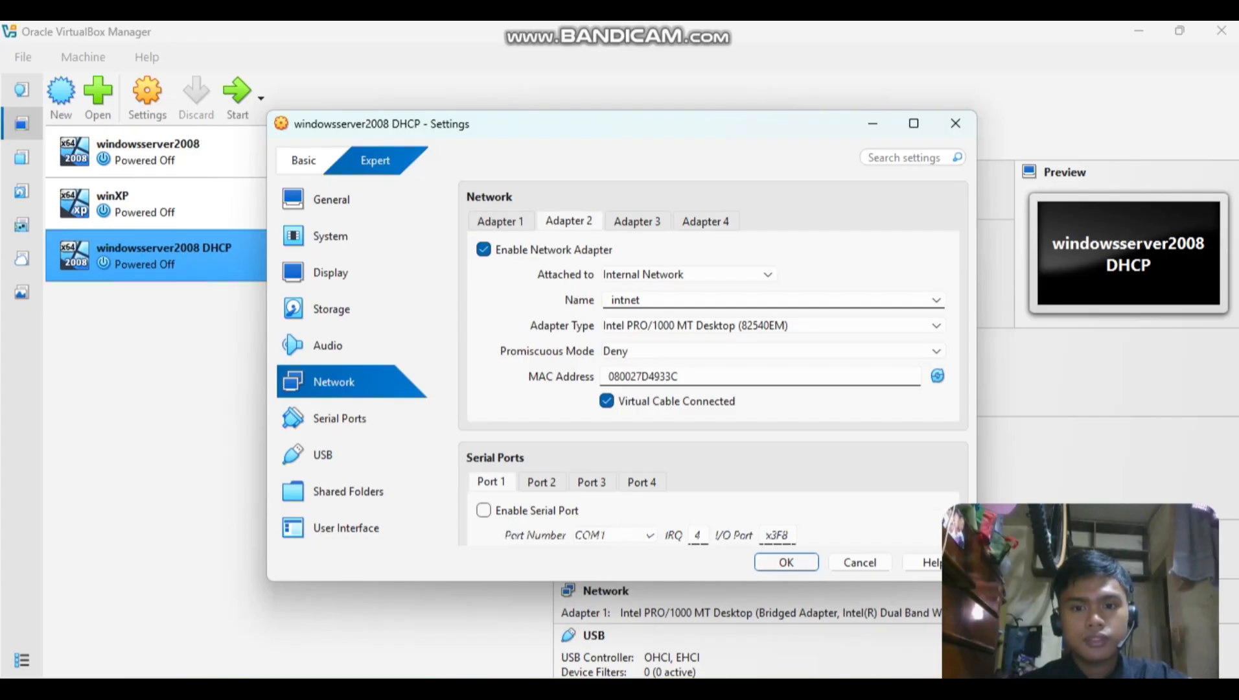
pyautogui.press('Return')
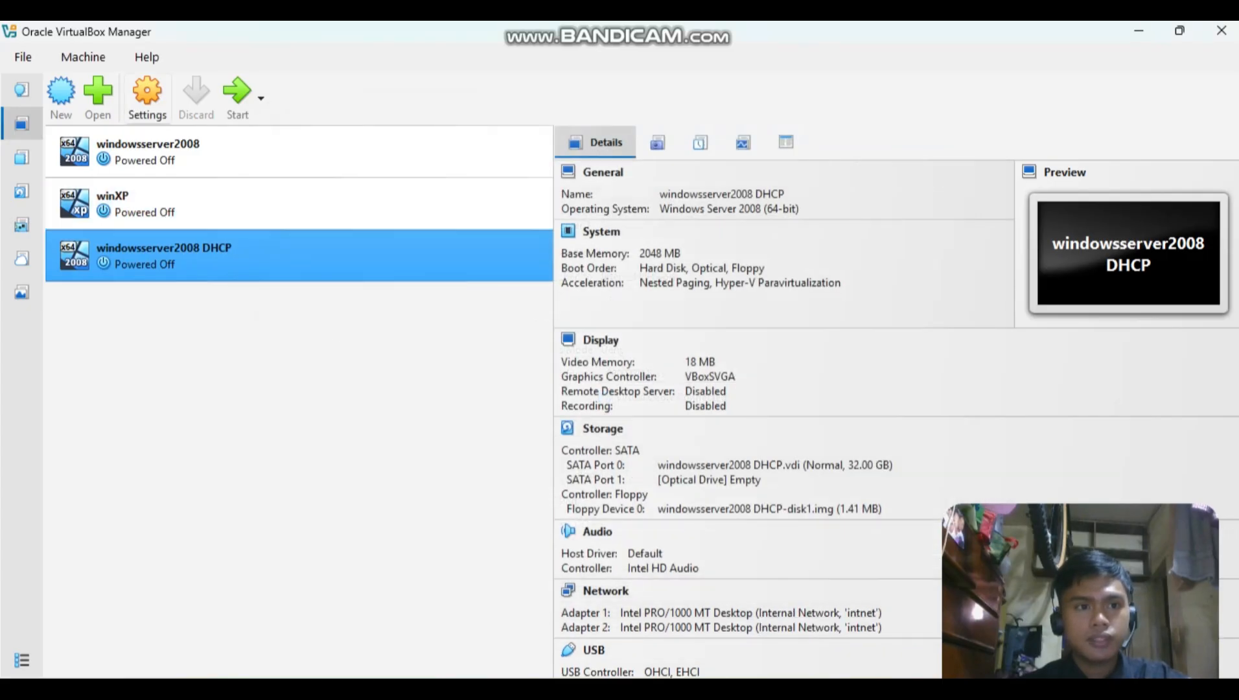
# Review the network settings of Adapter 1 and Adapter 2 on the windowsserver2008 DHCP machine.
pyautogui.click(147, 98)
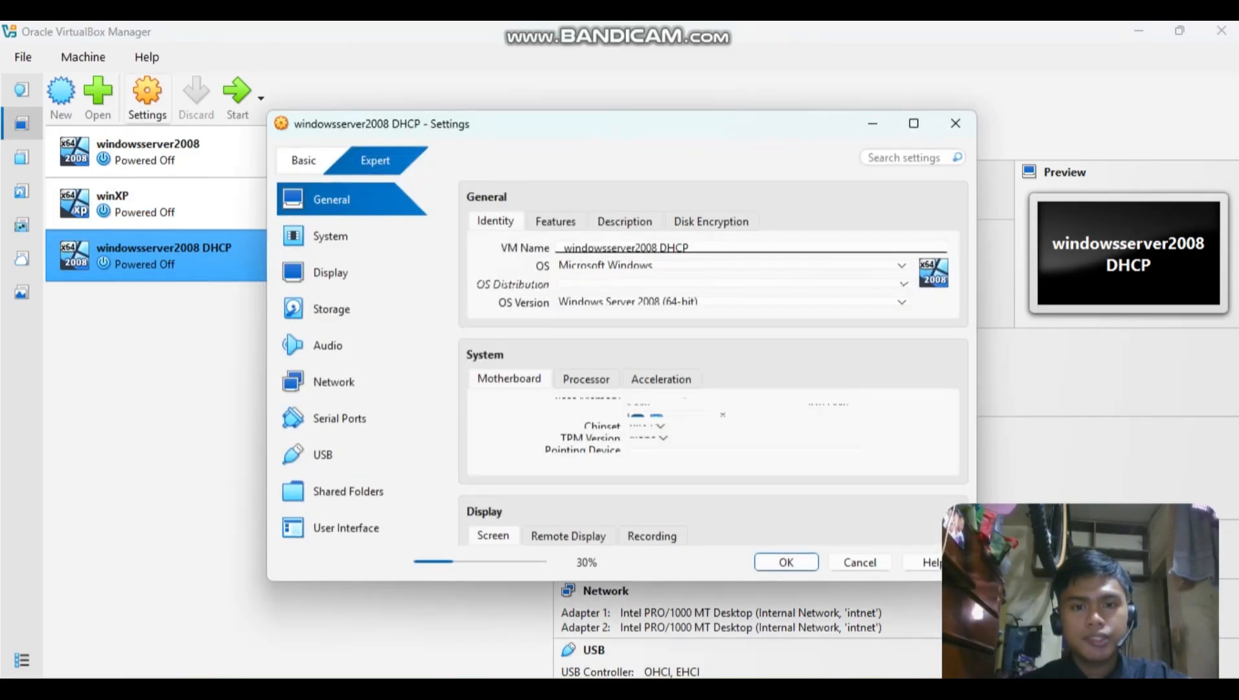
pyautogui.click(334, 382)
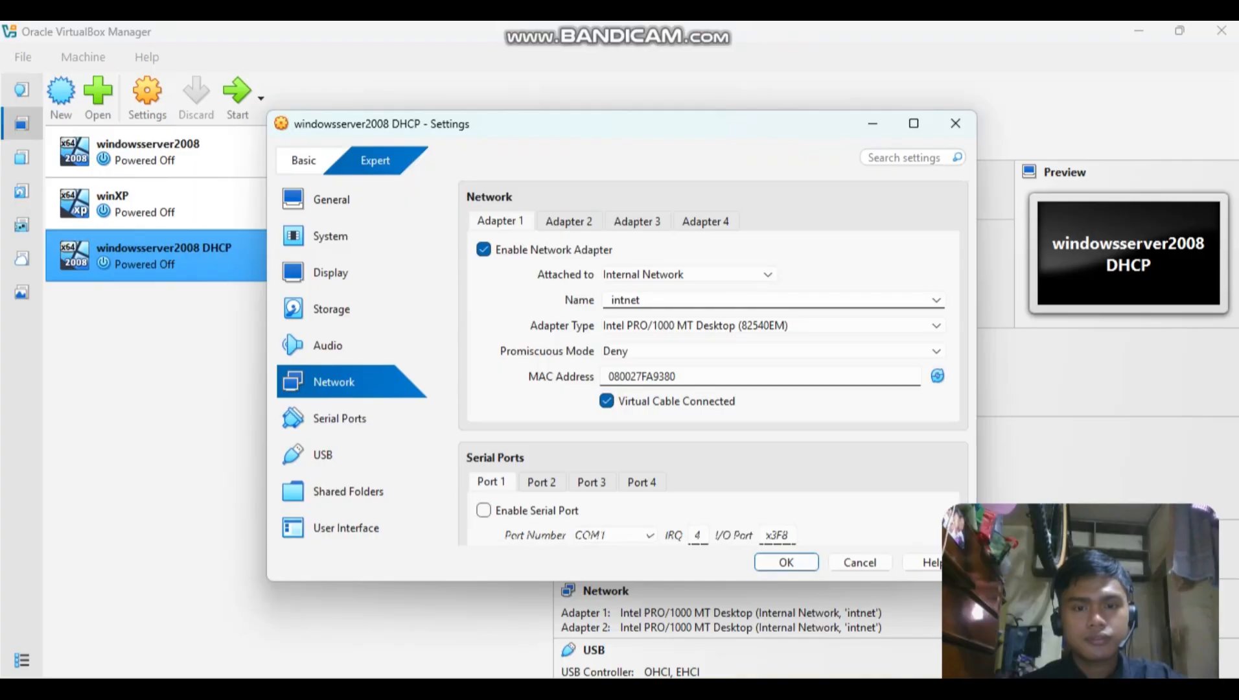
pyautogui.click(569, 222)
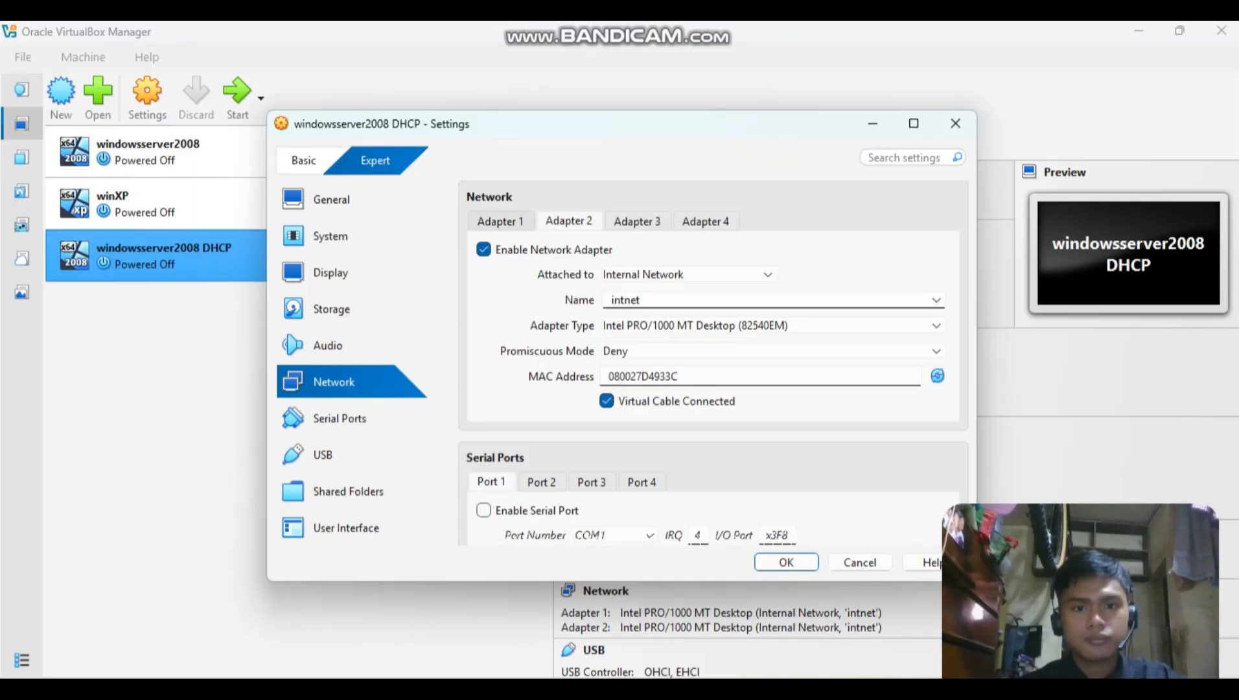
pyautogui.click(501, 221)
pyautogui.click(786, 561)
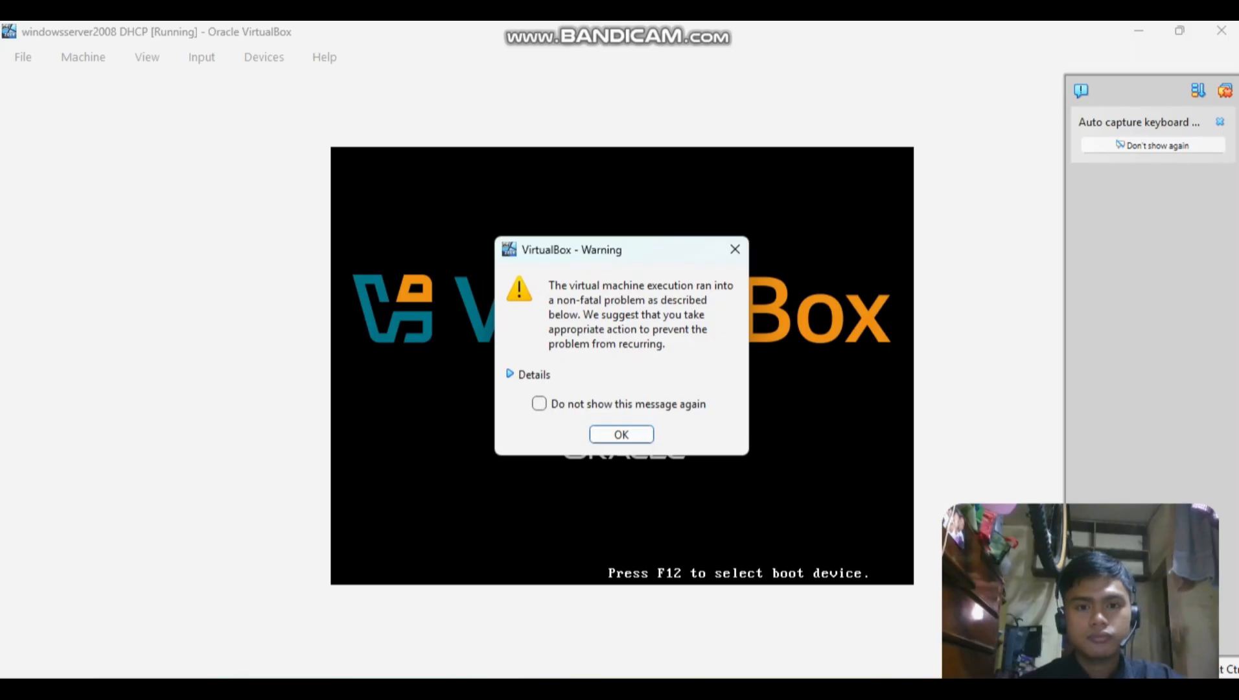
# Check the details of the startup warning, dismiss it, and clear all notifications of the running machine.
pyautogui.click(527, 374)
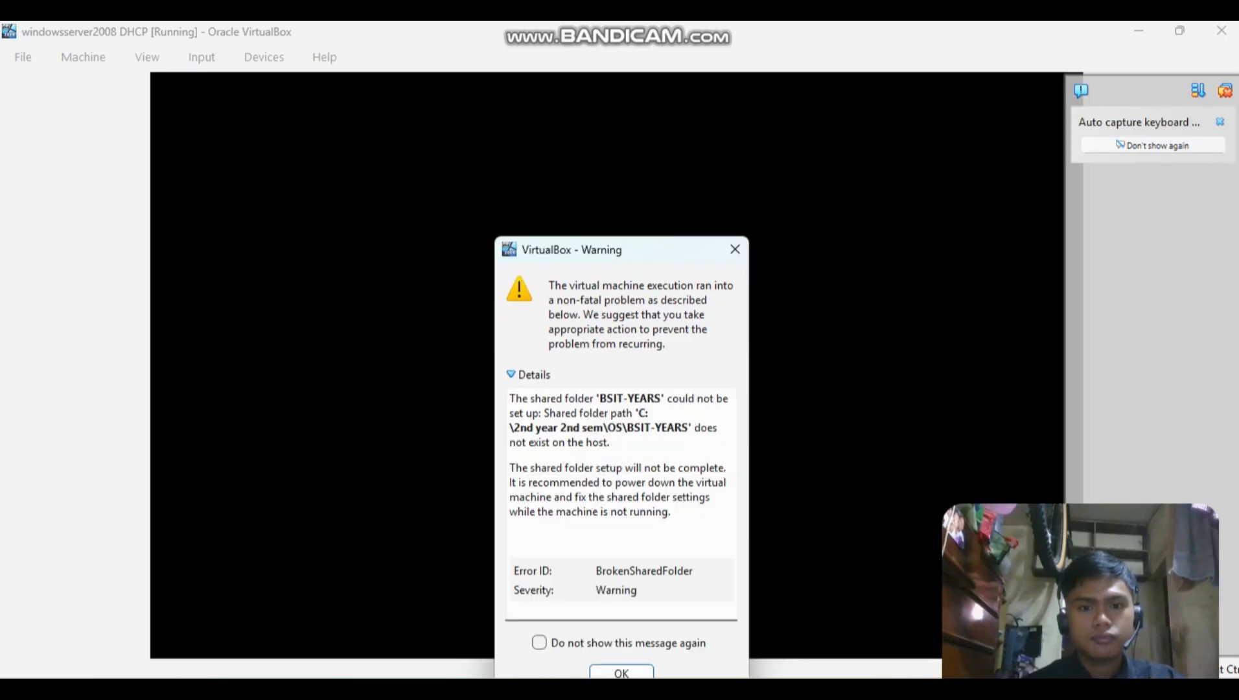
pyautogui.click(528, 374)
pyautogui.click(621, 435)
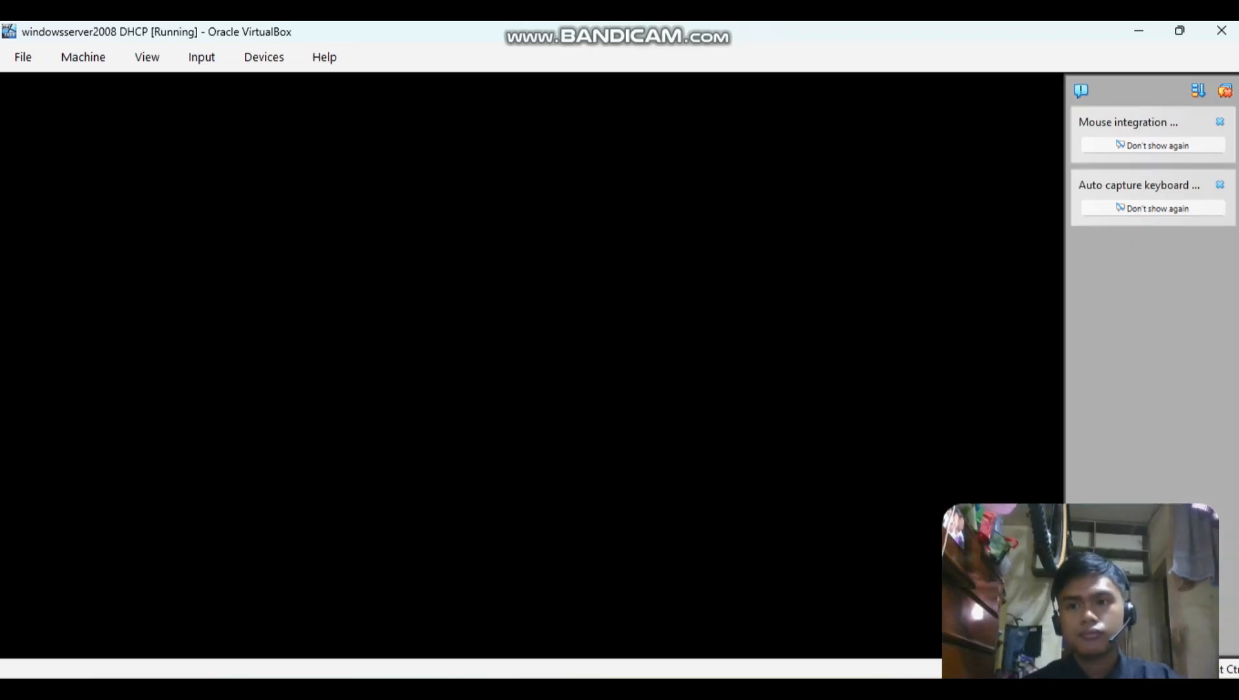
pyautogui.click(1225, 91)
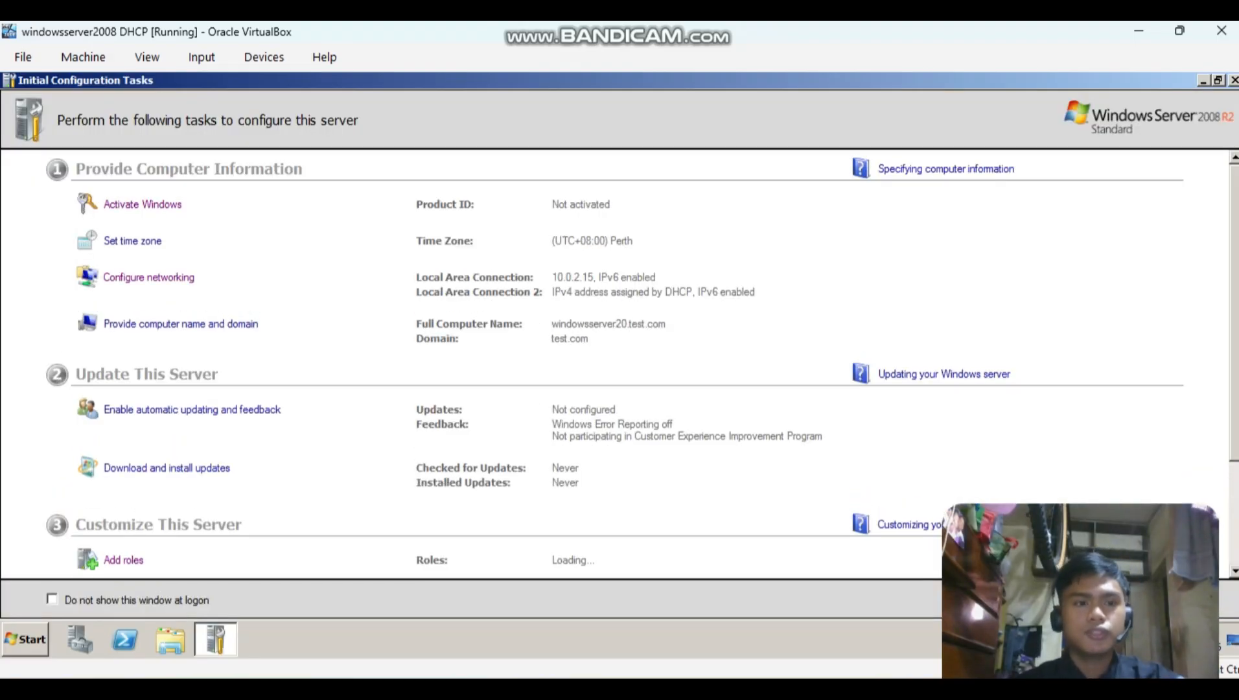
# From the server's networking configuration, open the Internet Protocol Version 4 (TCP/IPv4) properties of Local Area Connection.
pyautogui.click(149, 276)
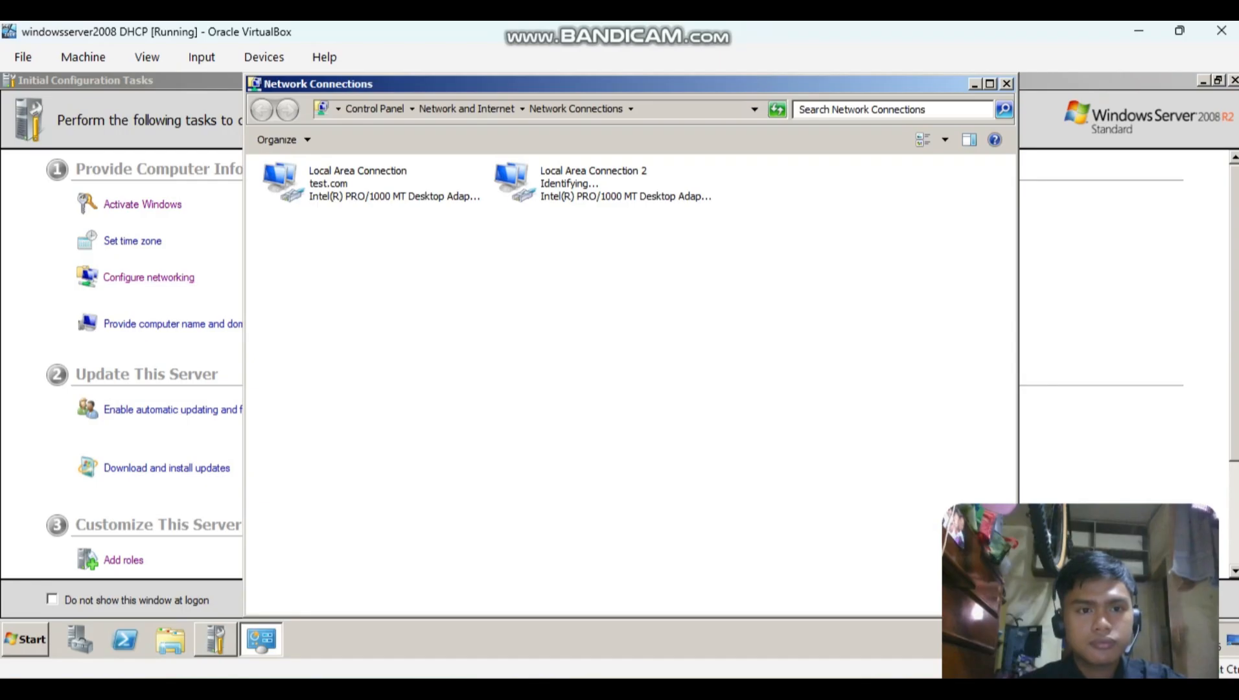
pyautogui.click(371, 183)
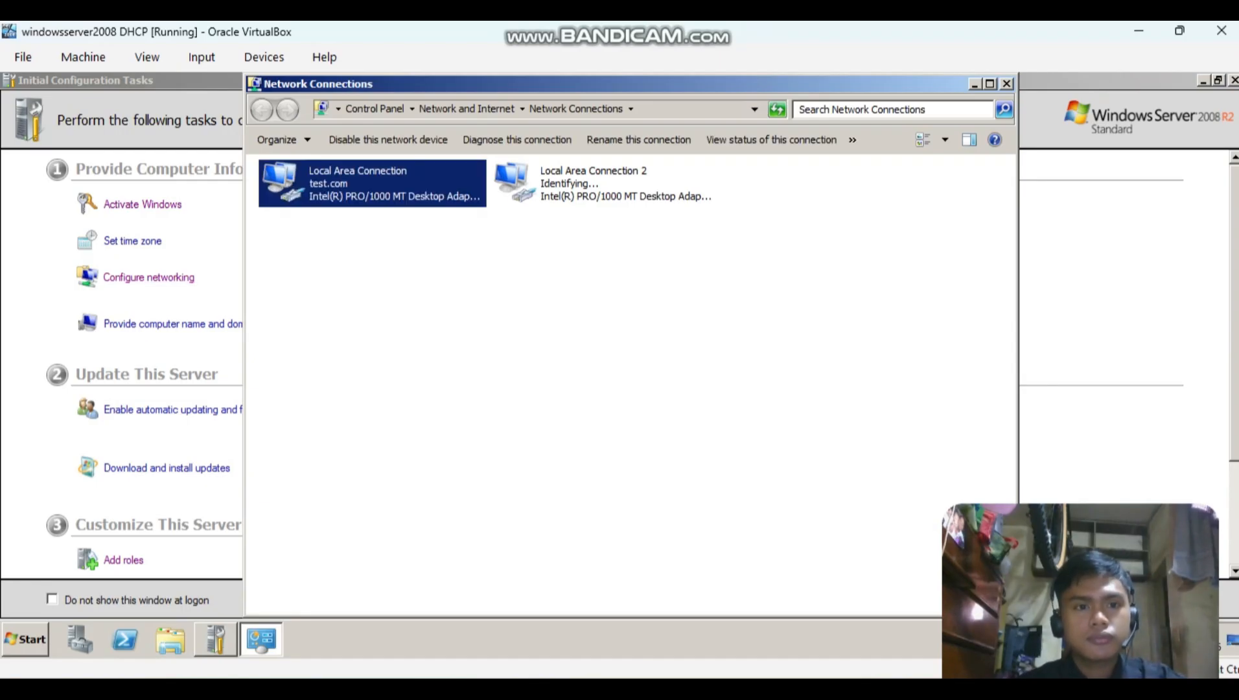
pyautogui.doubleClick(372, 183)
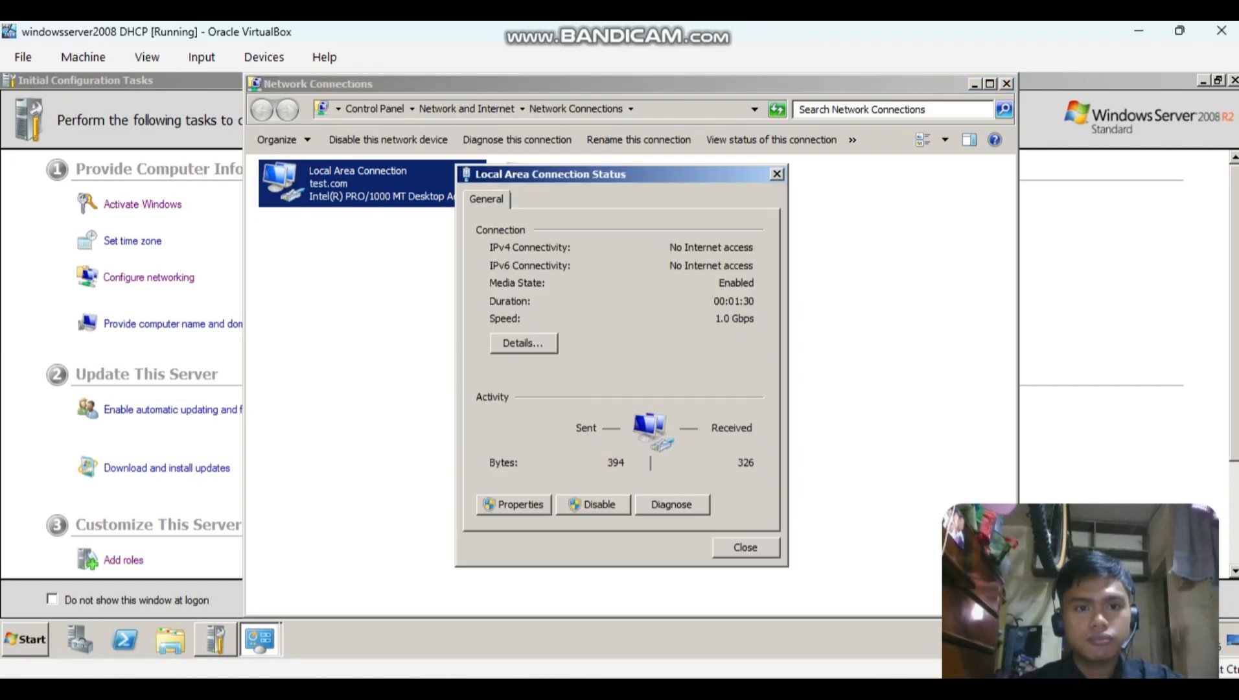
pyautogui.click(514, 504)
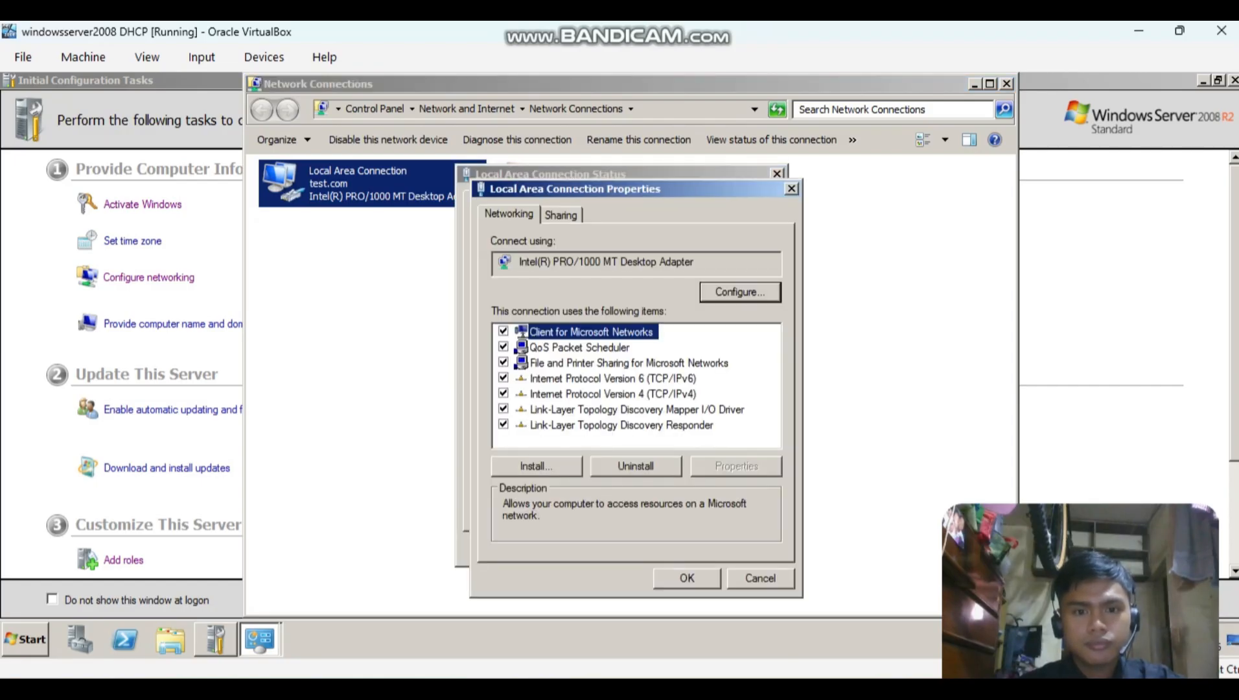
pyautogui.click(613, 394)
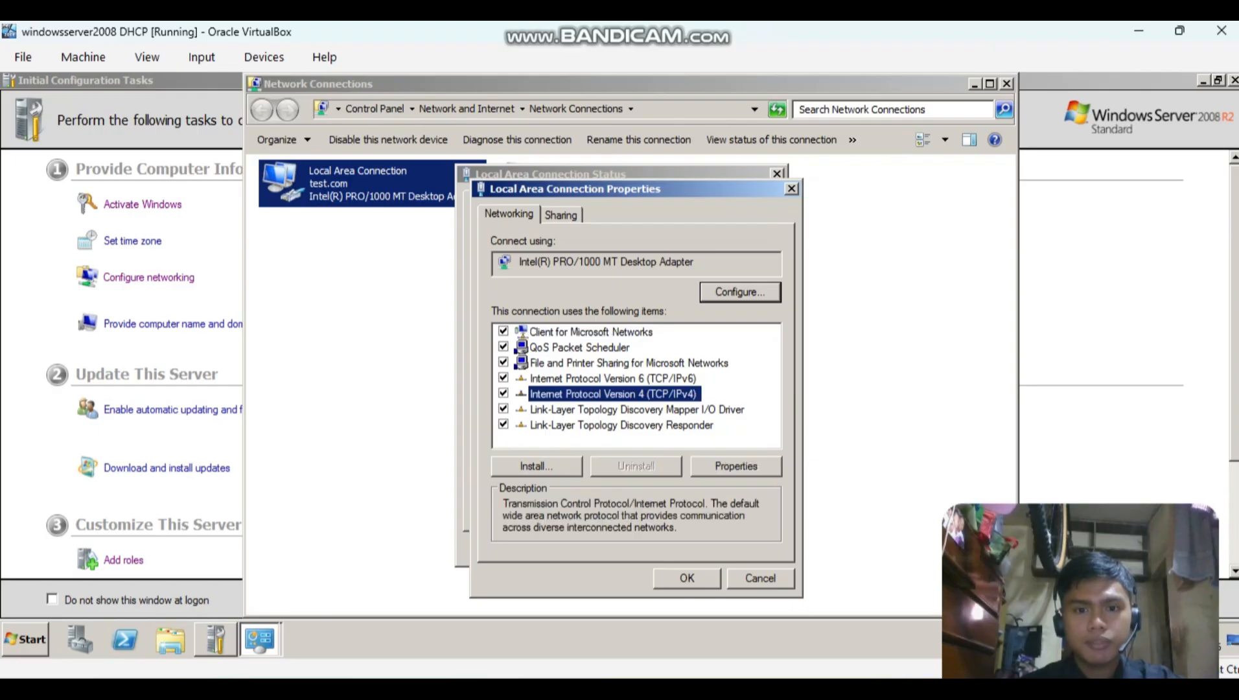
pyautogui.click(736, 466)
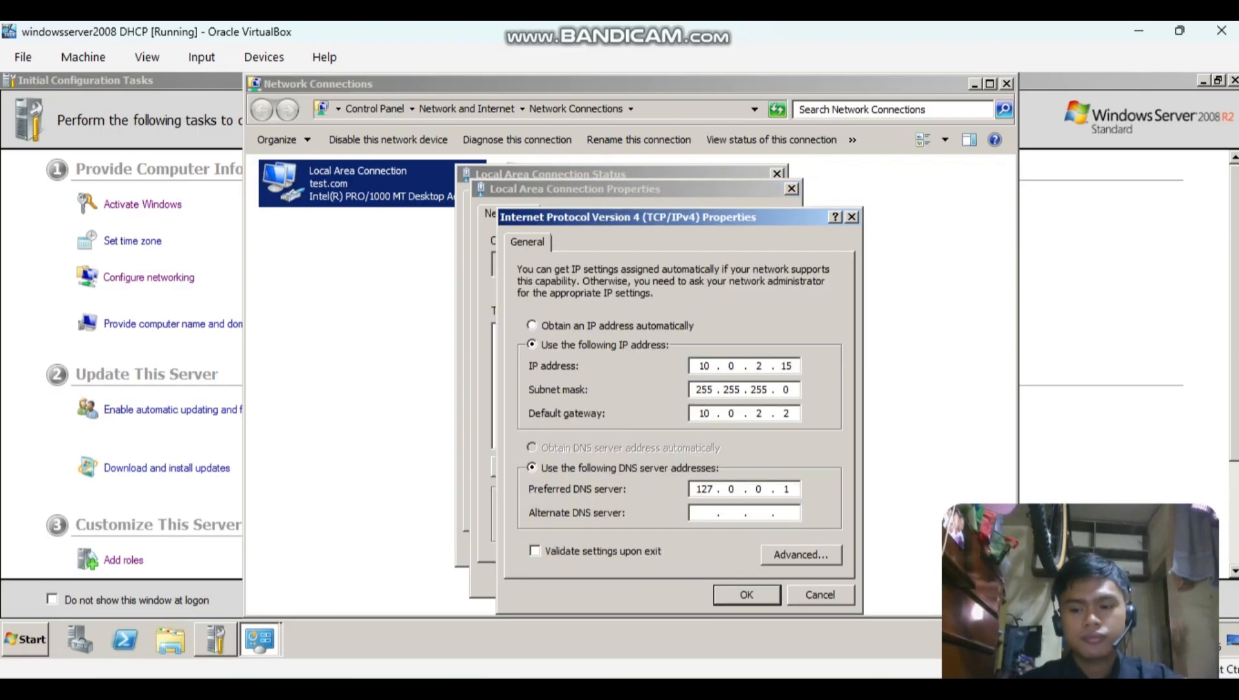
# Set the static IP address of Local Area Connection to 10.0.0.254.
pyautogui.press('BackSpace')
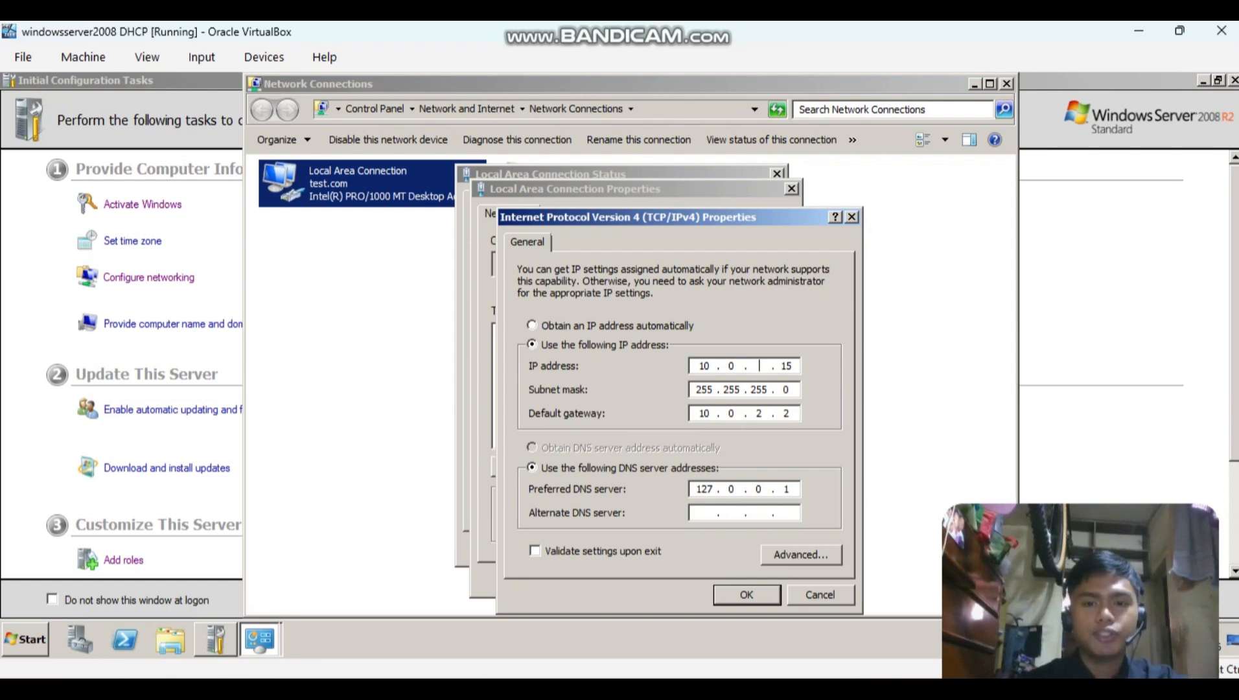
pyautogui.write('0')
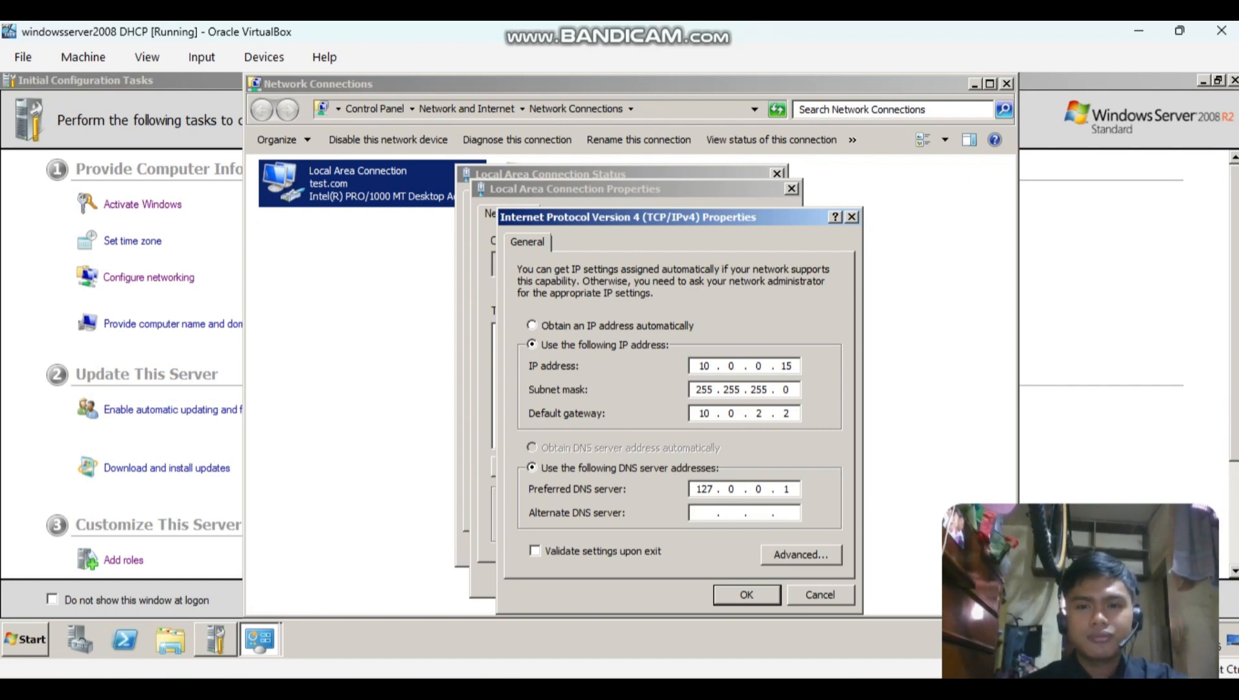
pyautogui.press('BackSpace')
pyautogui.press('BackSpace')
pyautogui.write('2')
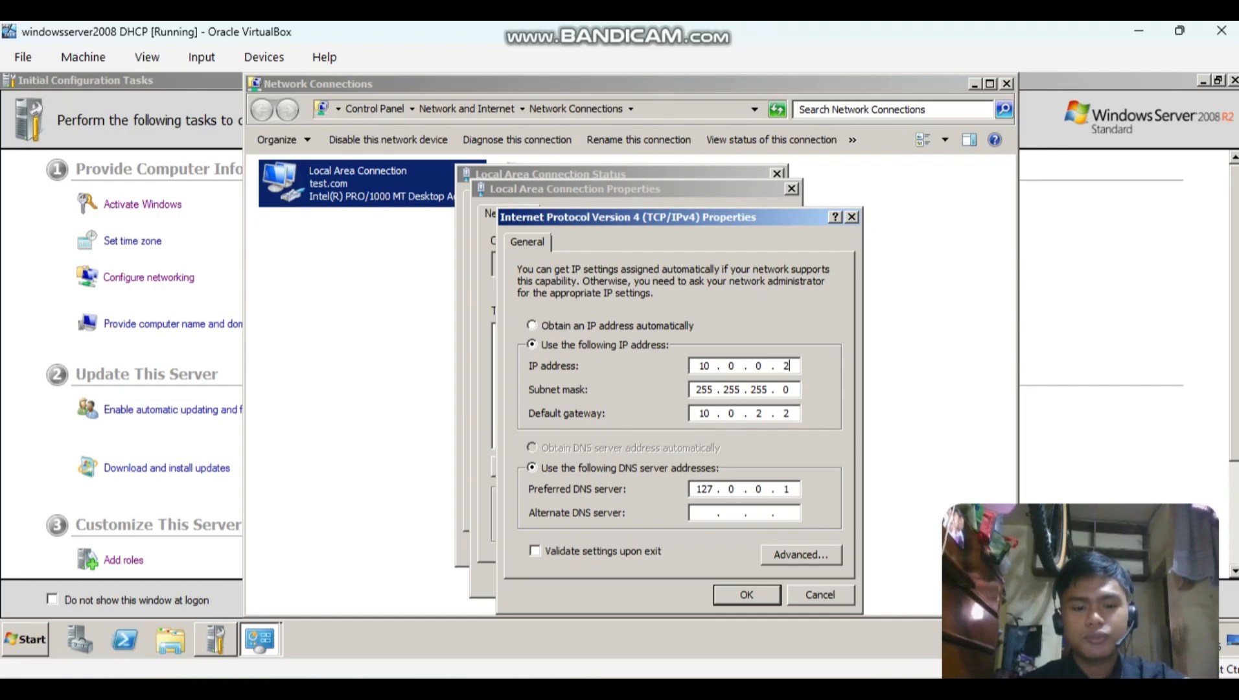
pyautogui.write('54')
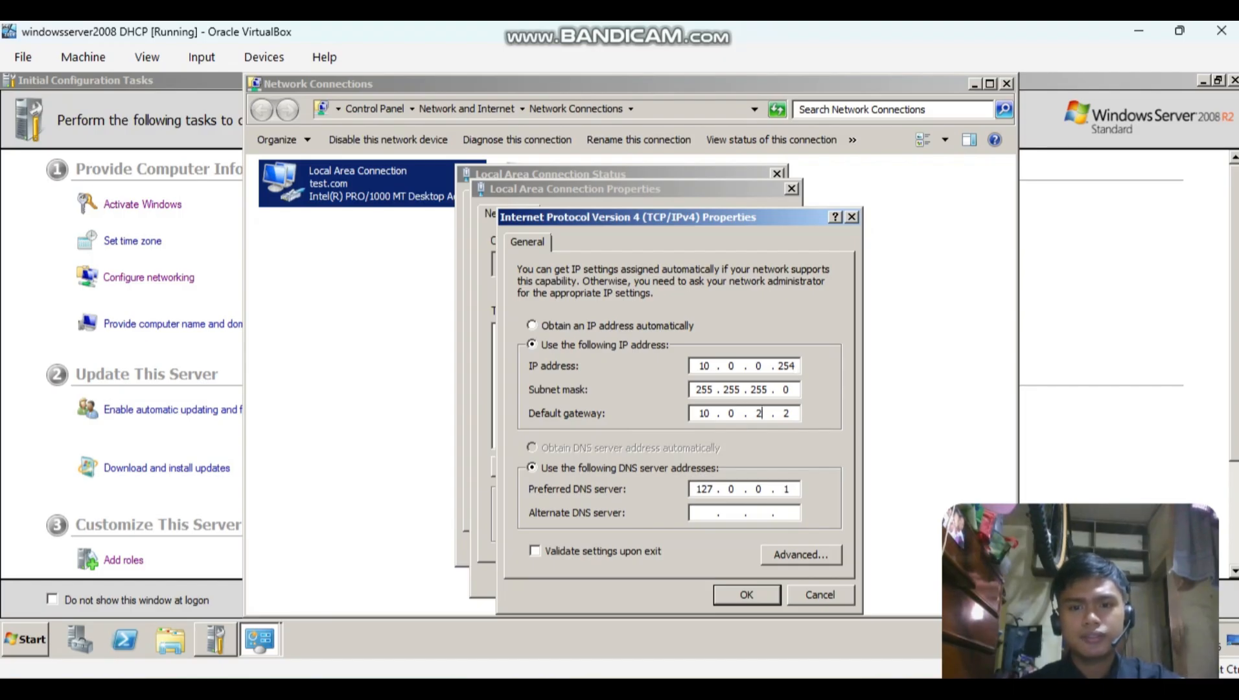
# Set the default gateway of Local Area Connection to 10.0.0.1 and apply the connection settings.
pyautogui.press('BackSpace')
pyautogui.write('0')
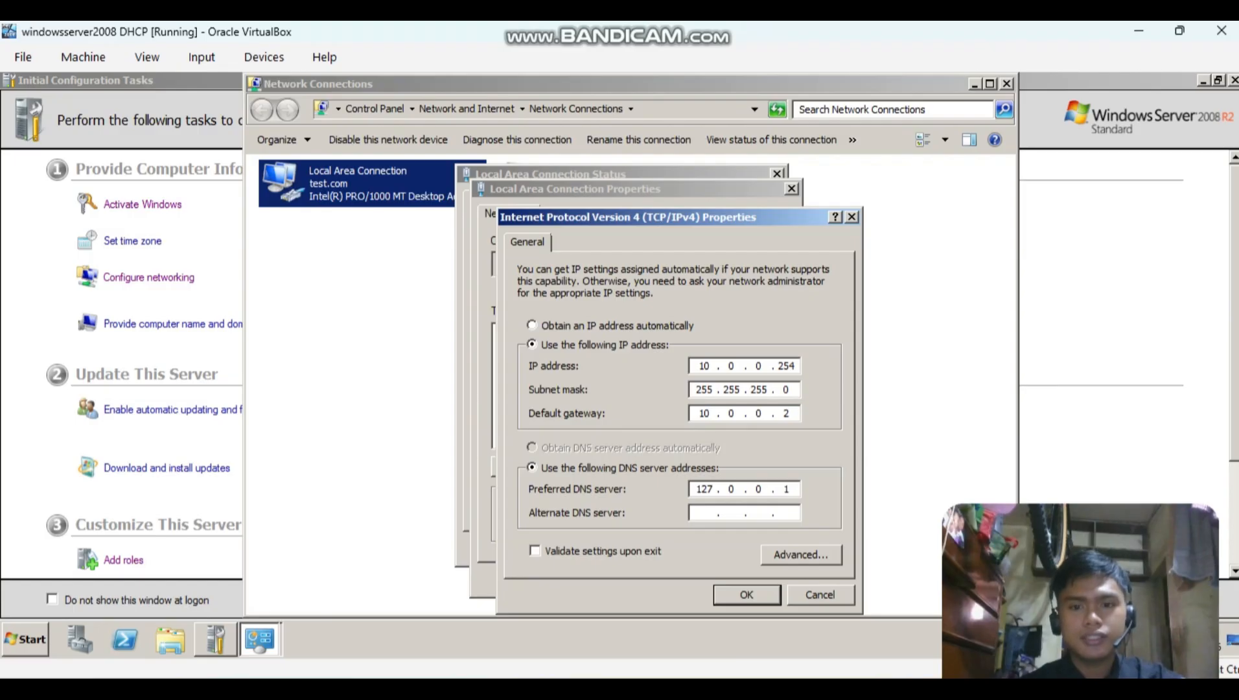
pyautogui.press('Right')
pyautogui.press('BackSpace')
pyautogui.write('1')
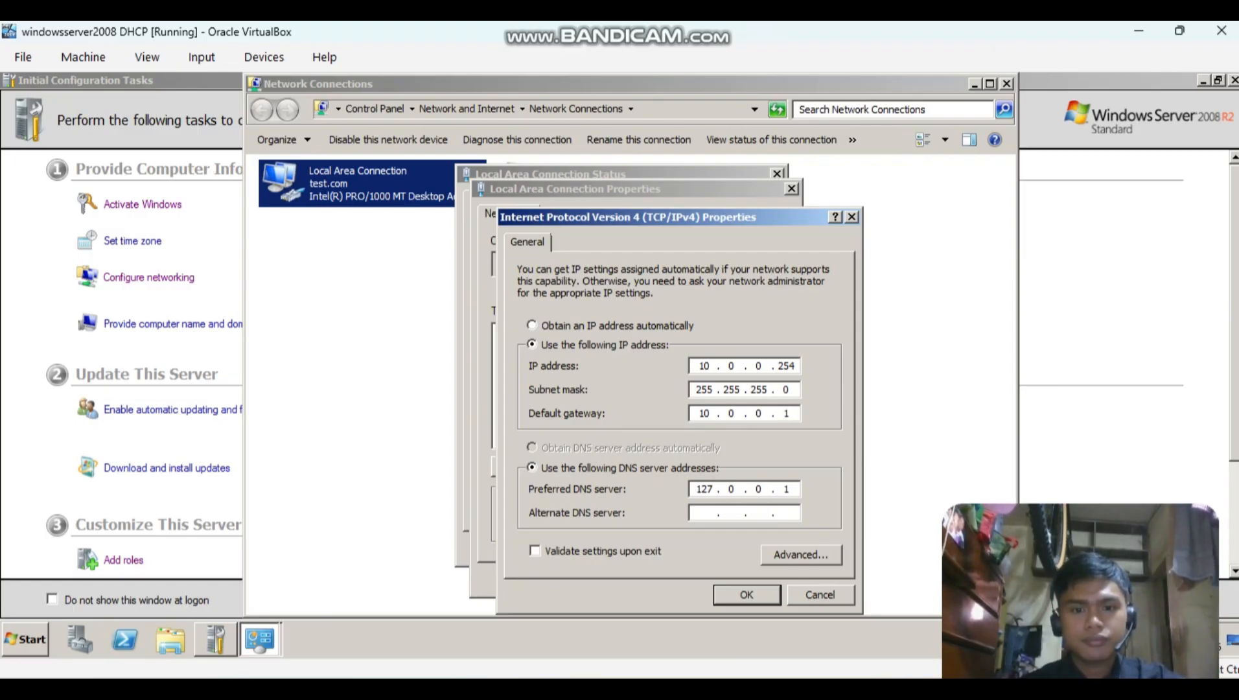
pyautogui.press('Return')
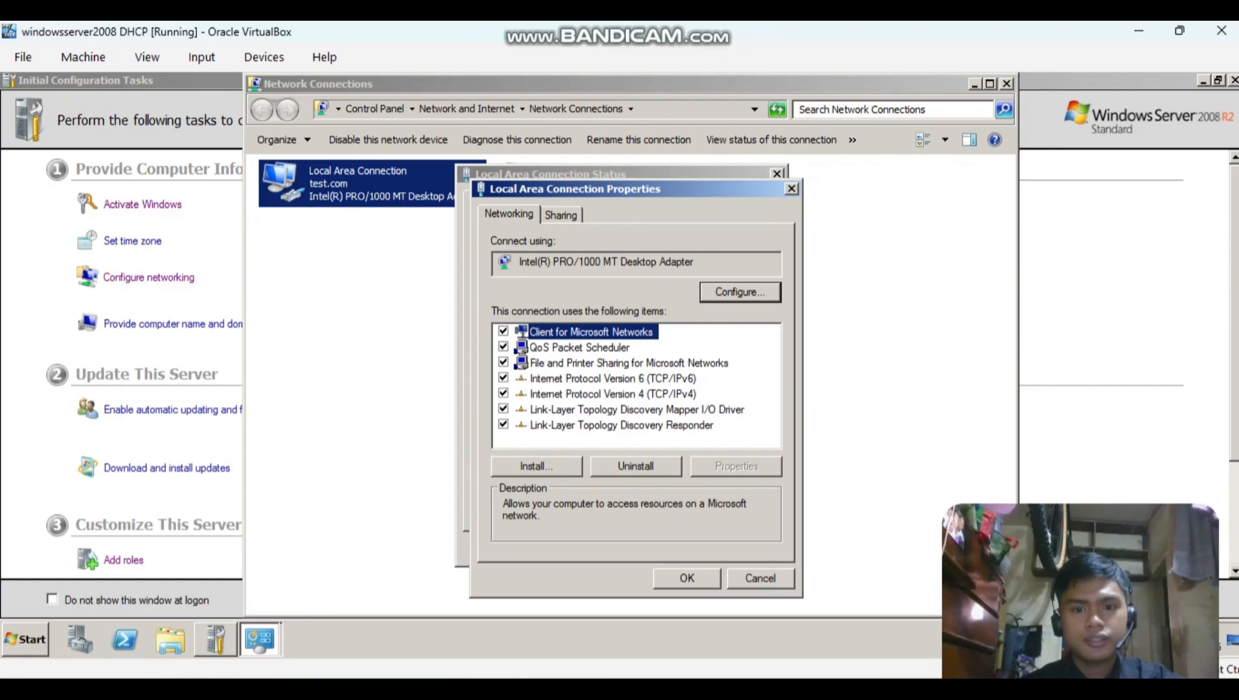
pyautogui.press('Return')
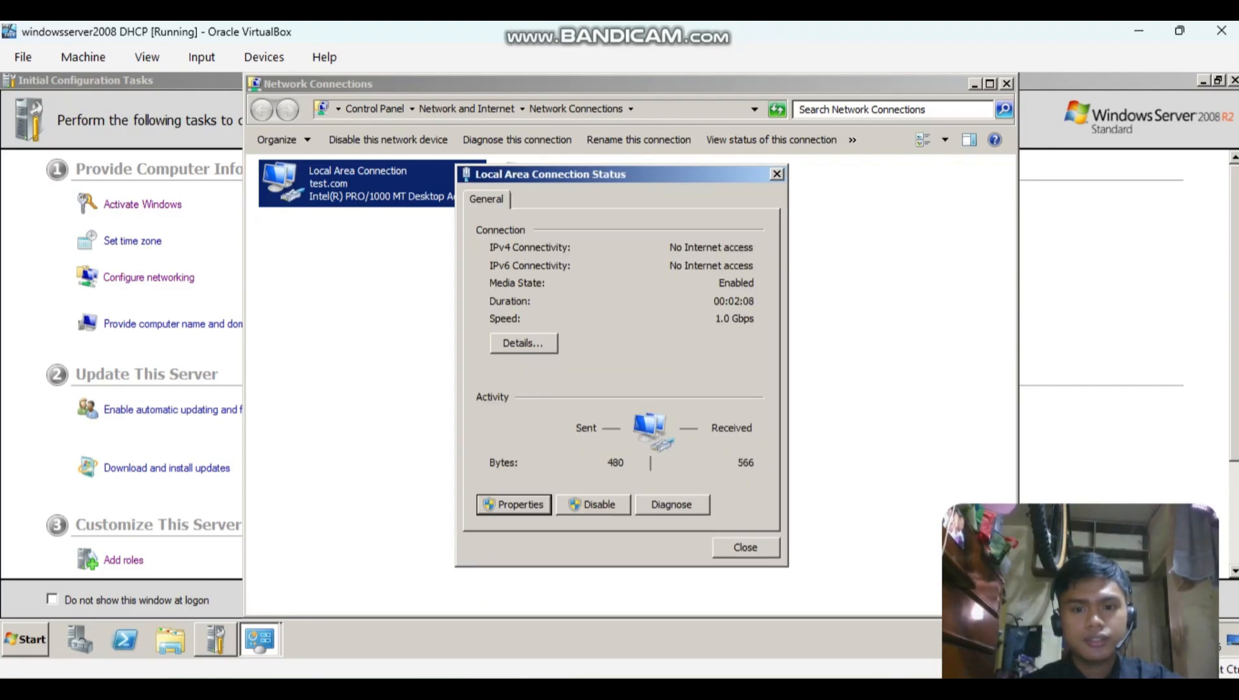
pyautogui.press('Return')
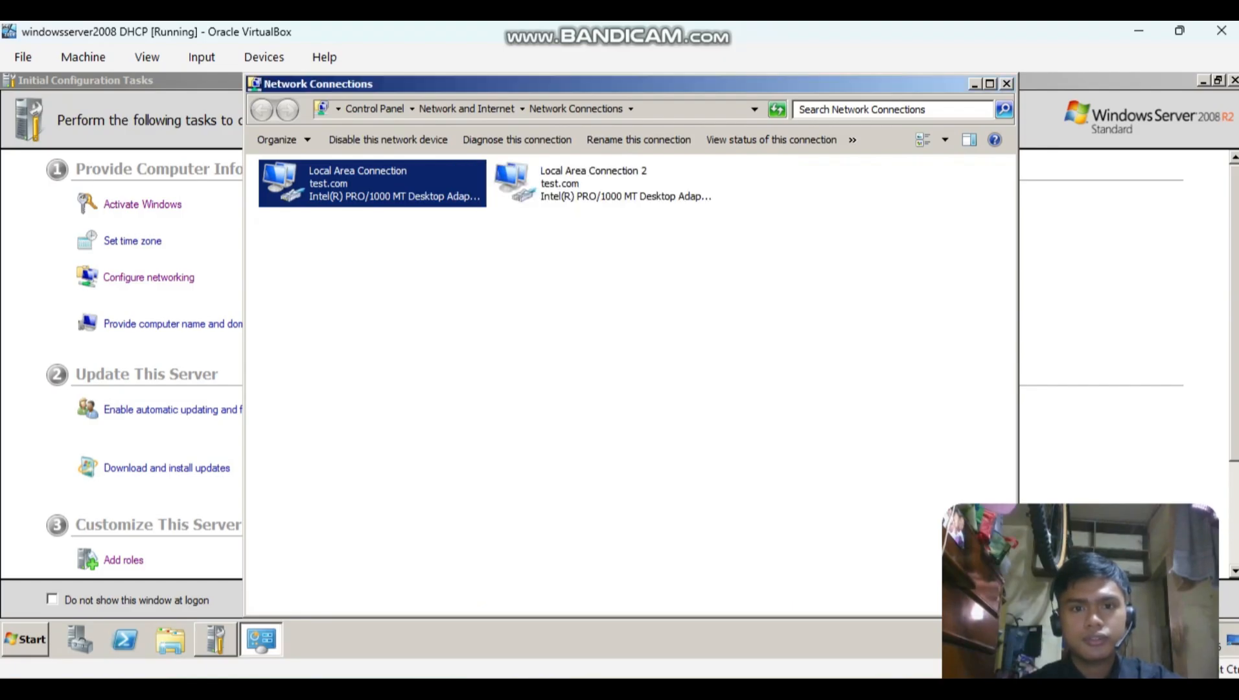
# Open the Internet Protocol Version 4 (TCP/IPv4) properties of Local Area Connection 2.
pyautogui.click(518, 362)
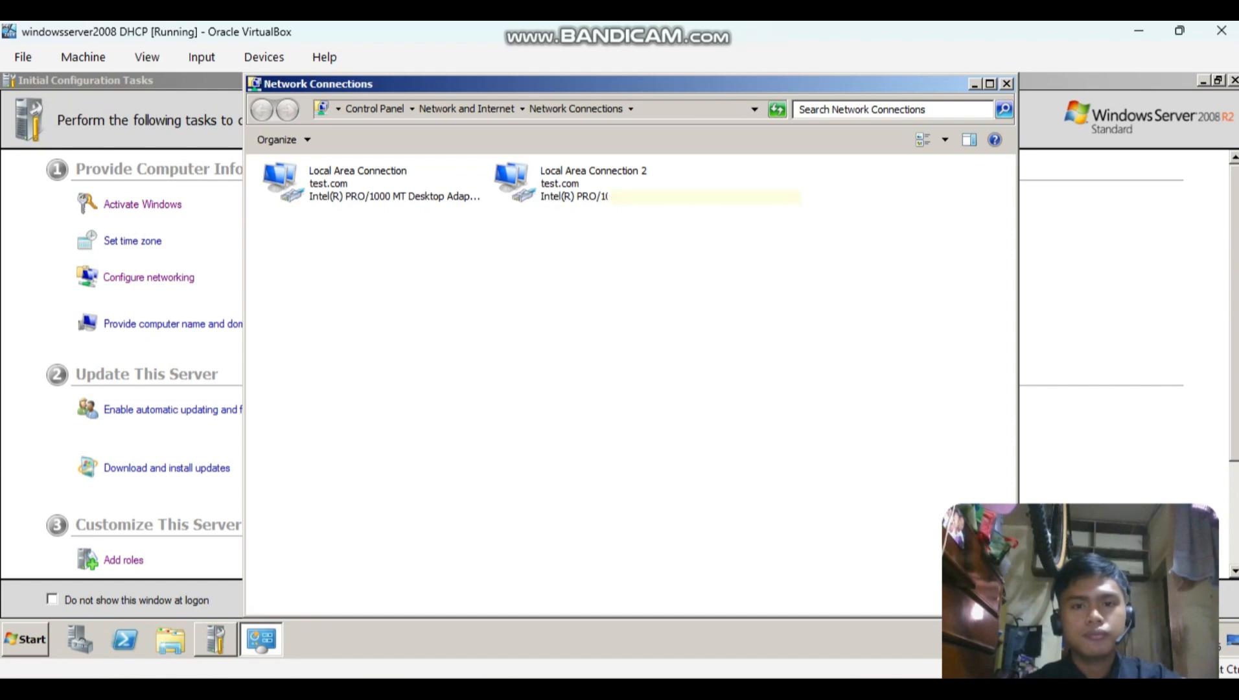
pyautogui.doubleClick(583, 184)
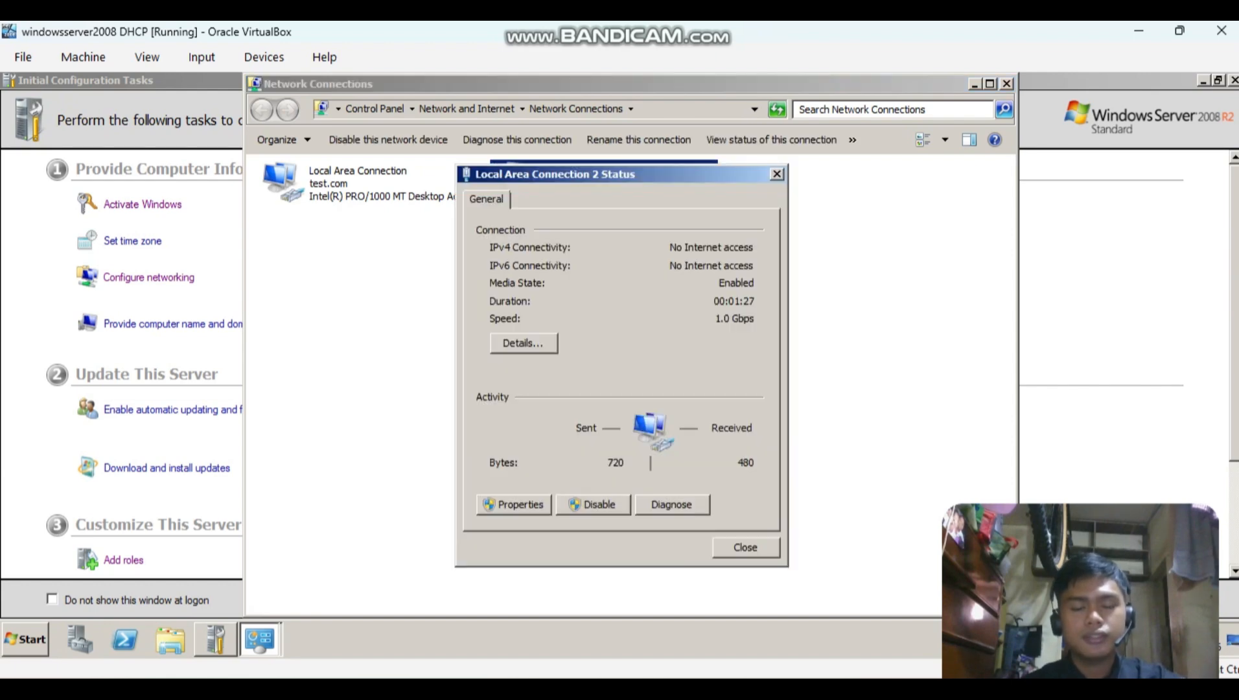
pyautogui.click(514, 504)
pyautogui.doubleClick(613, 394)
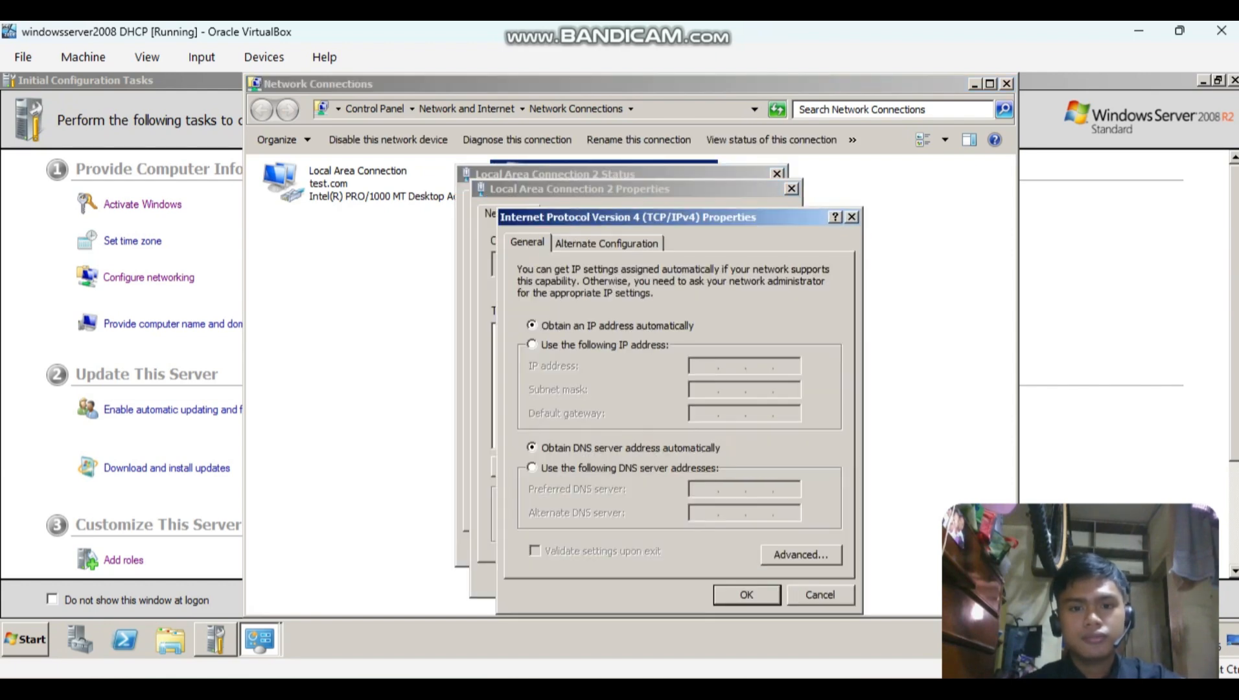
# Switch Local Area Connection 2 to a static address and enter 176.16.0.126 as its IP address.
pyautogui.click(532, 344)
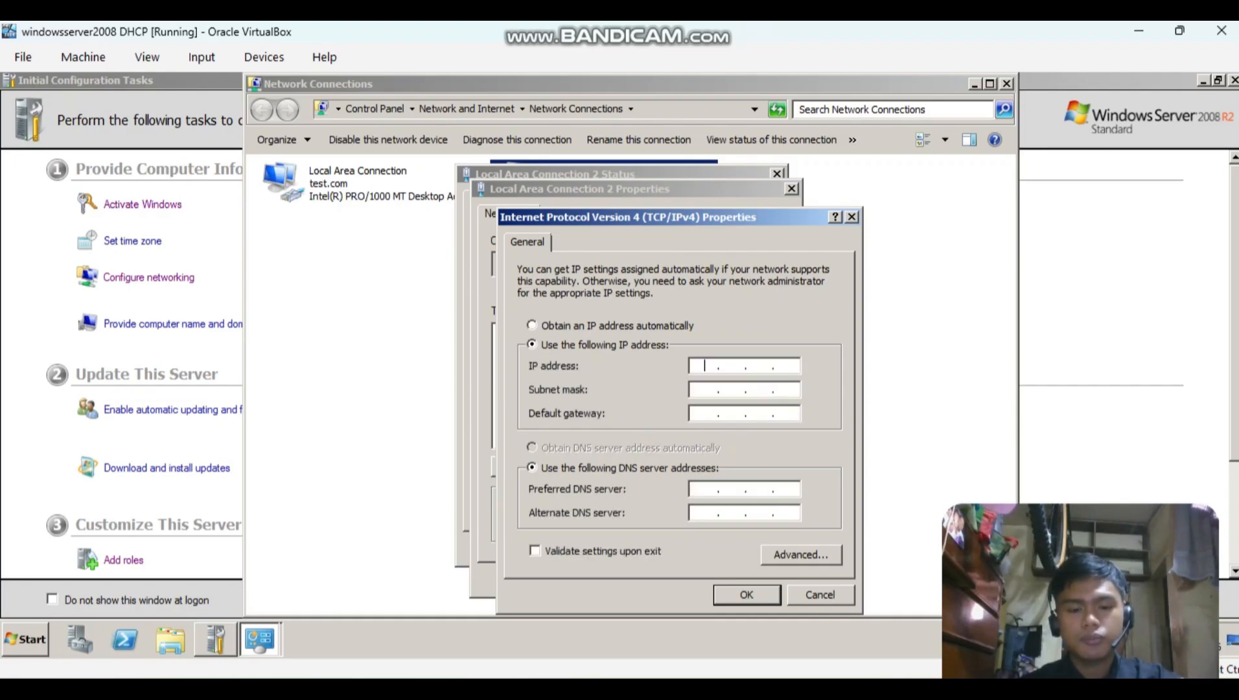
pyautogui.write('176 ')
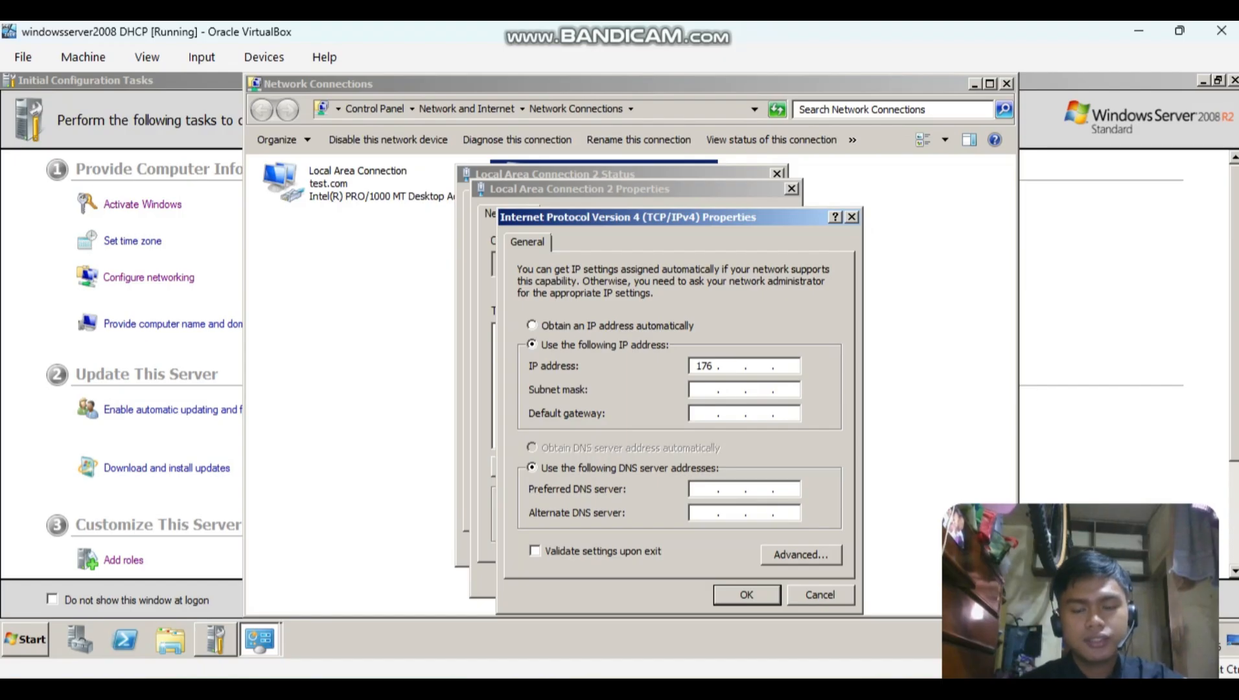
pyautogui.write('61')
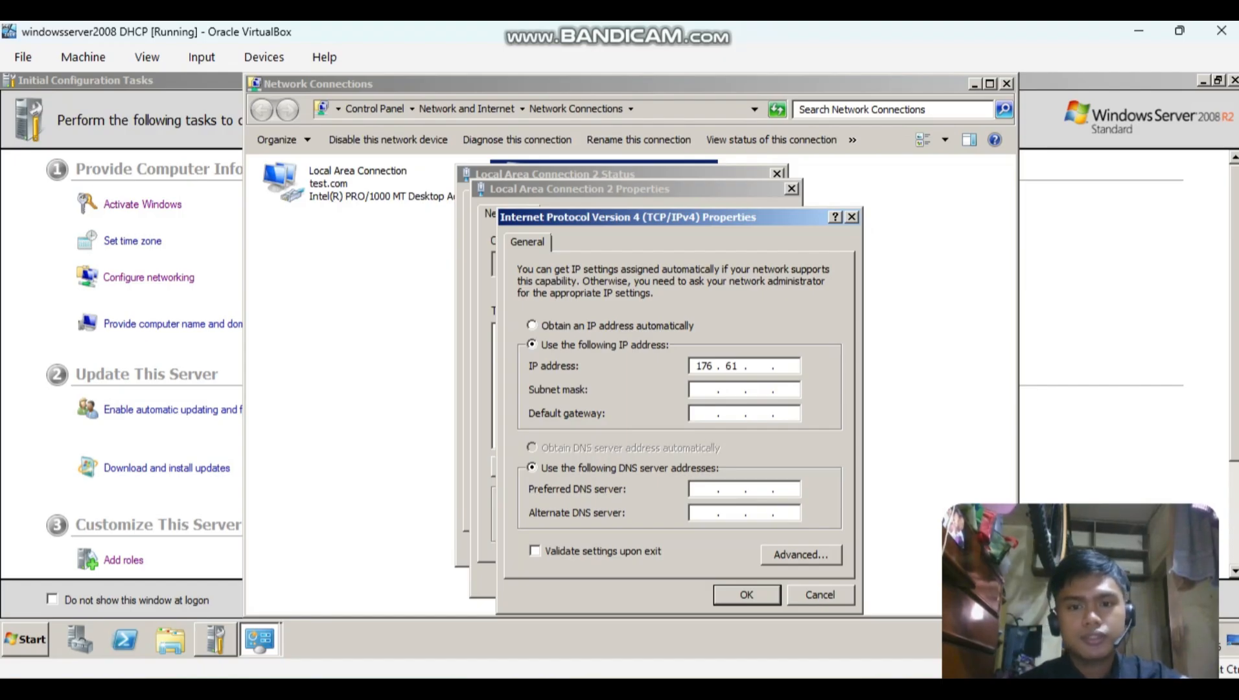
pyautogui.press('BackSpace')
pyautogui.press('BackSpace')
pyautogui.write('16.0.')
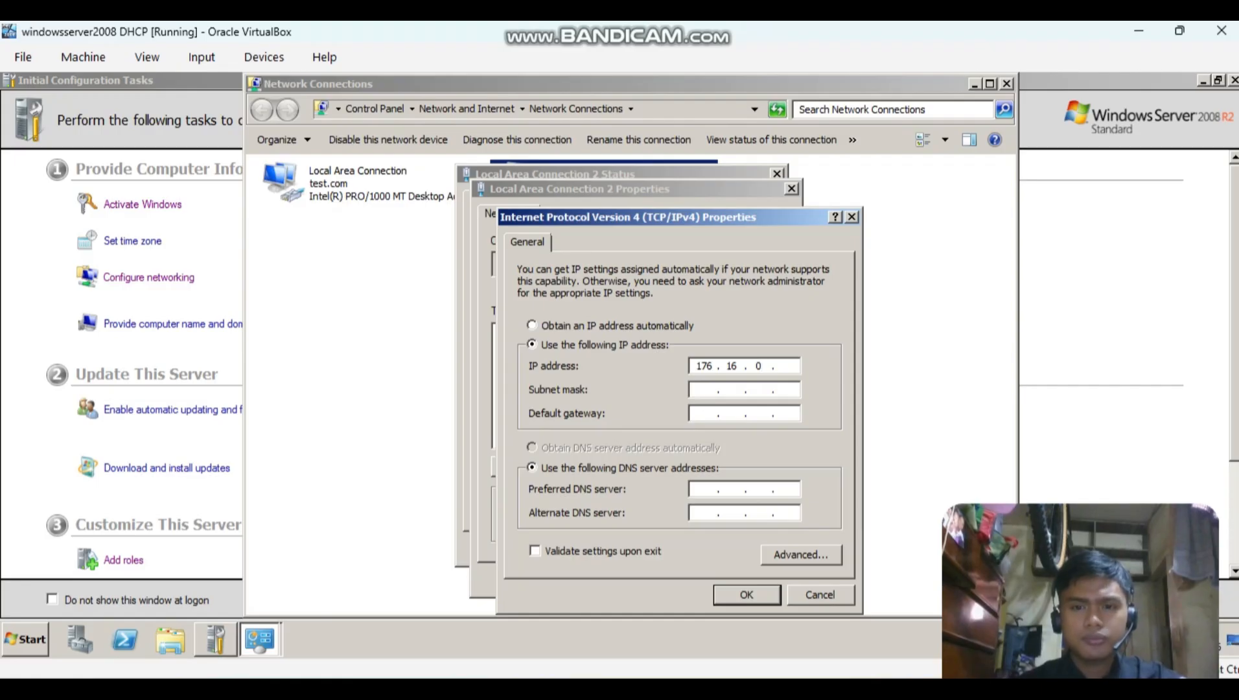
pyautogui.write('12')
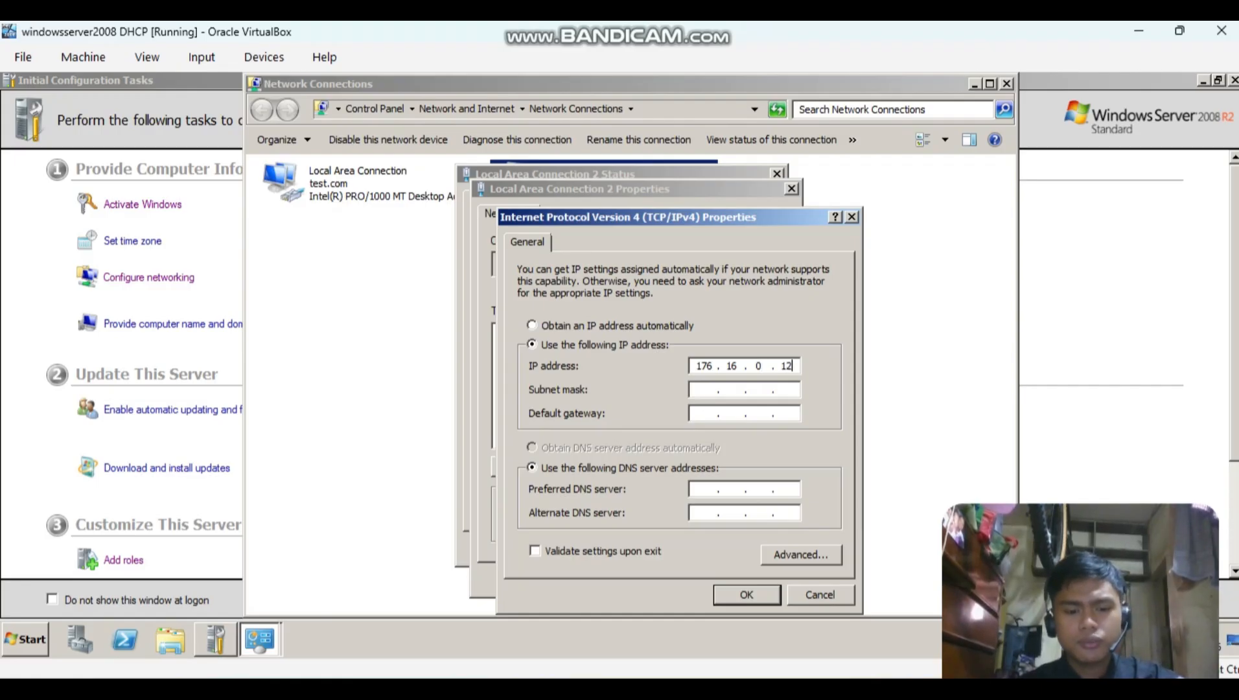
pyautogui.write('6')
# Check the Net B addresses in the Notepad++ notes and change the IP address's first octet to 172.
pyautogui.hotkey('alt', 'Tab')
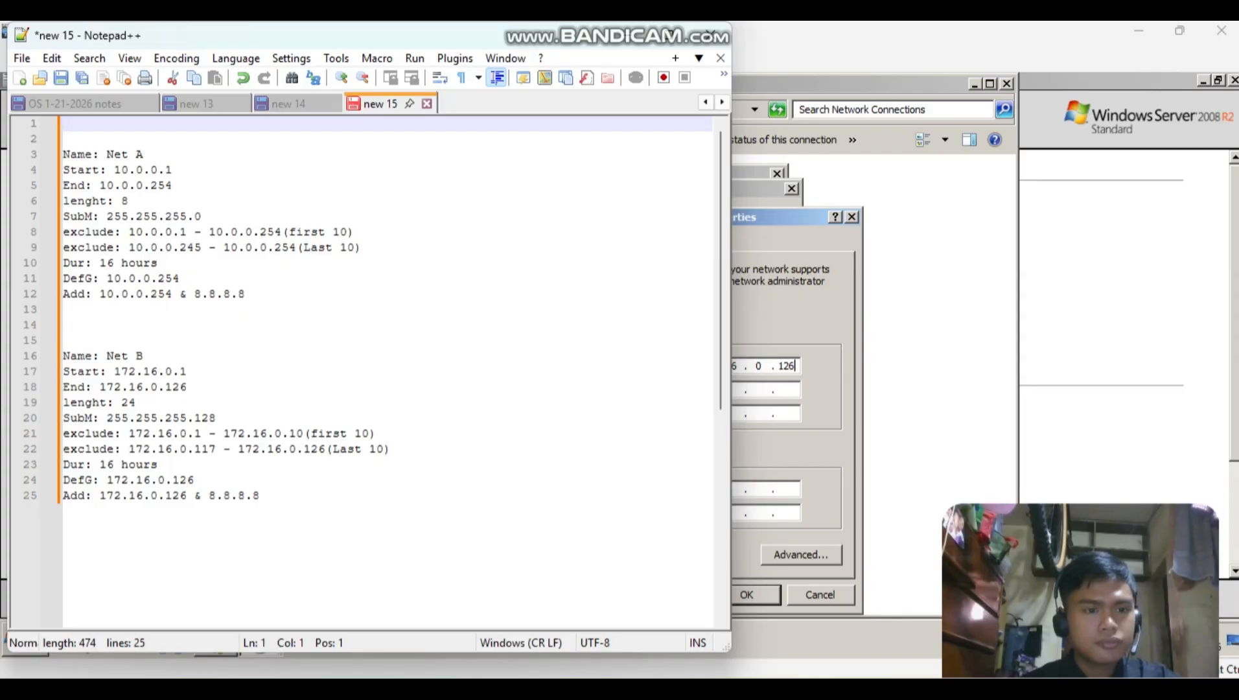
pyautogui.hotkey('alt', 'Tab')
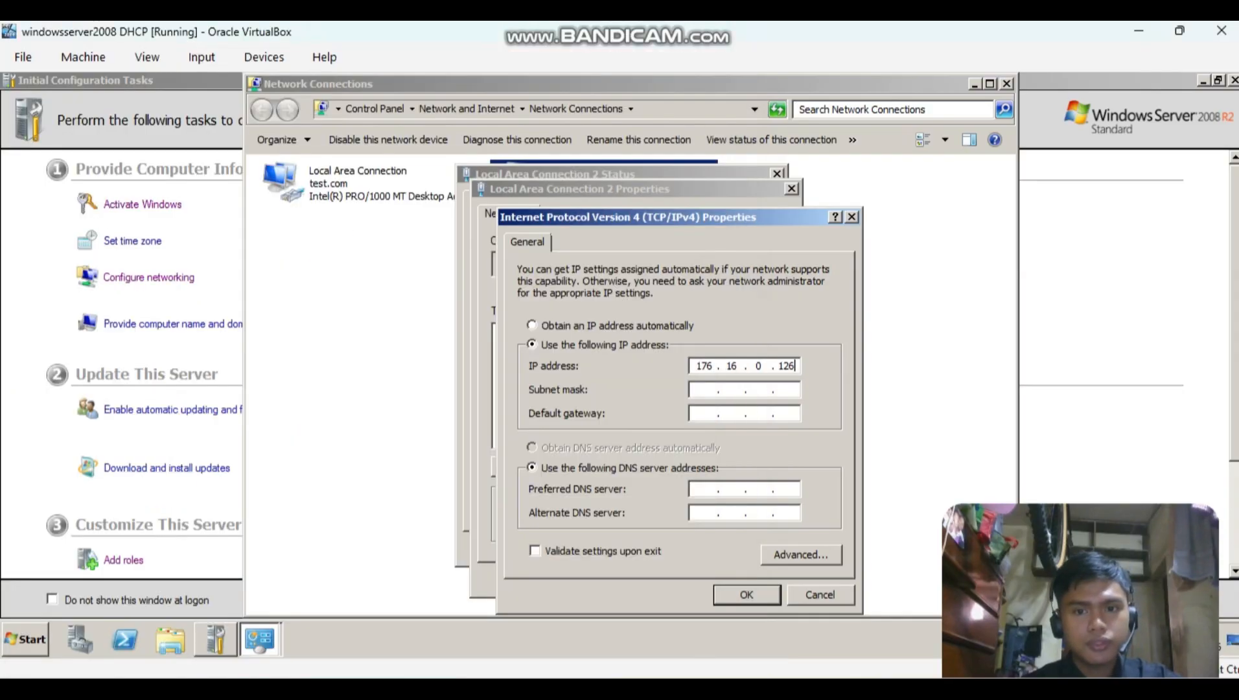
pyautogui.write('172')
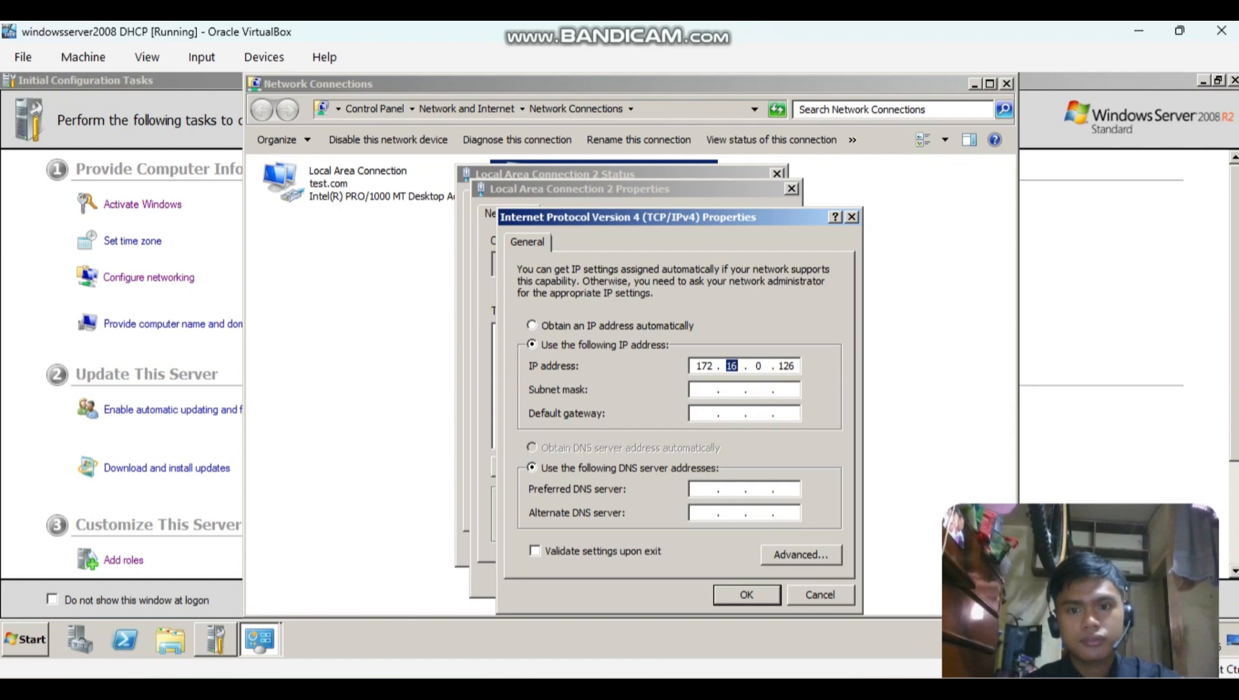
# Clear the entered address by resetting to automatic addressing, and set the static IP address to 172.16.0.126.
pyautogui.click(532, 325)
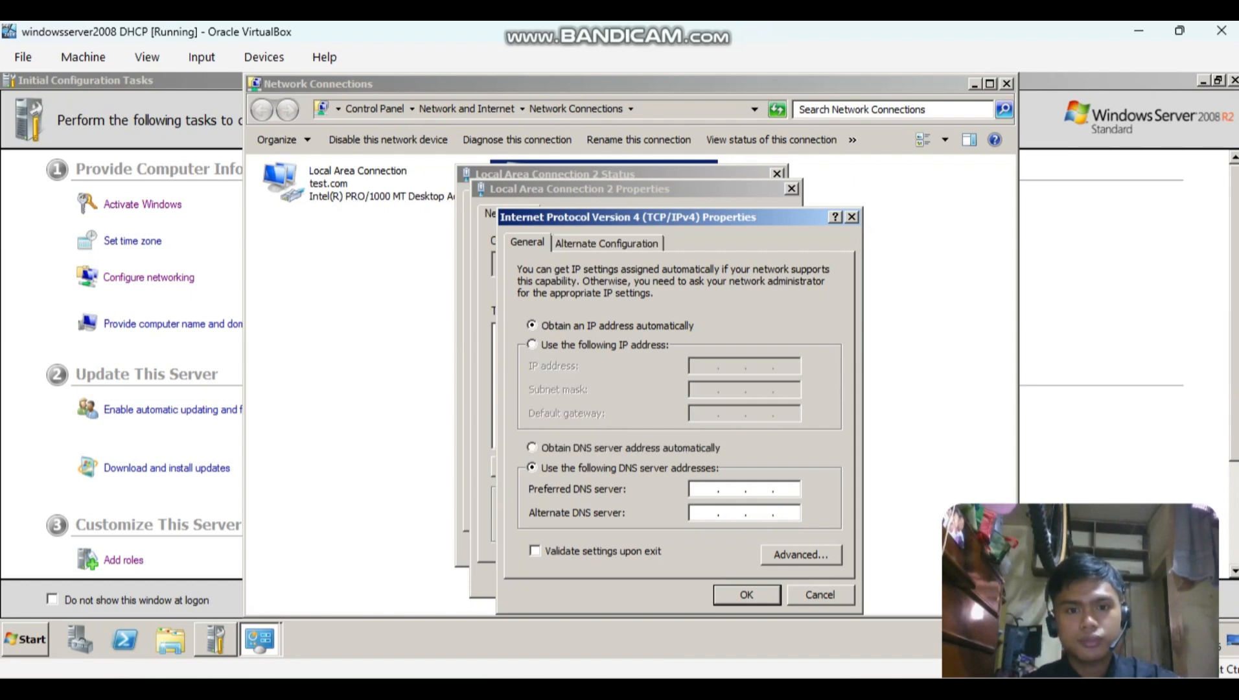
pyautogui.click(532, 344)
pyautogui.write('17')
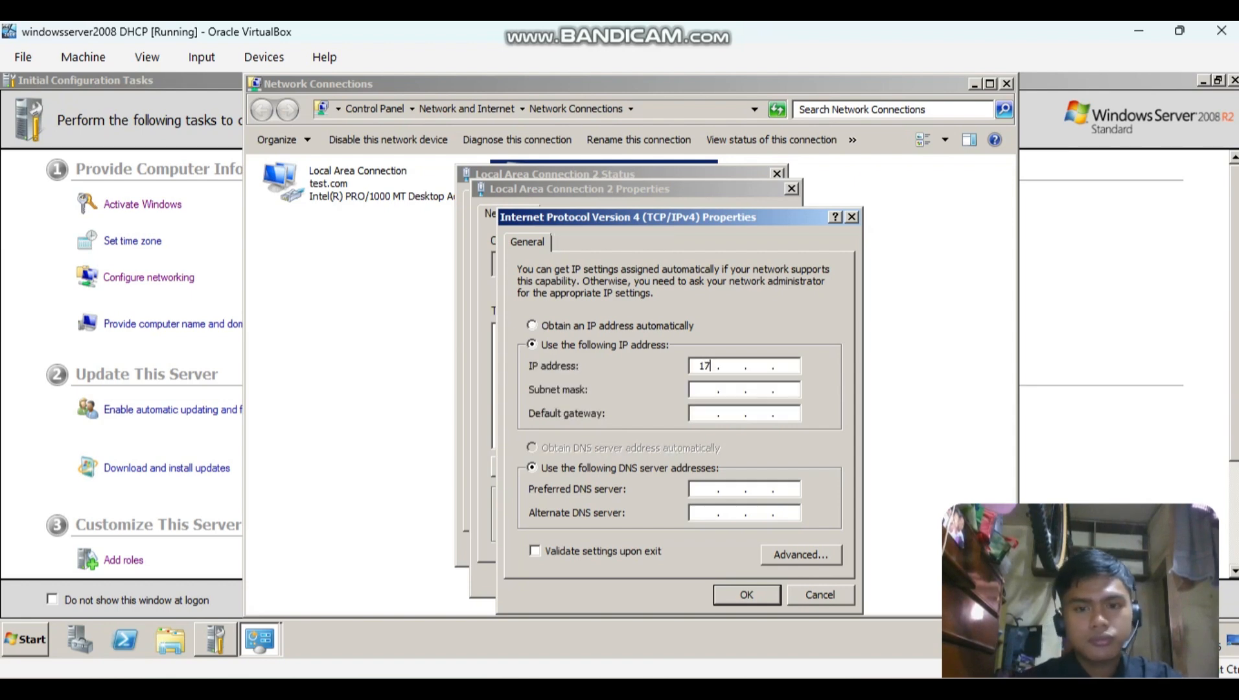
pyautogui.write('2 . ')
pyautogui.write('16 . 0 . ')
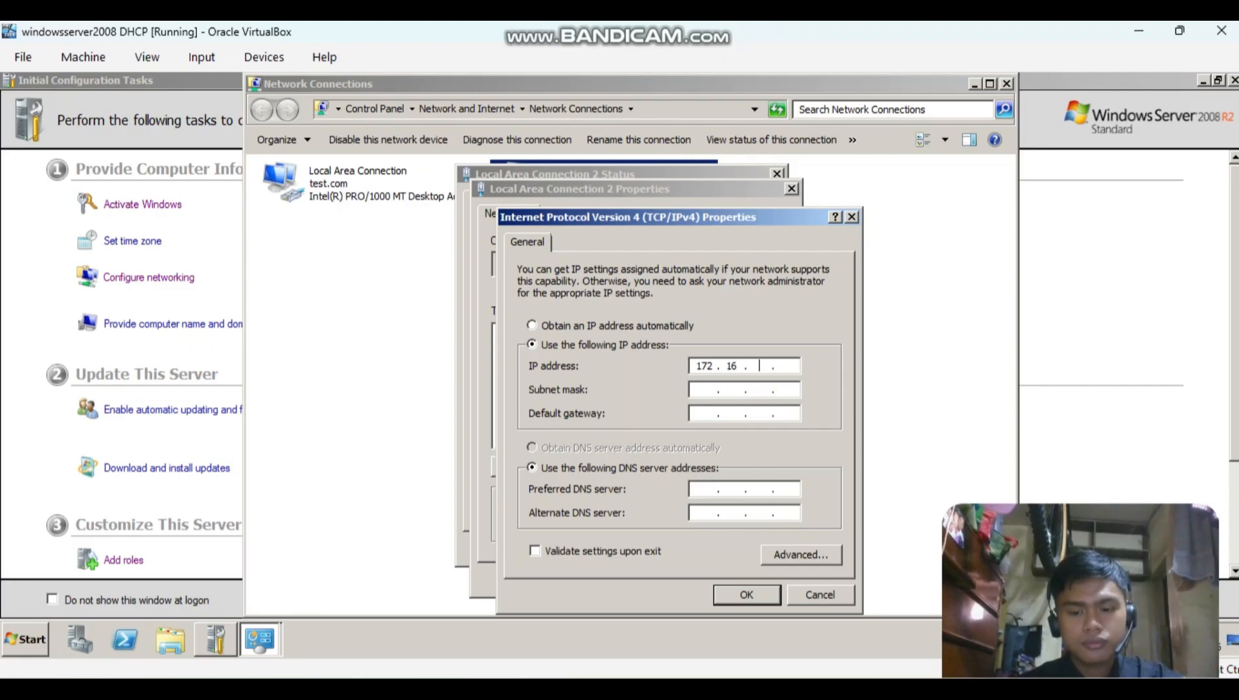
pyautogui.write('126')
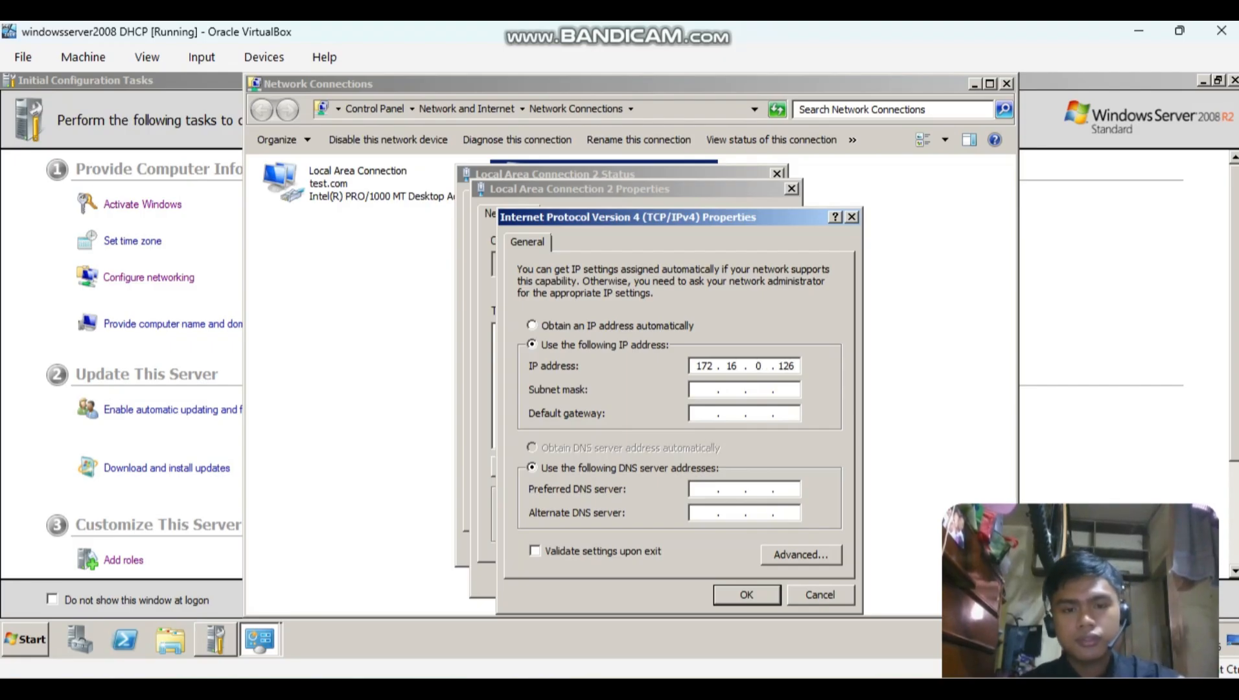
# Set the subnet mask of Local Area Connection 2 to 255.255.255.128.
pyautogui.press('Tab')
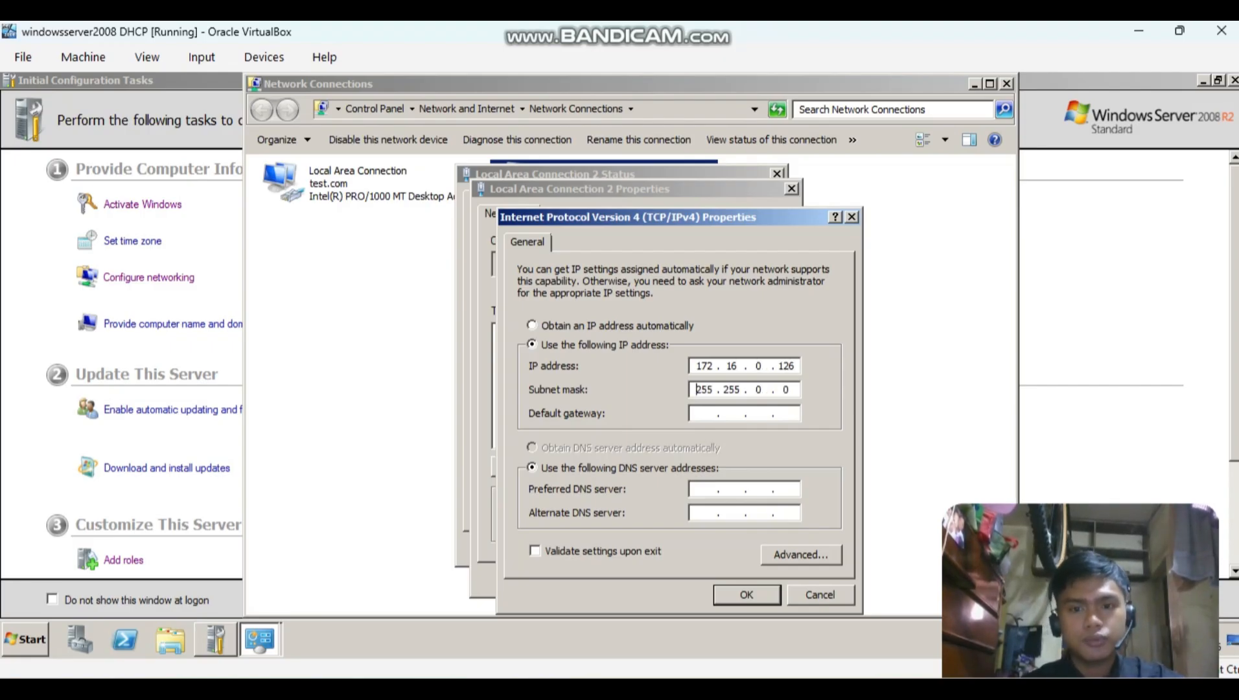
pyautogui.press('Right')
pyautogui.press('Right')
pyautogui.press('Right')
pyautogui.press('Right')
pyautogui.press('BackSpace')
pyautogui.press('BackSpace')
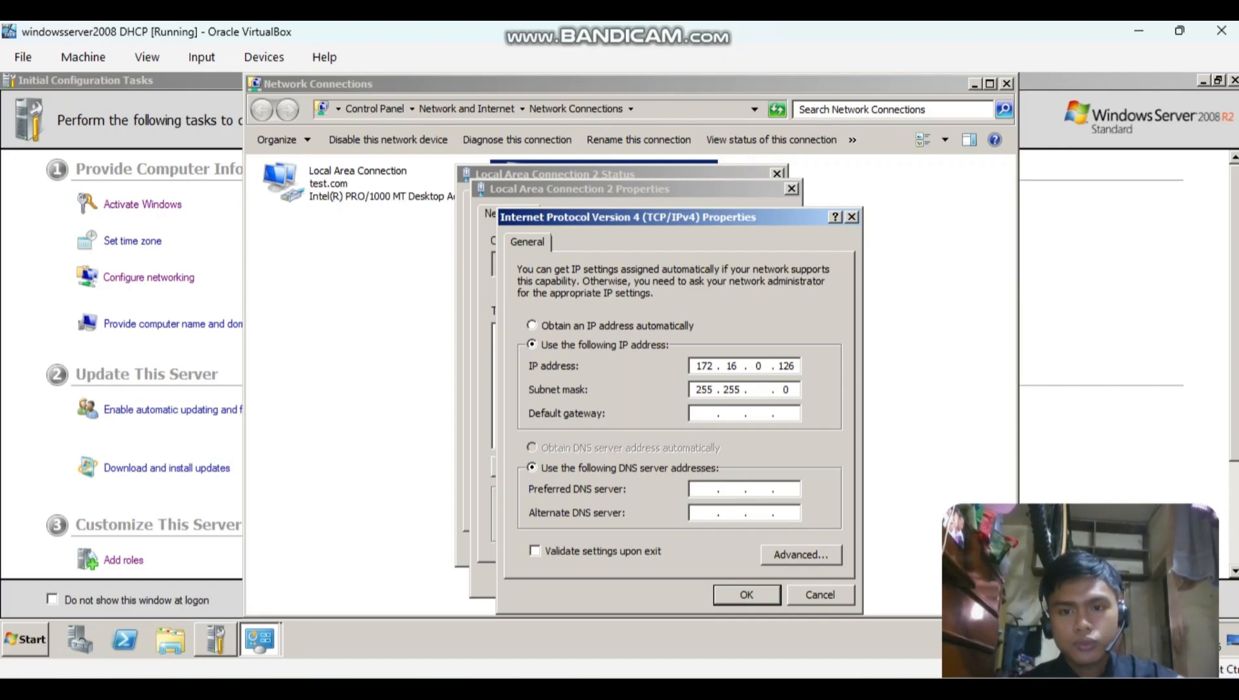
pyautogui.write('255 . 12')
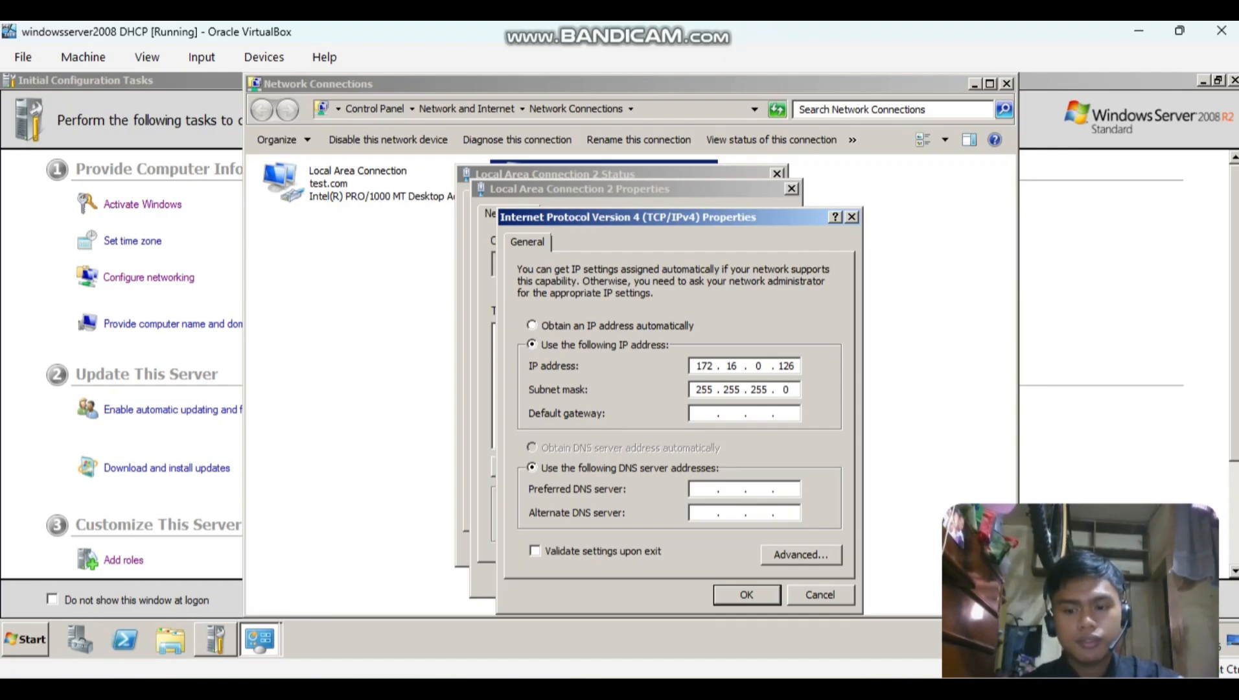
pyautogui.write('8')
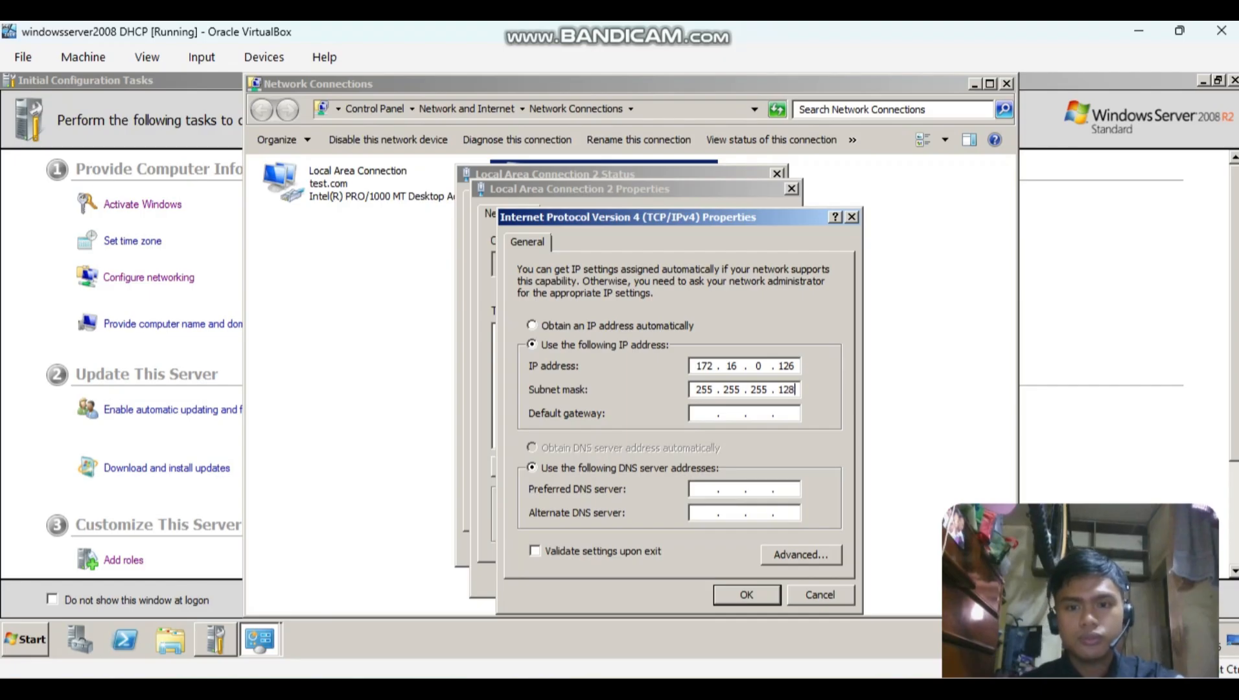
# After checking the Notepad++ notes, set the preferred DNS server of Local Area Connection 2 to 127.0.0.1 and apply the connection settings.
pyautogui.hotkey('alt', 'Tab')
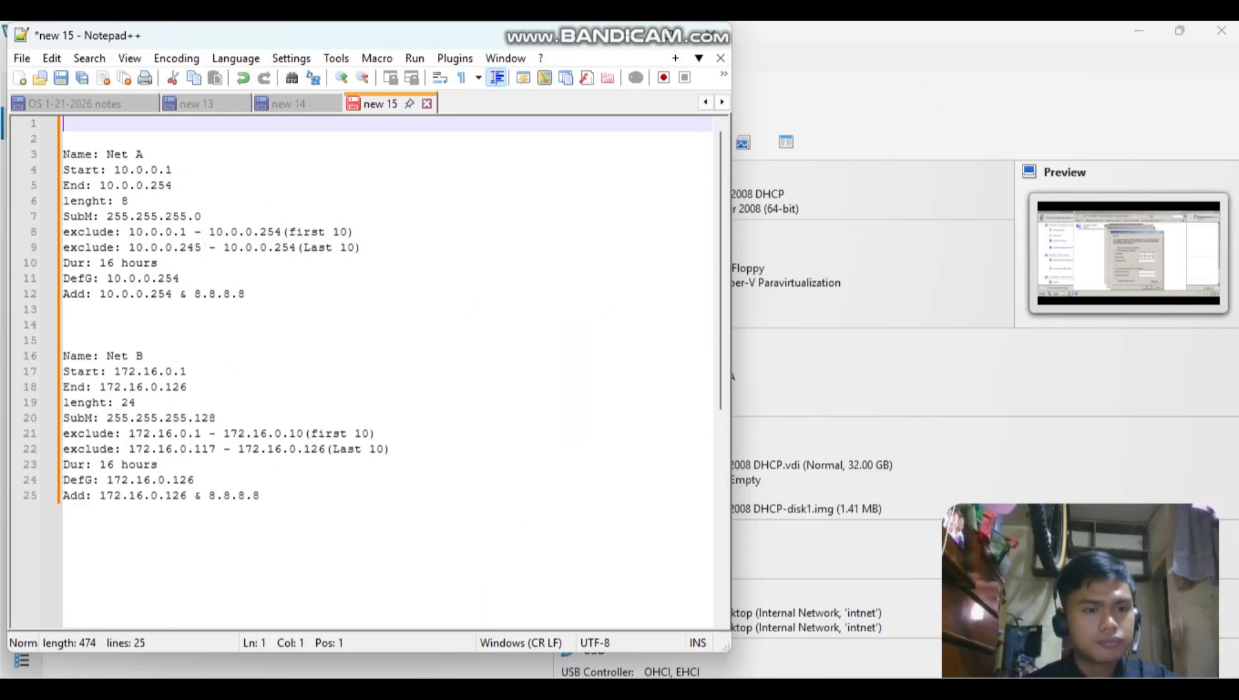
pyautogui.hotkey('alt', 'Tab')
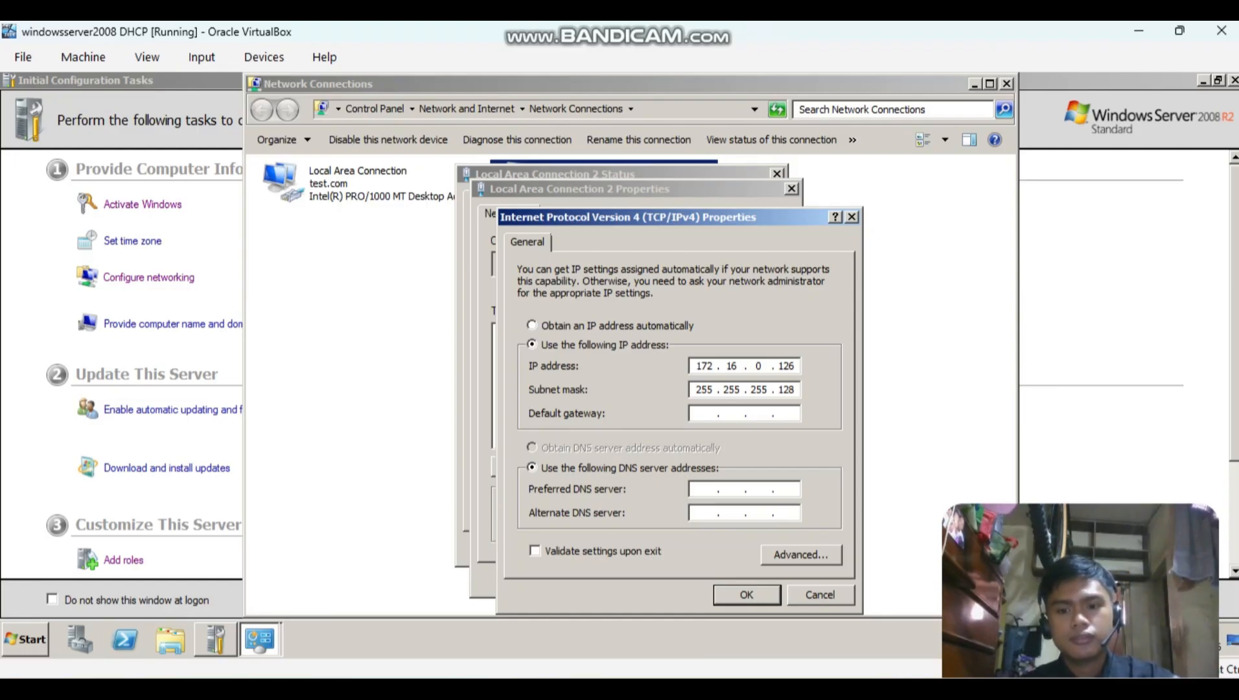
pyautogui.hotkey('alt', 'Tab')
pyautogui.hotkey('alt', 'Tab')
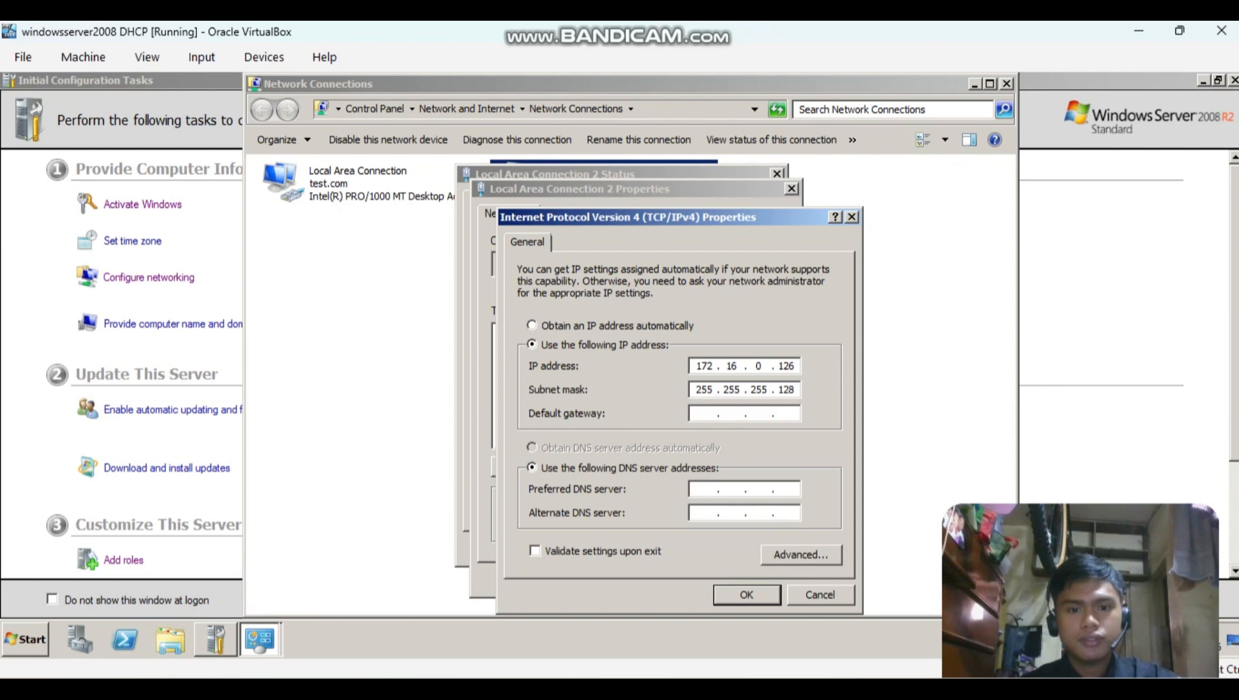
pyautogui.write('127 . . .')
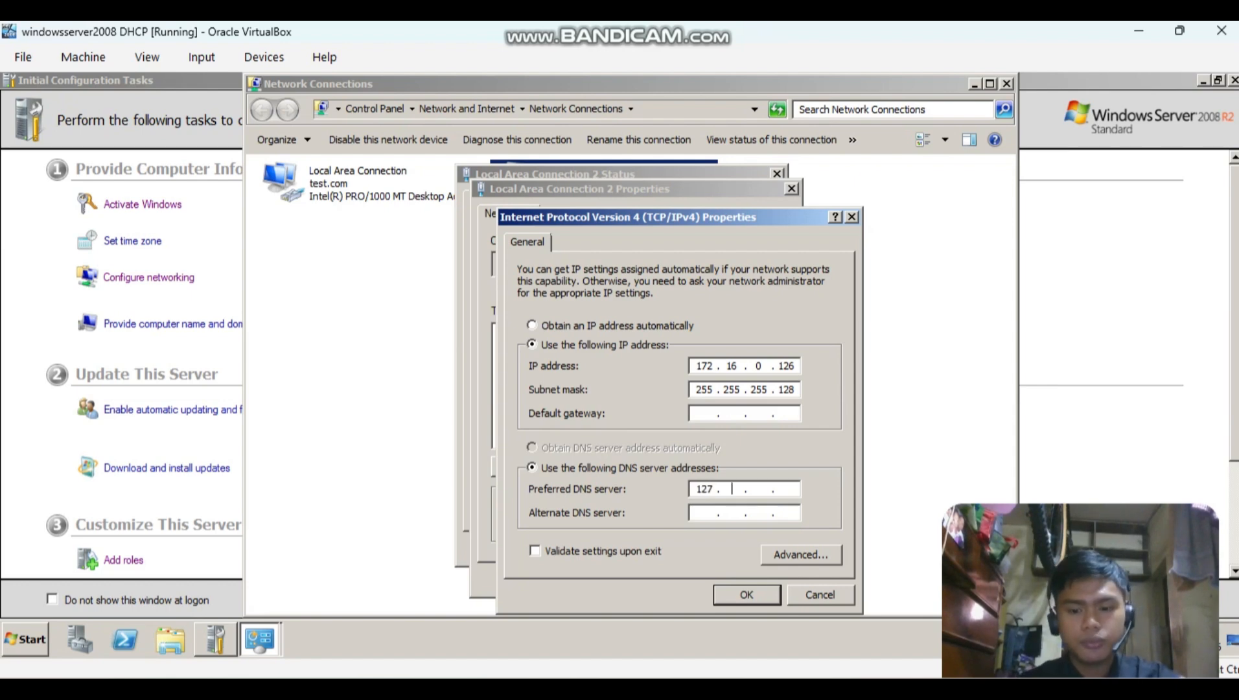
pyautogui.write('0 ')
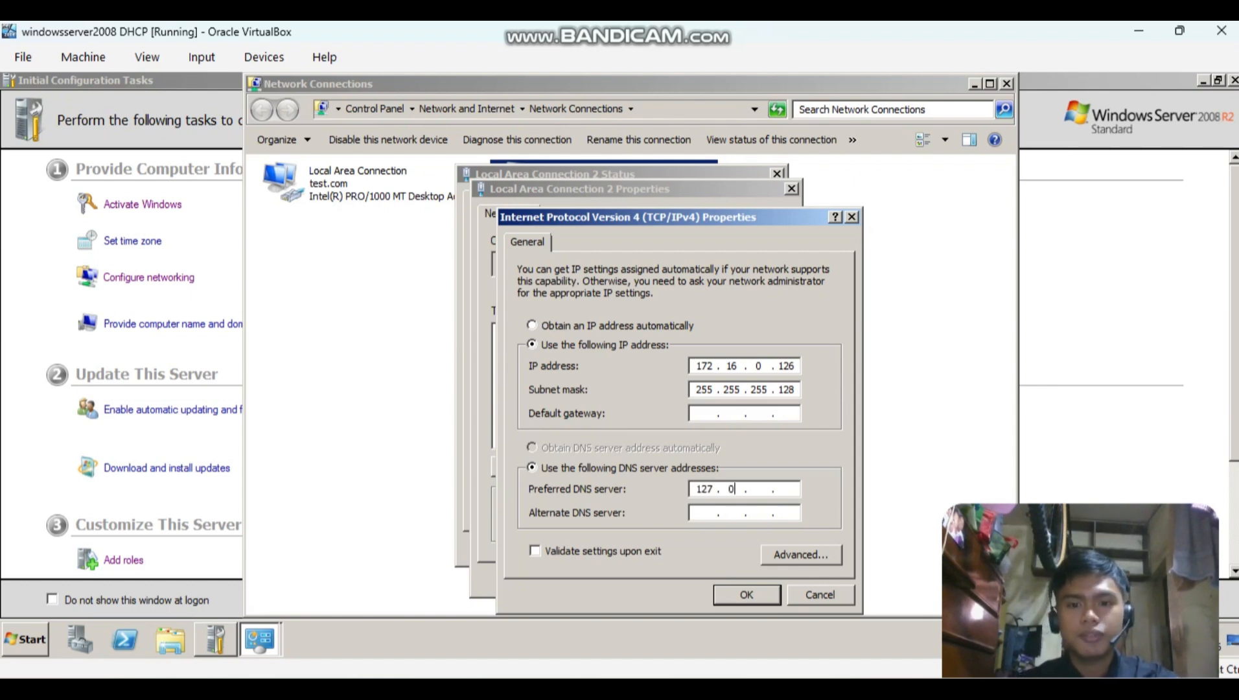
pyautogui.write('.01')
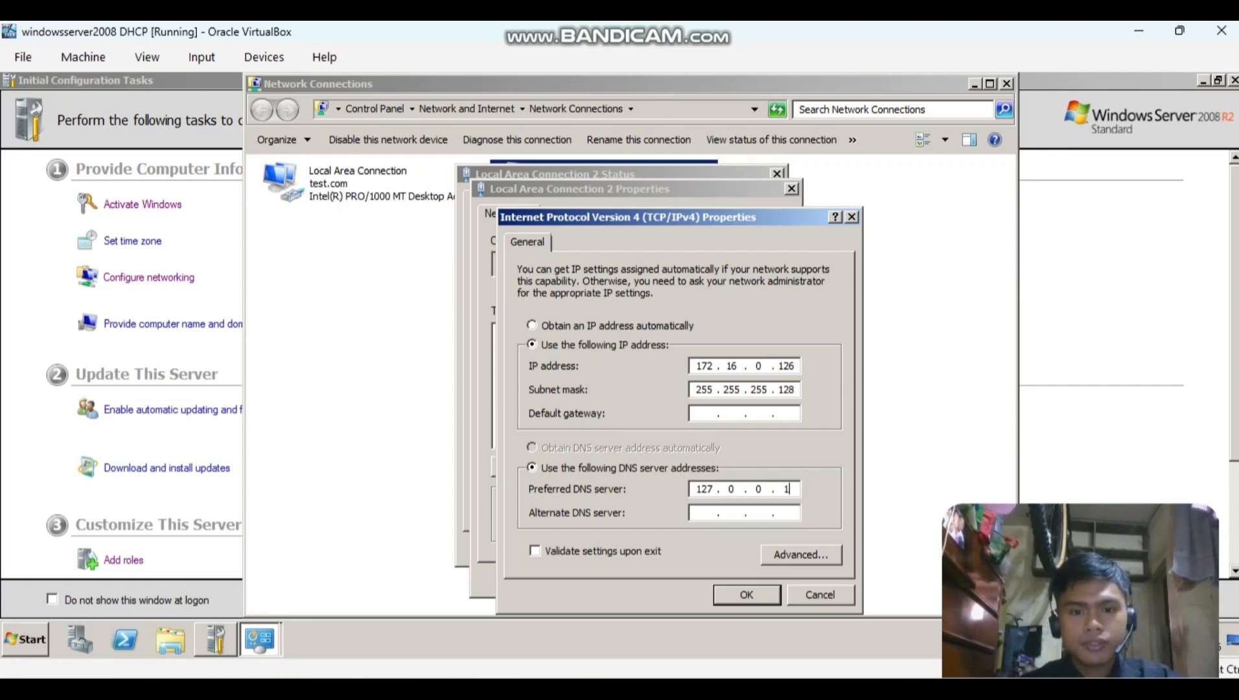
pyautogui.press('Return')
pyautogui.press('Return')
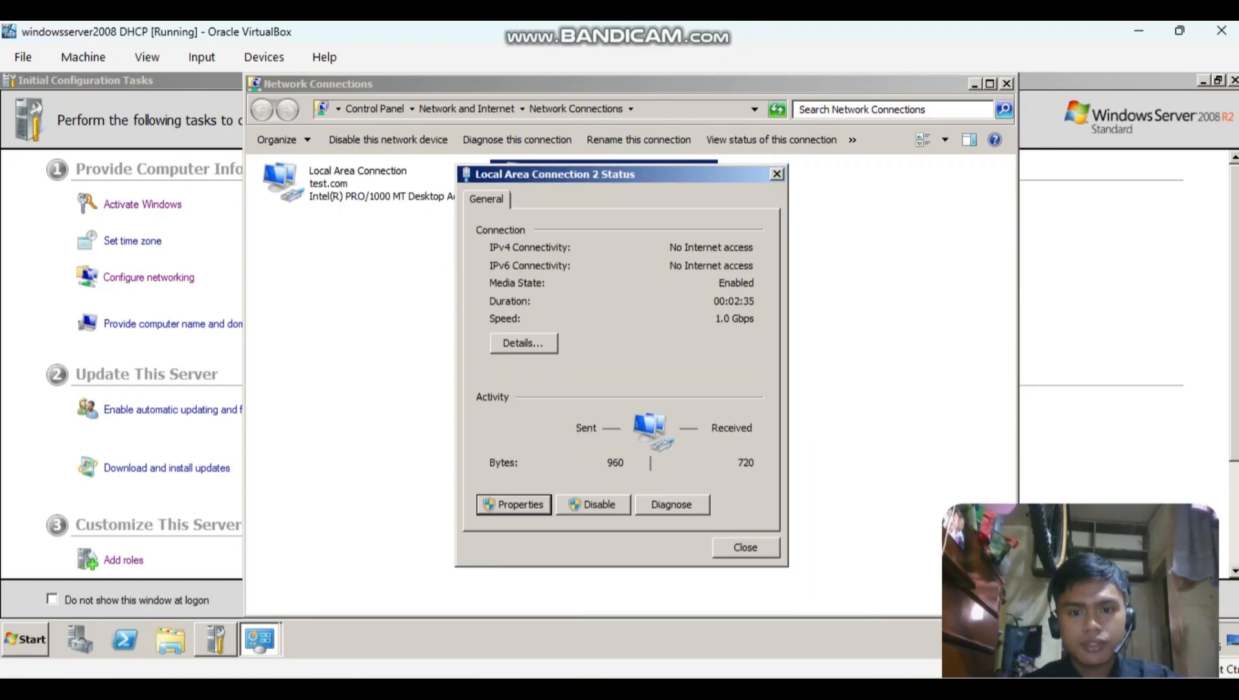
pyautogui.press('Escape')
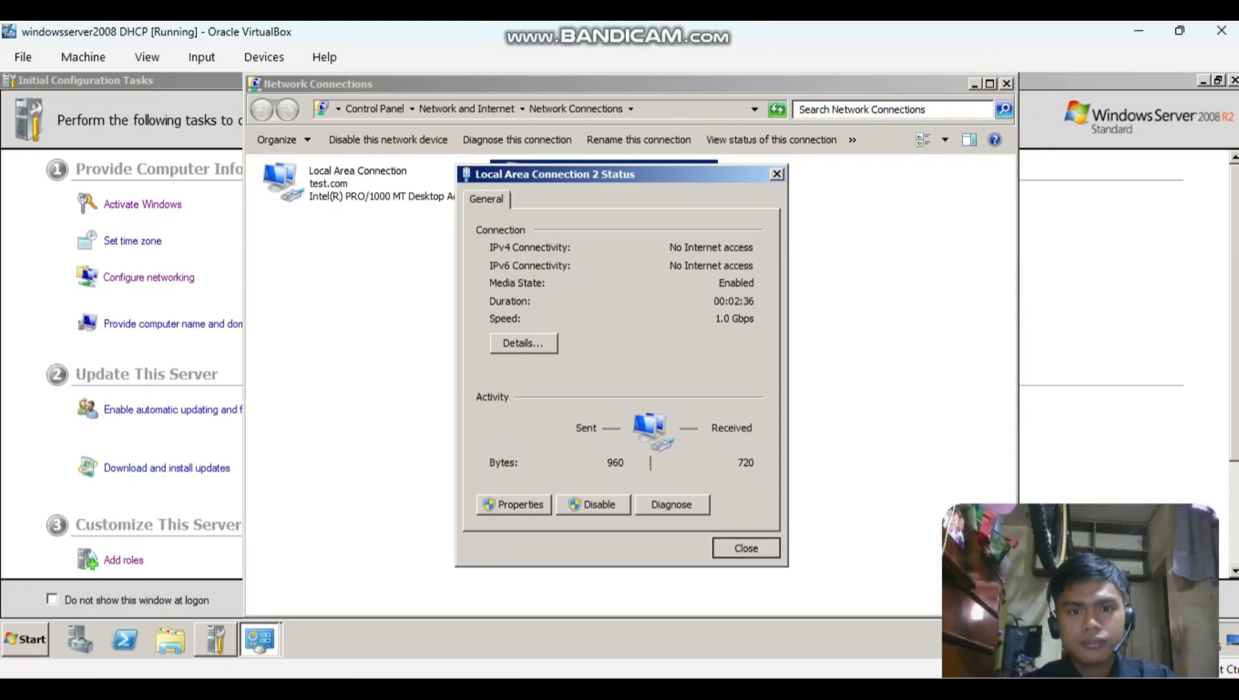
# Reopen the Internet Protocol Version 4 (TCP/IPv4) properties of Local Area Connection to review its addresses.
pyautogui.click(550, 311)
pyautogui.doubleClick(363, 184)
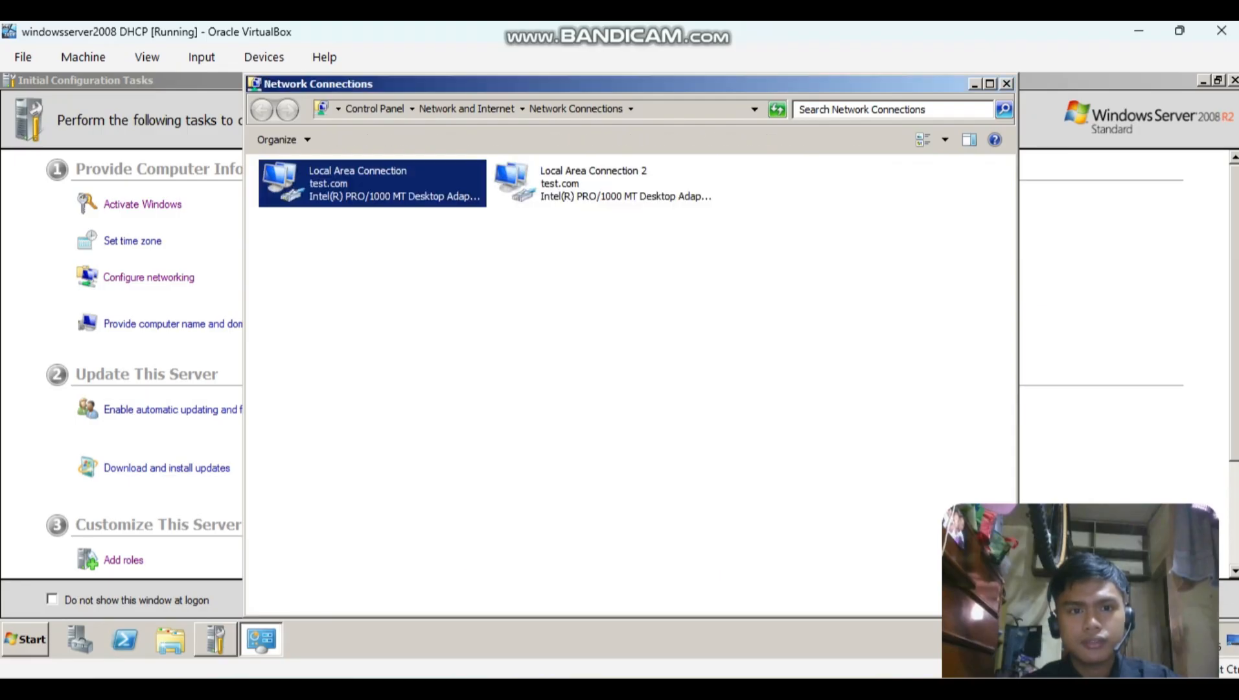
pyautogui.click(513, 504)
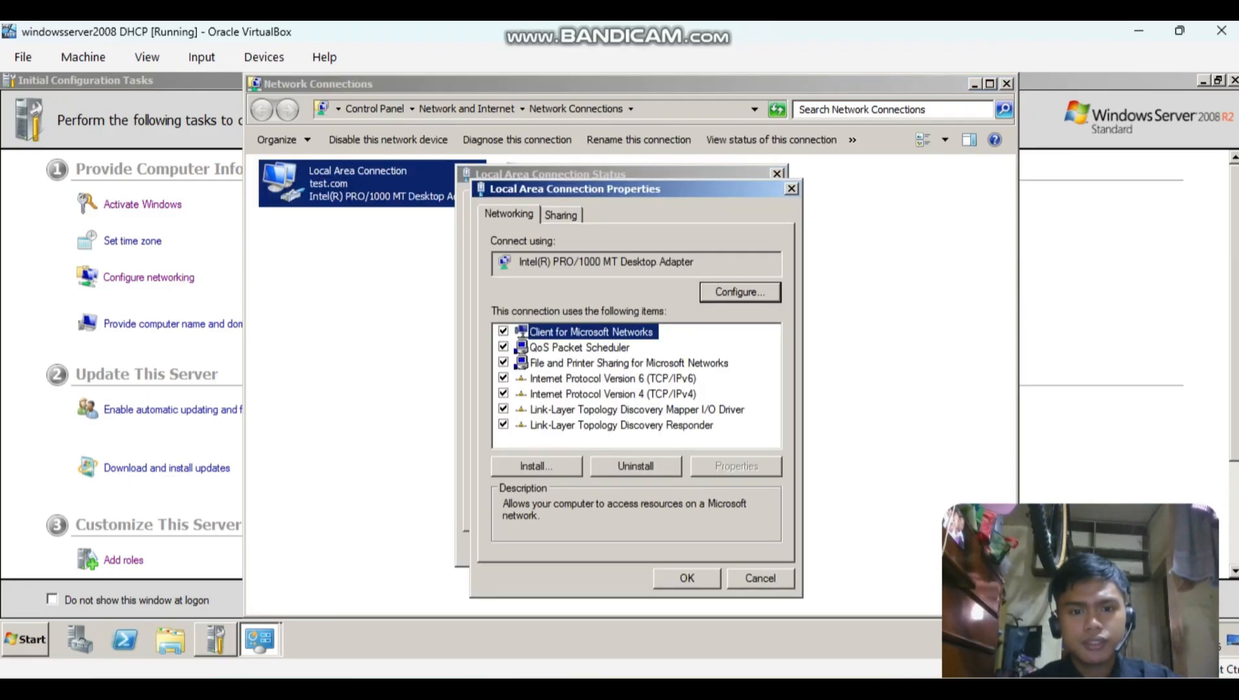
pyautogui.doubleClick(612, 394)
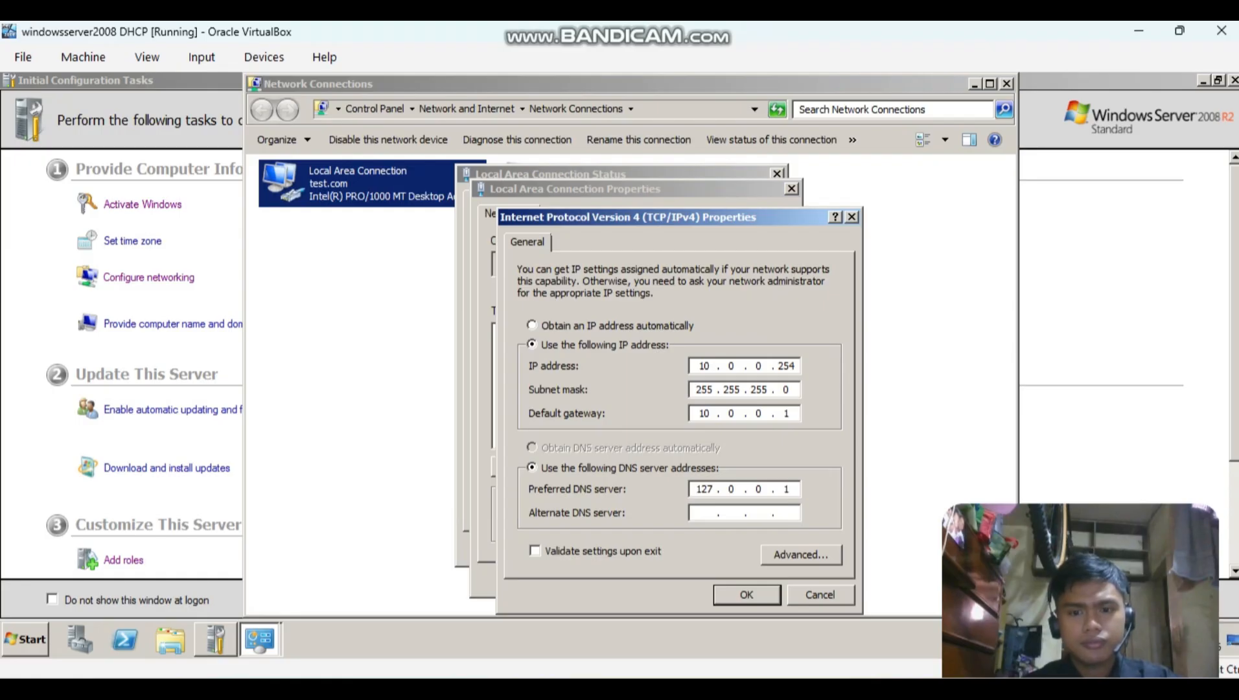
# Compare Local Area Connection's IP address, subnet mask and default gateway with the Net A values in the Notepad++ notes.
pyautogui.hotkey('alt', 'Tab')
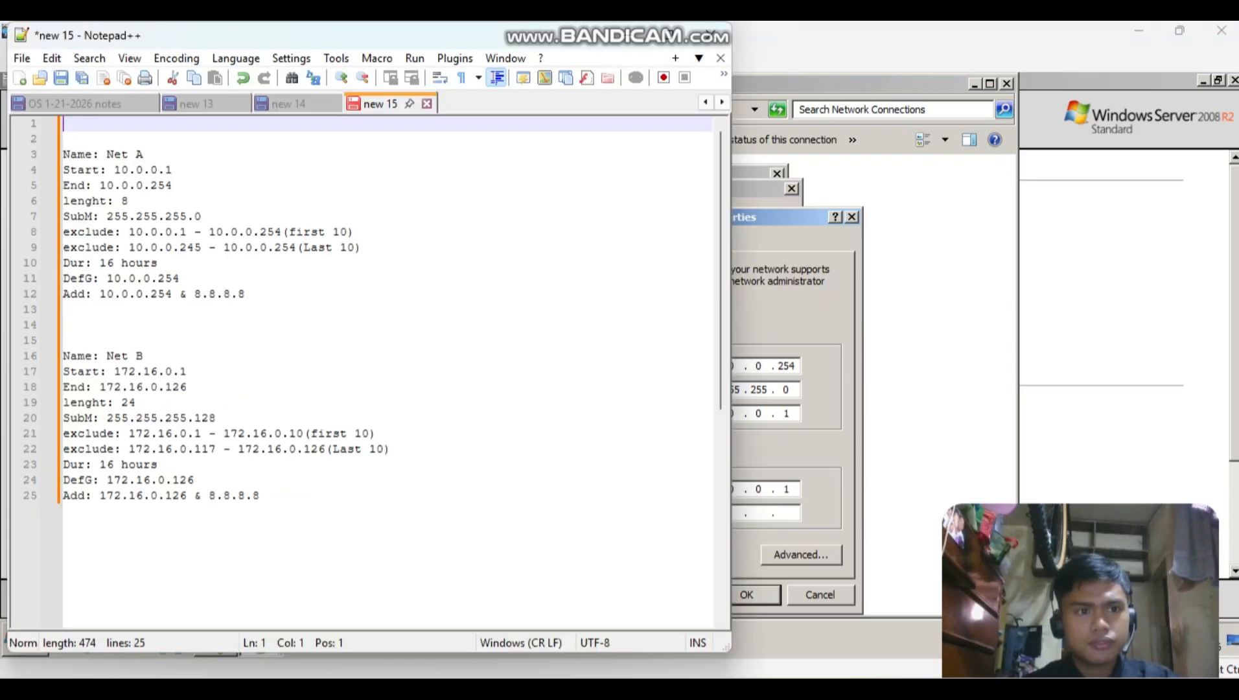
pyautogui.hotkey('alt', 'Tab')
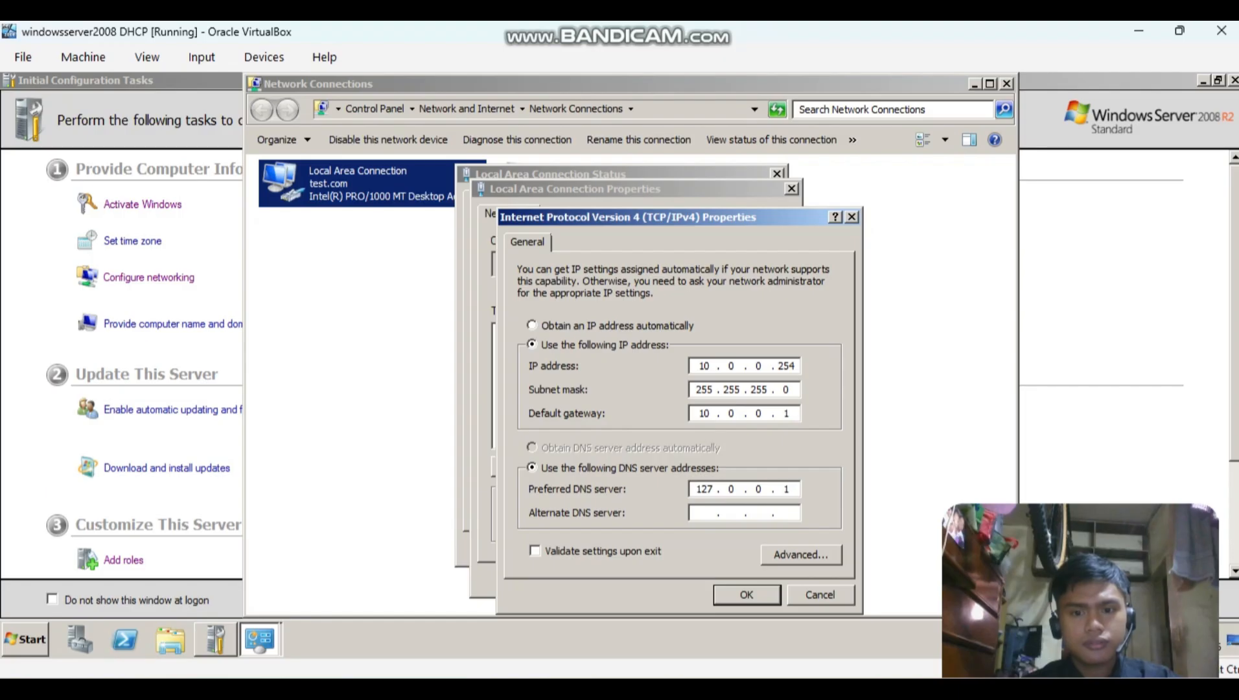
pyautogui.hotkey('alt', 'Tab')
pyautogui.hotkey('alt', 'Tab')
pyautogui.hotkey('alt', 'Tab')
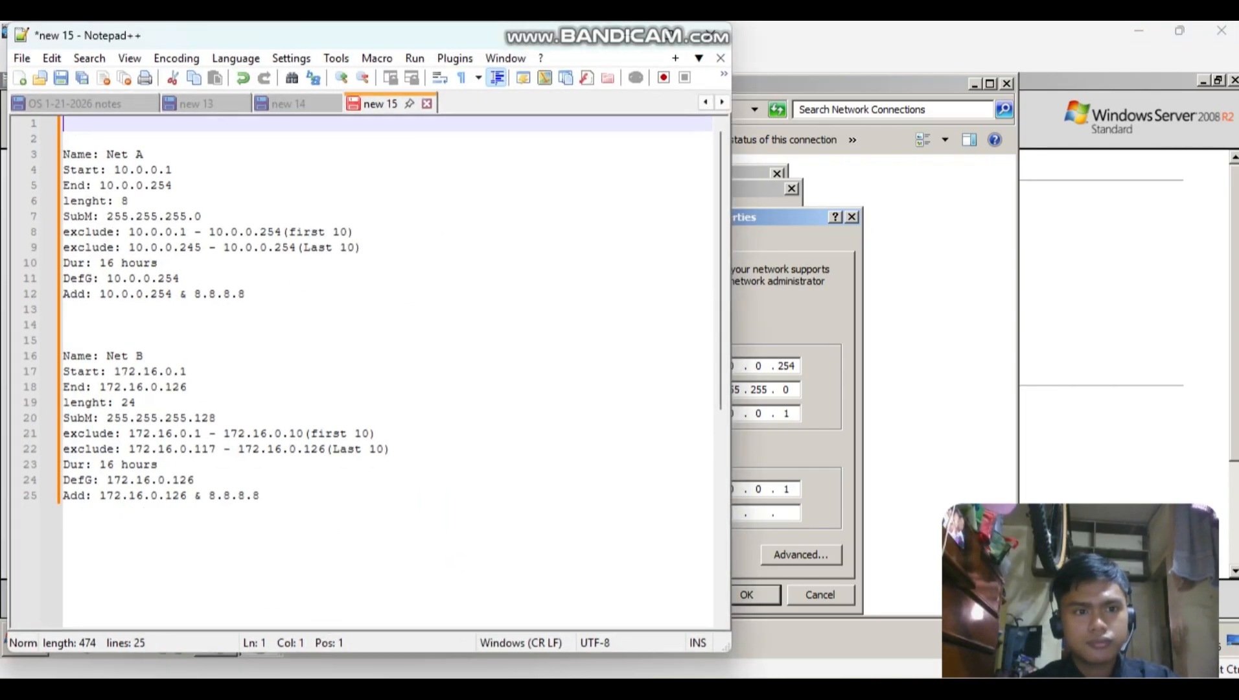
pyautogui.hotkey('alt', 'Tab')
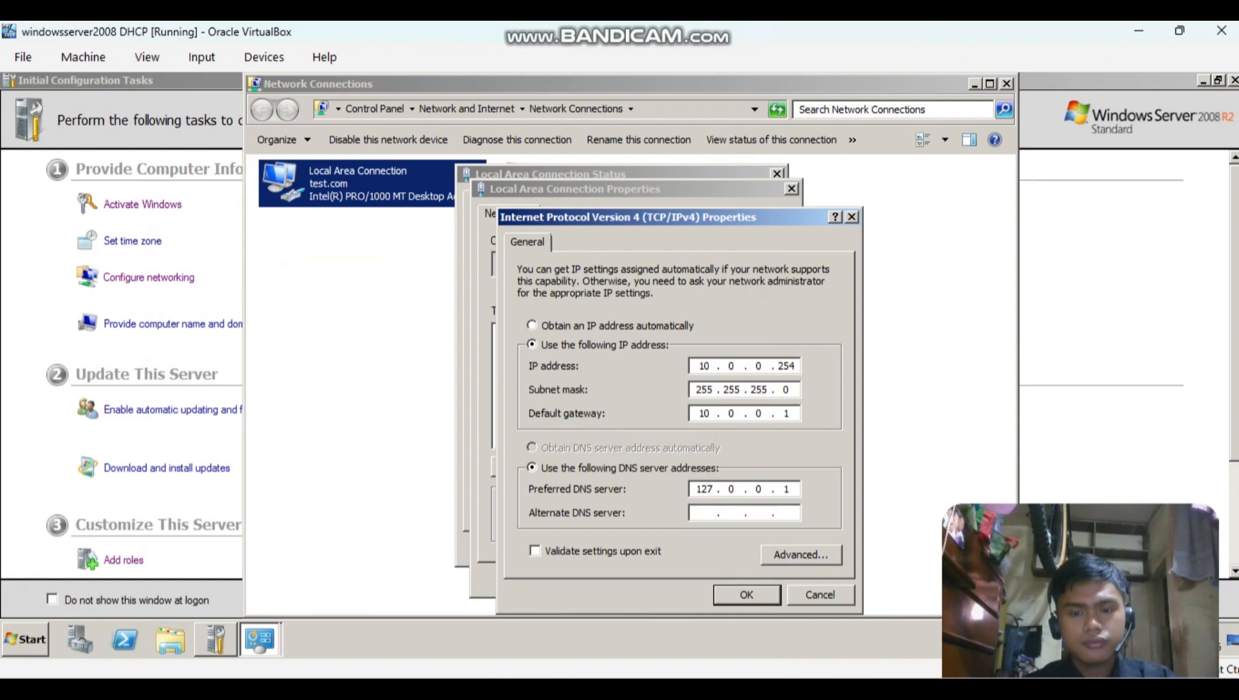
pyautogui.hotkey('alt', 'Tab')
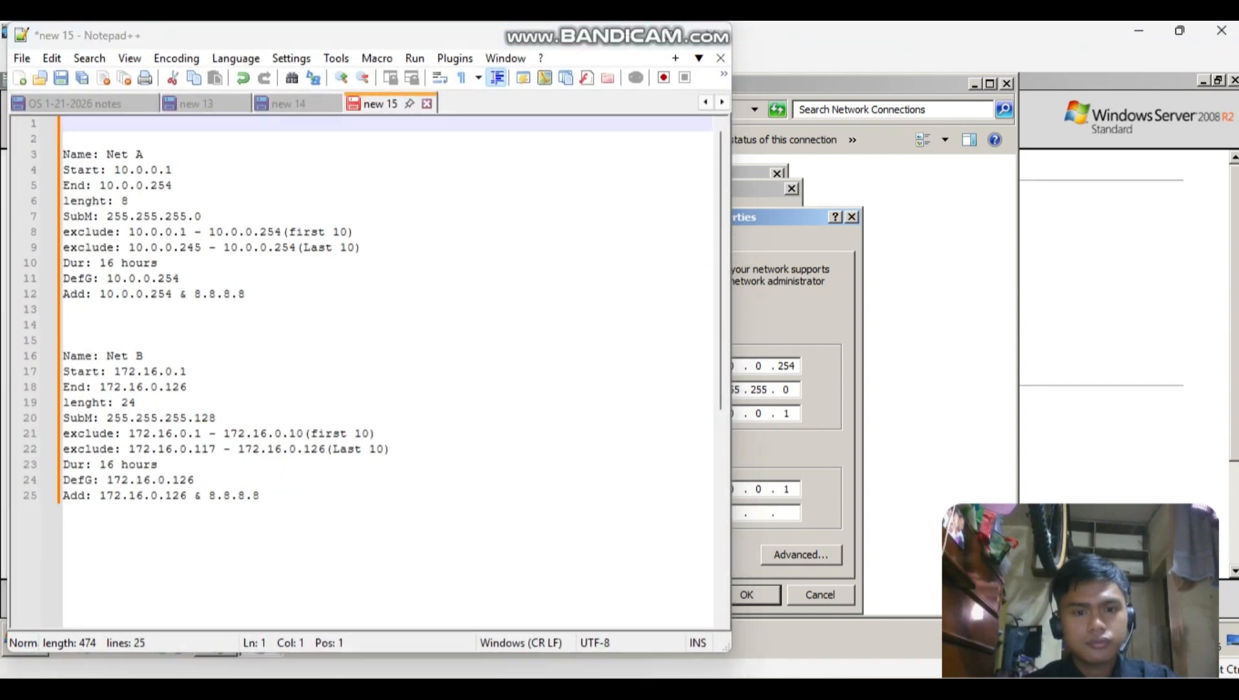
# Return to the virtual machine, accept Local Area Connection's IPv4 settings and close its properties and status dialogs.
pyautogui.hotkey('alt', 'Tab')
pyautogui.press('Return')
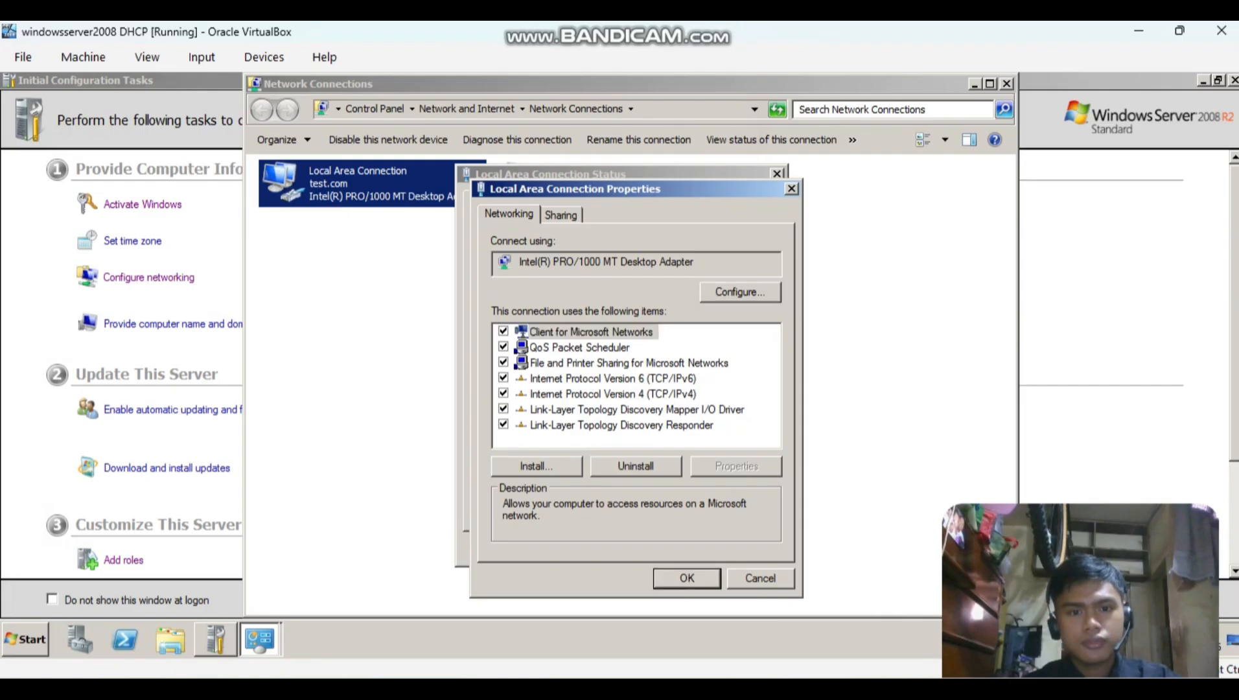
pyautogui.press('Return')
pyautogui.press('Escape')
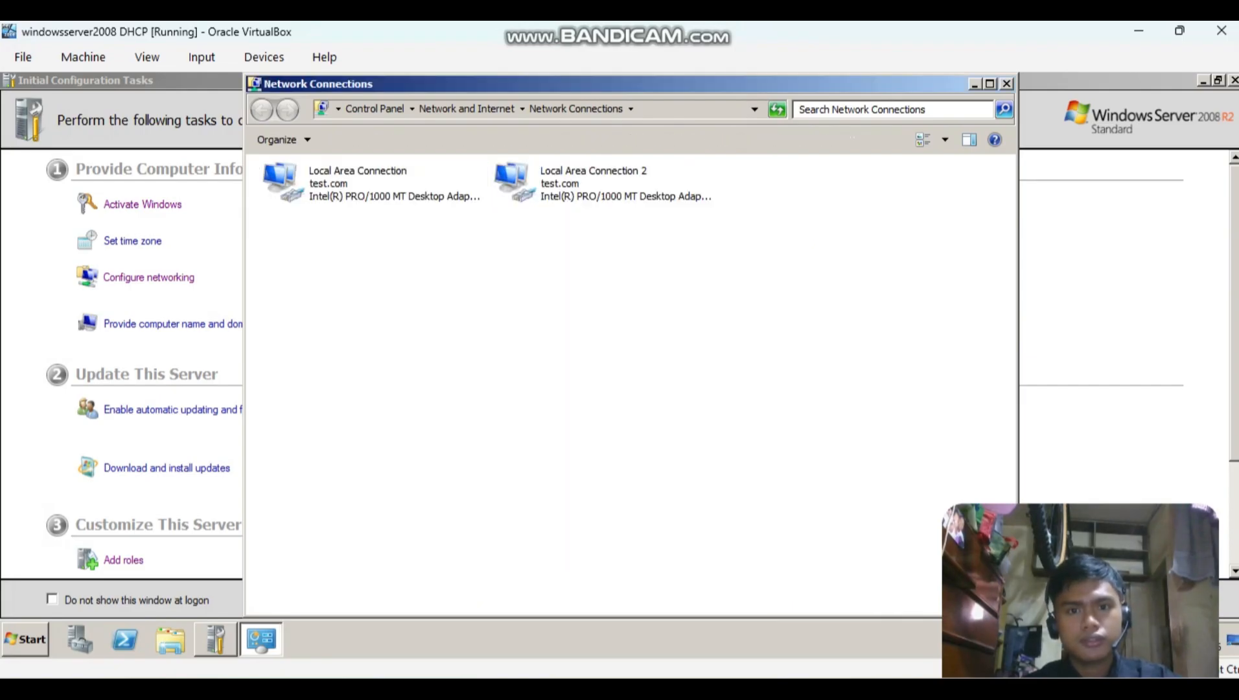
# Review the Internet Protocol Version 4 (TCP/IPv4) properties of Local Area Connection 2 and close its dialogs.
pyautogui.doubleClick(592, 184)
pyautogui.click(513, 505)
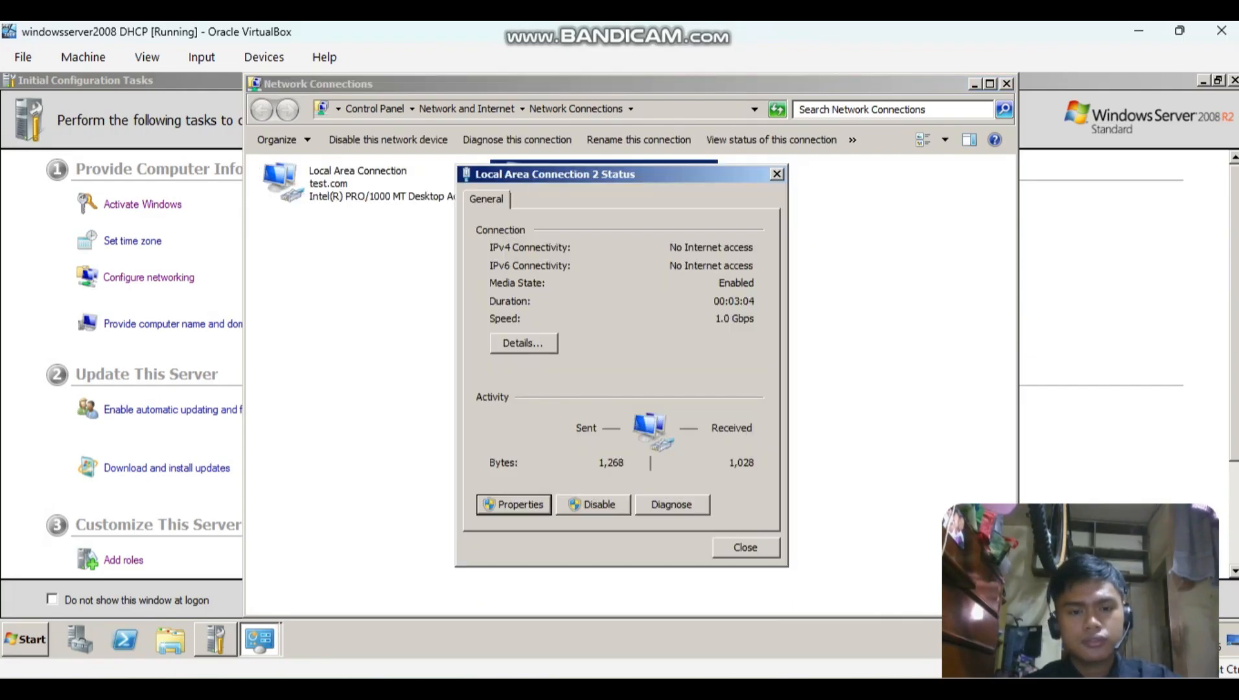
pyautogui.doubleClick(612, 394)
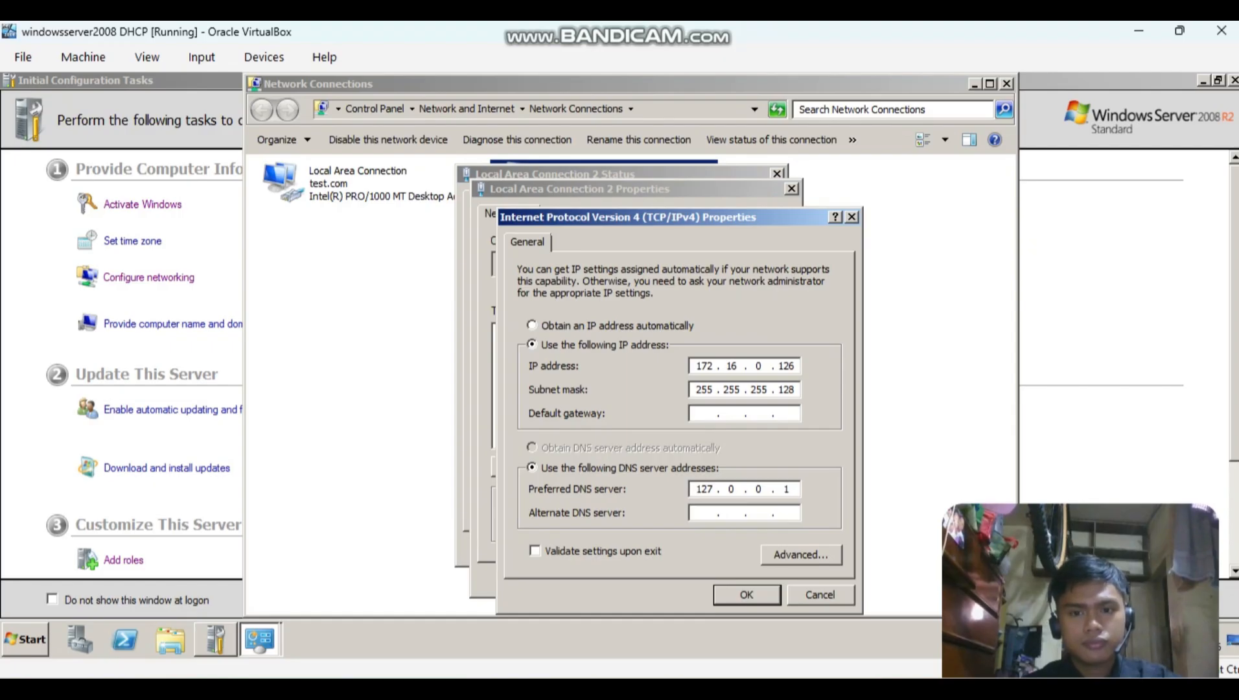
pyautogui.press('Return')
pyautogui.press('Return')
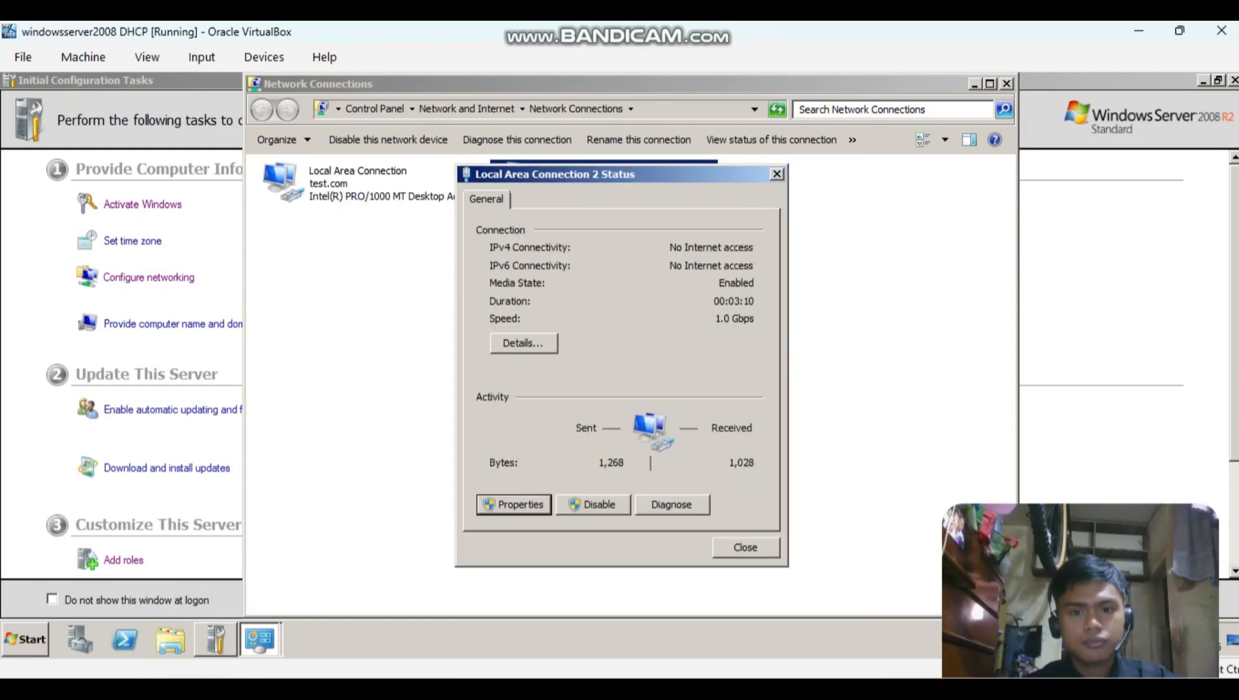
pyautogui.press('Escape')
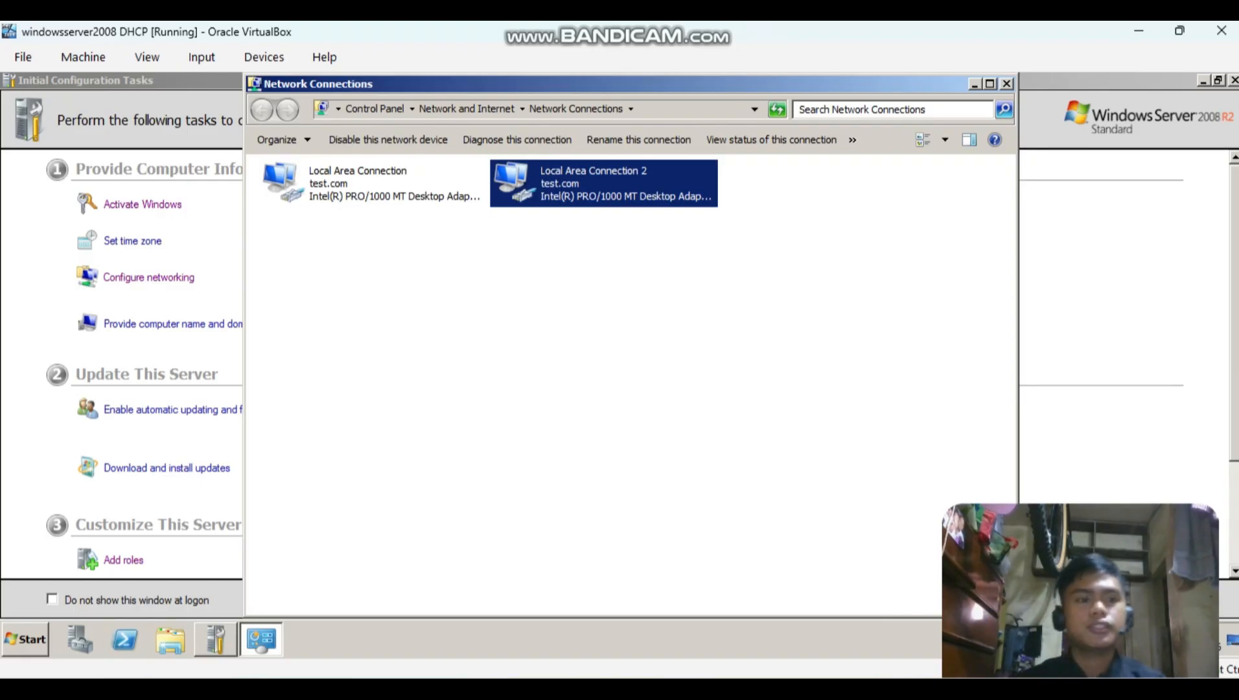
# Start adding a server role from Initial Configuration Tasks, choose DHCP Server, and keep both network connection bindings, 10.0.0.254 and 172.16.0.126.
pyautogui.hotkey('alt', 'Tab')
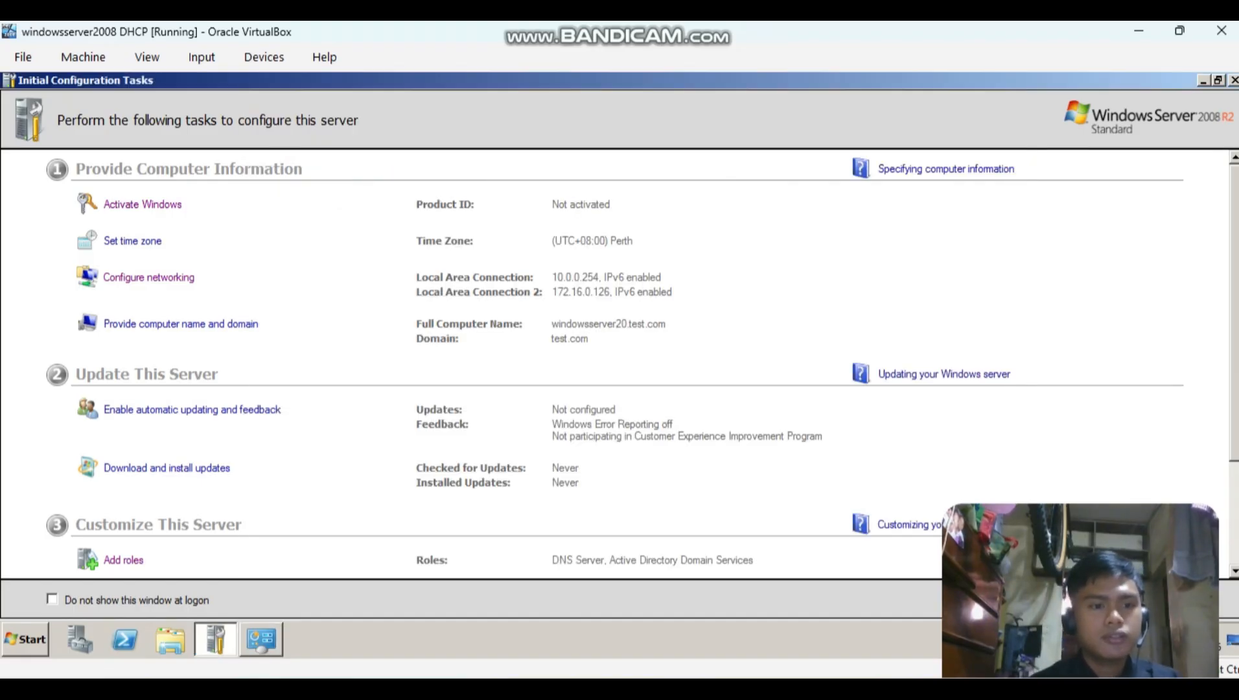
pyautogui.scroll(-3, 615, 363)
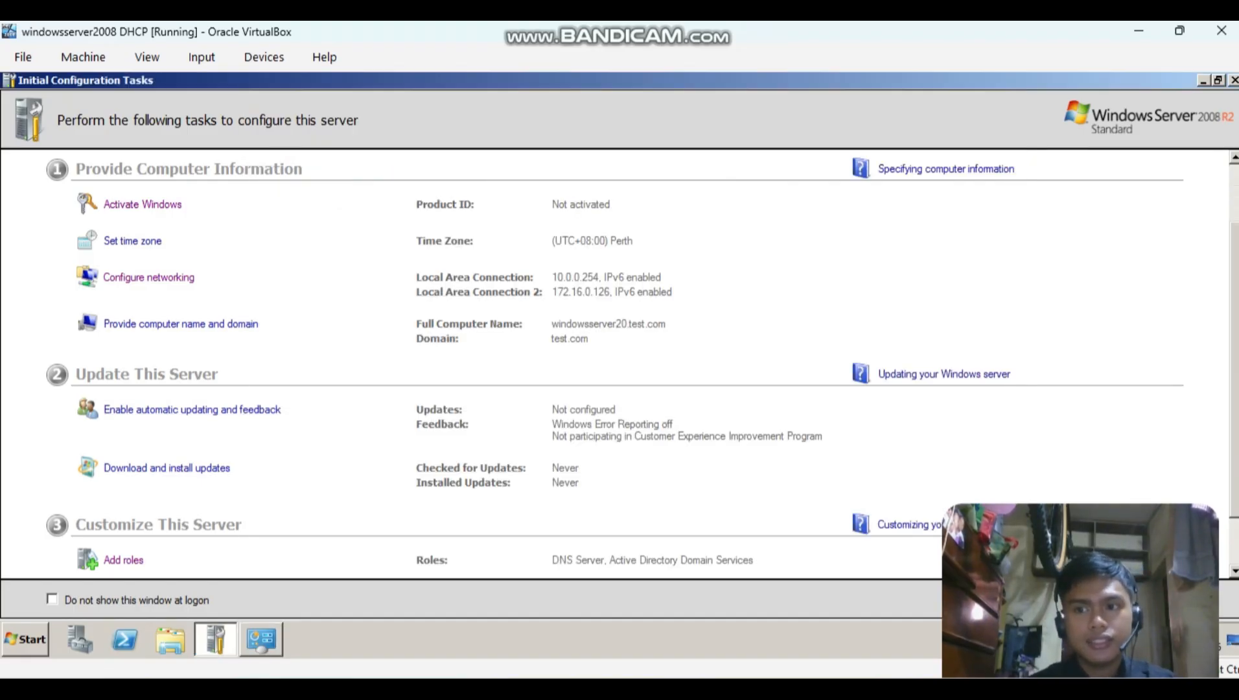
pyautogui.click(123, 412)
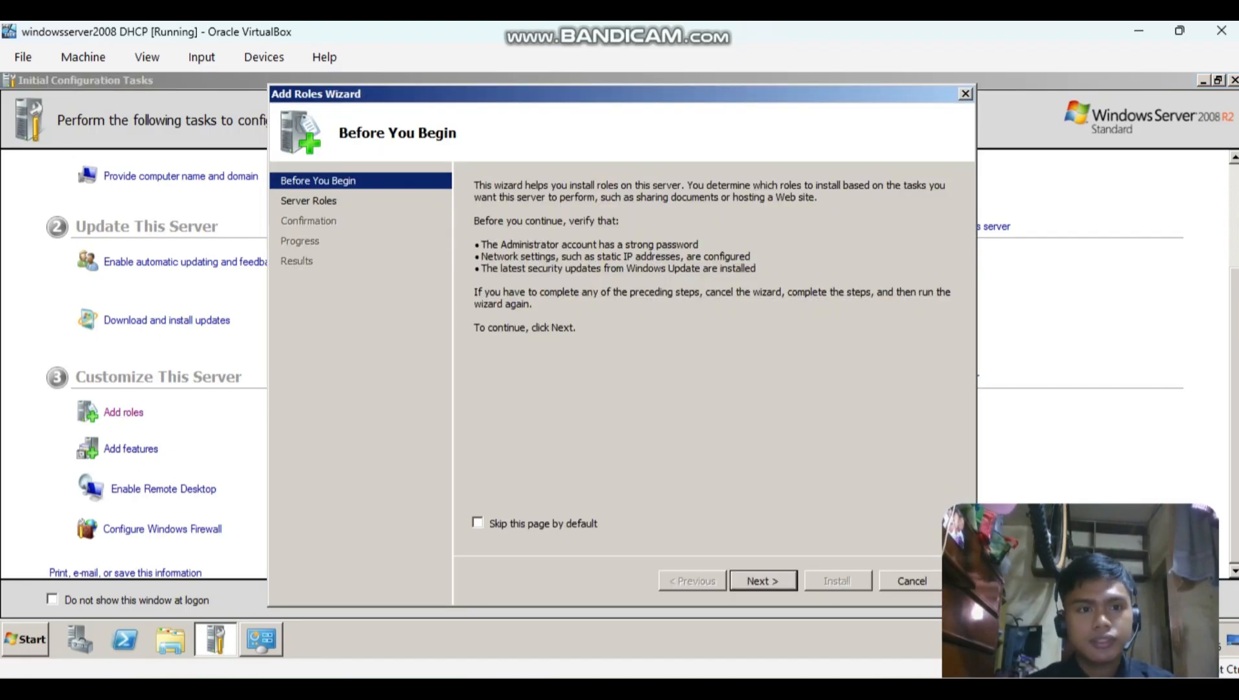
pyautogui.click(763, 580)
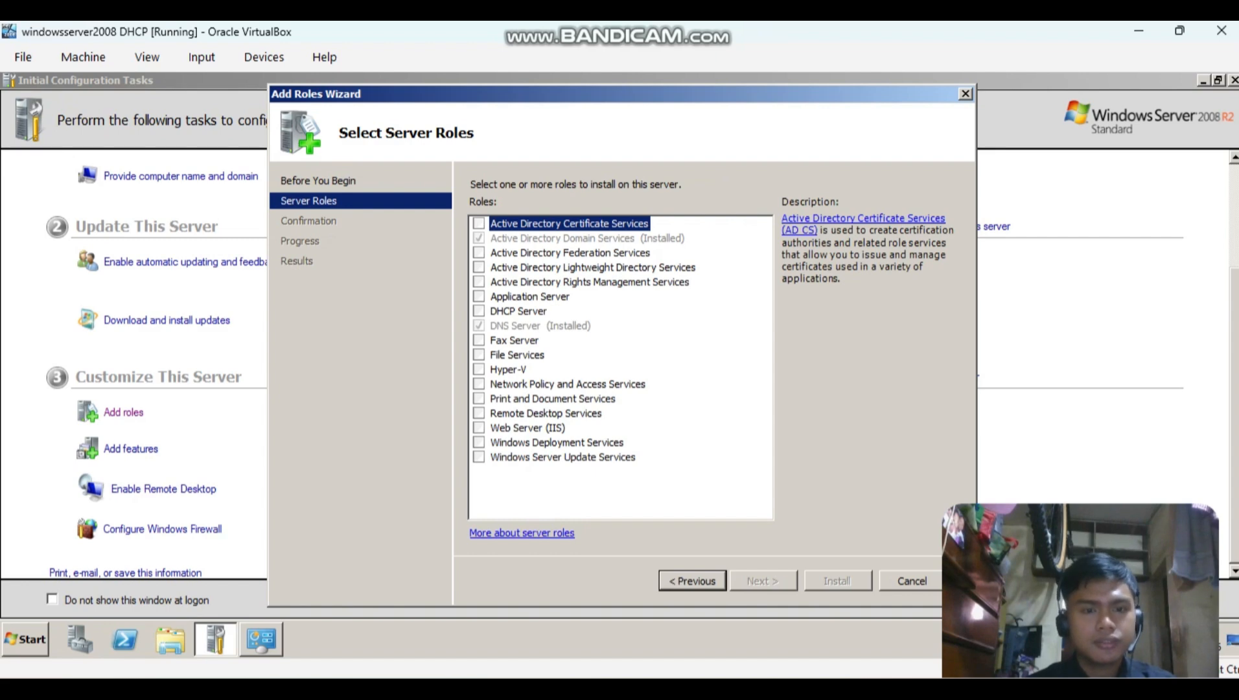
pyautogui.click(479, 311)
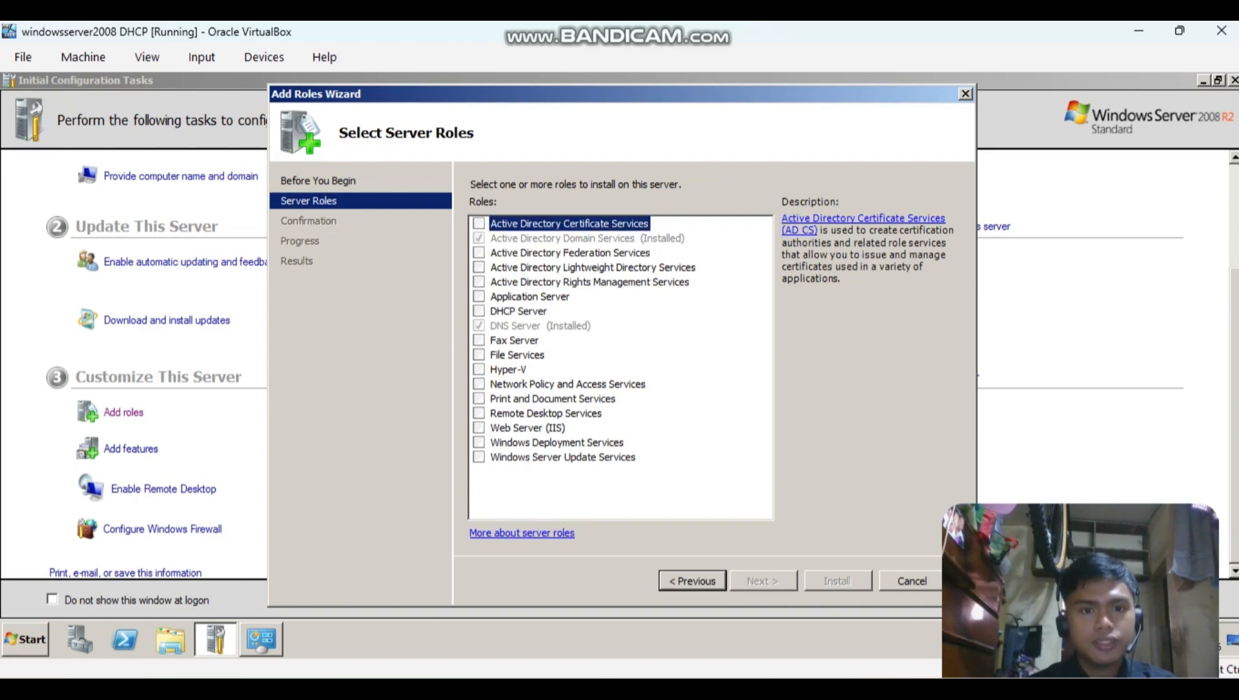
pyautogui.click(762, 580)
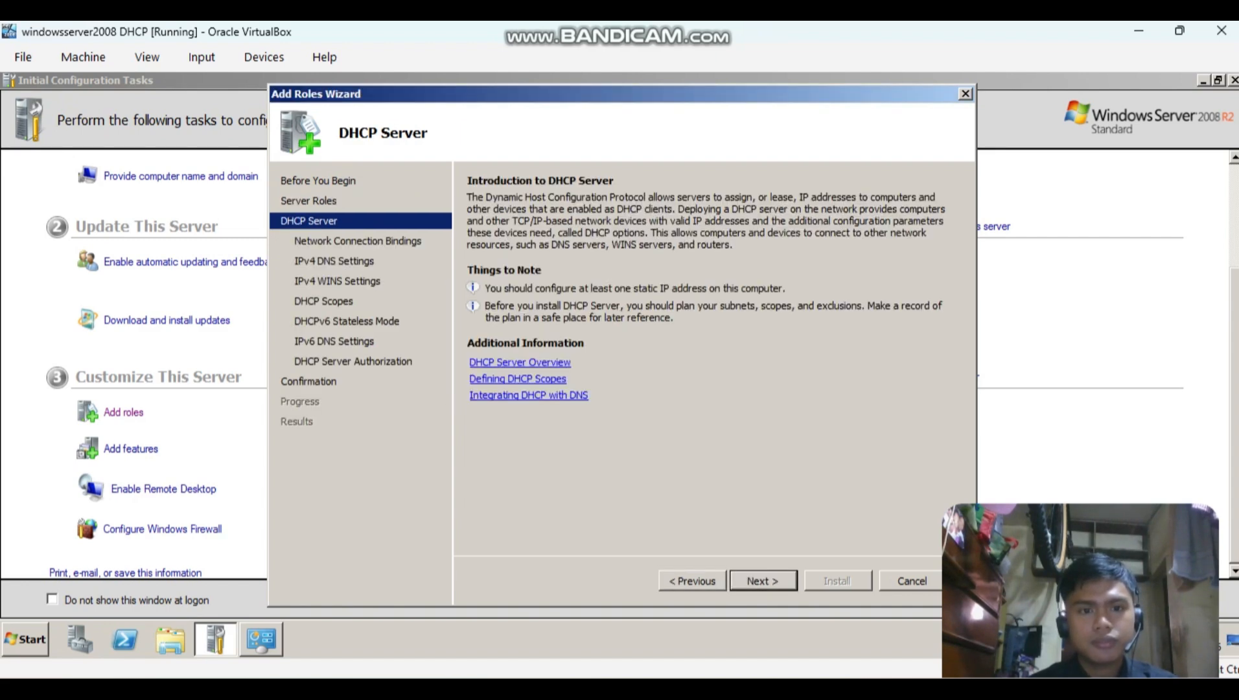
pyautogui.click(762, 580)
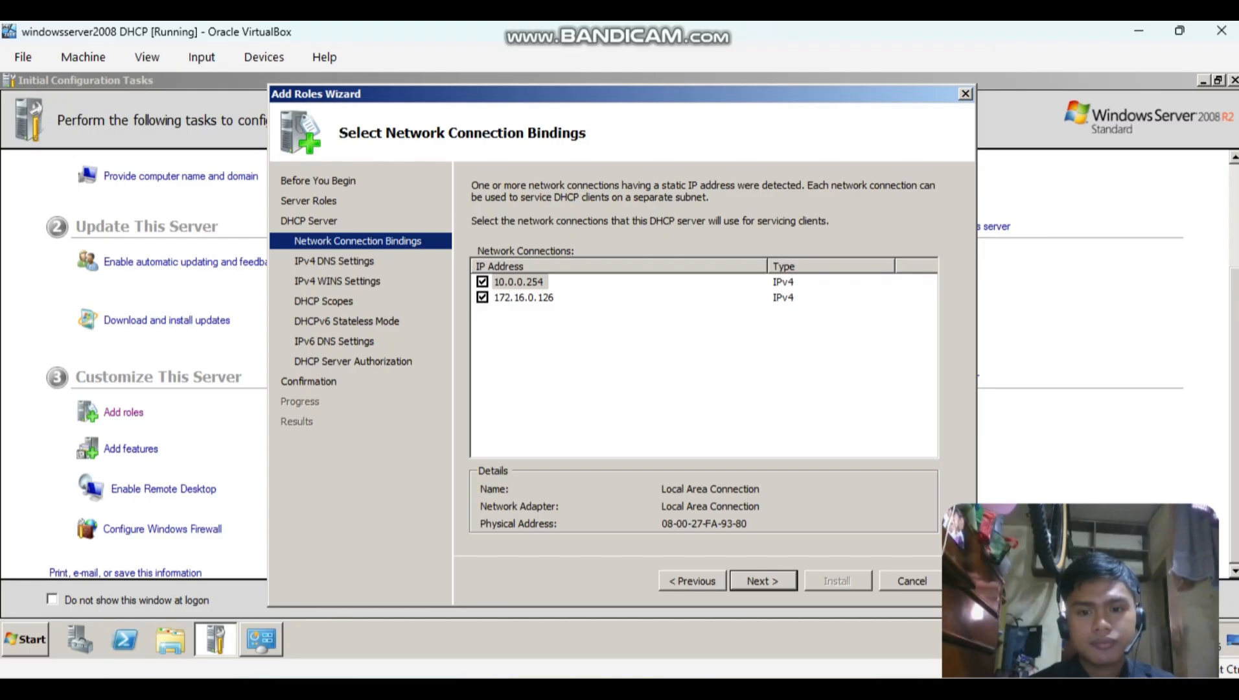
pyautogui.click(762, 580)
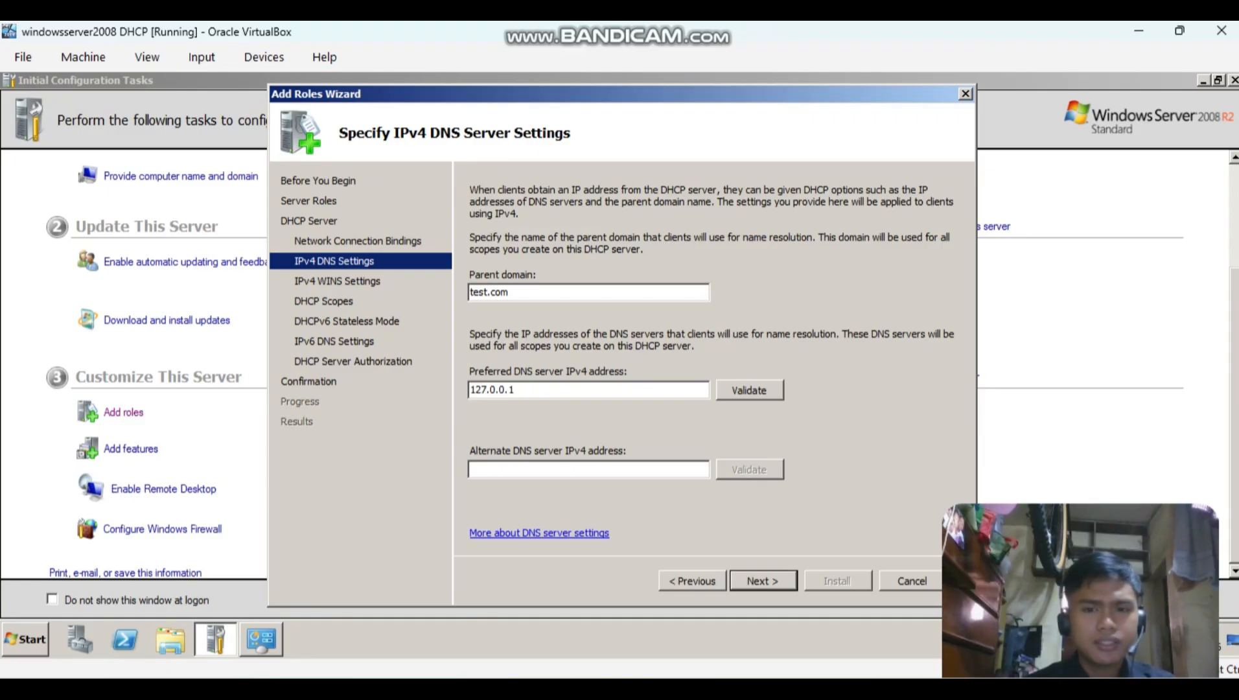
# Validate the preferred IPv4 DNS server 127.0.0.1 and set the alternate DNS server to 8.8.8.8.
pyautogui.click(749, 390)
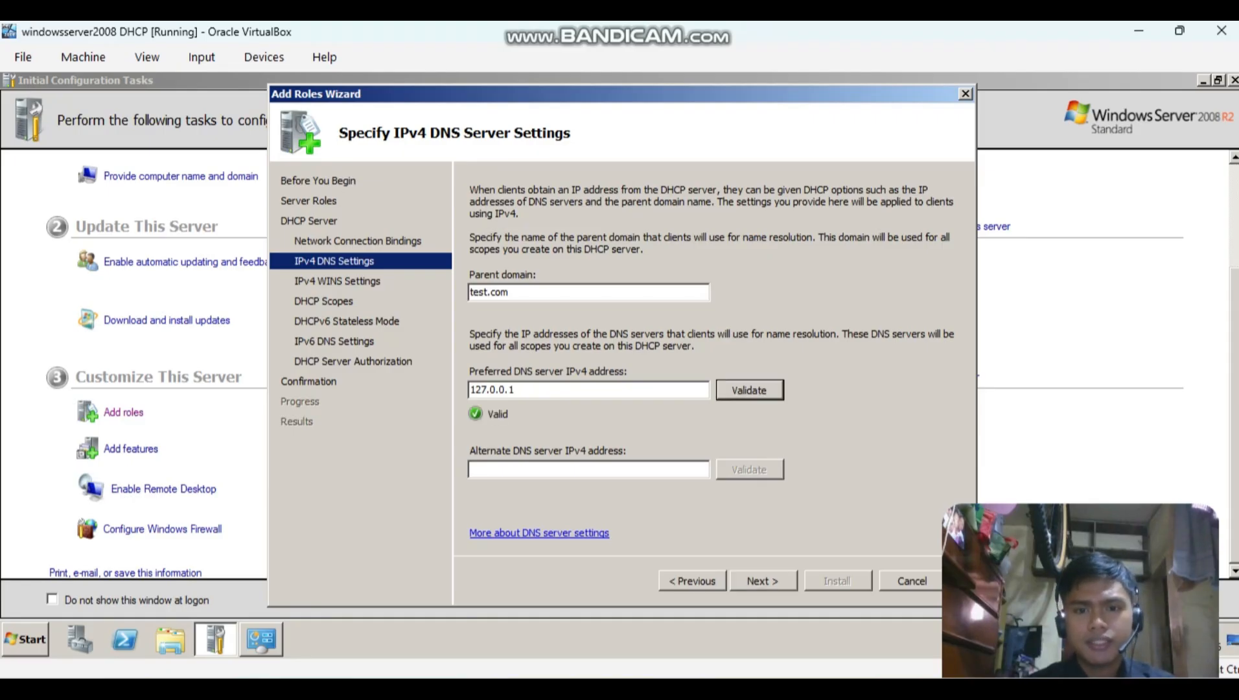
pyautogui.click(588, 470)
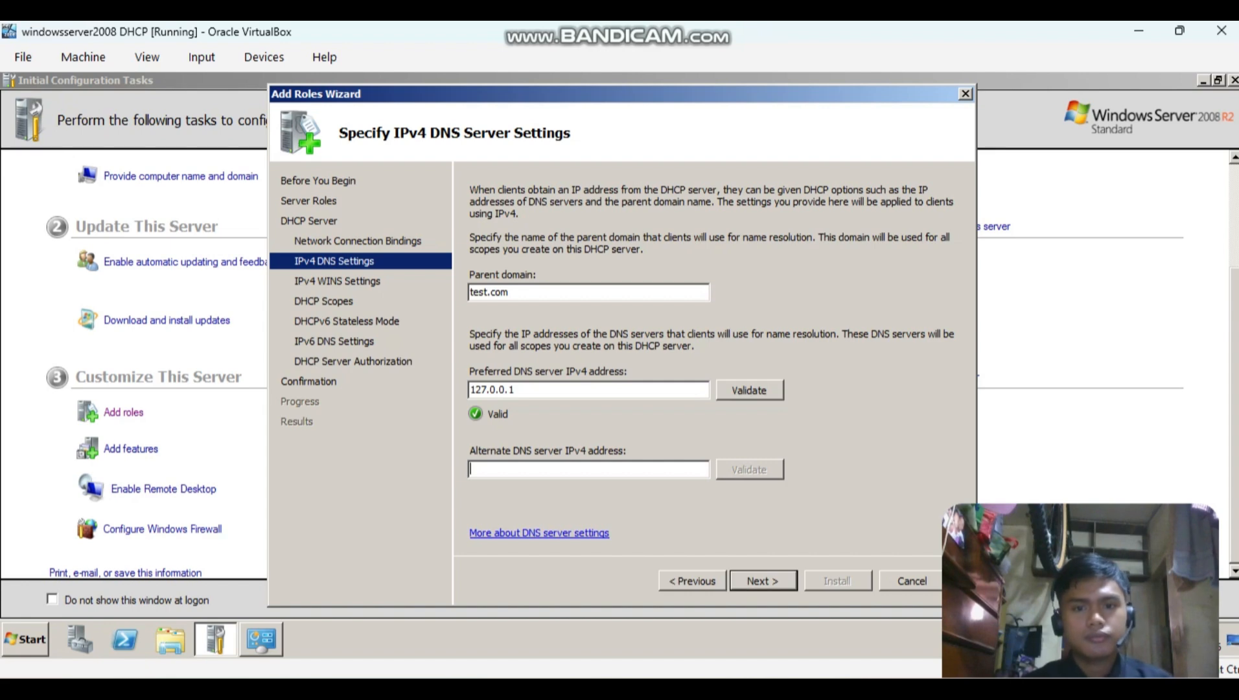
pyautogui.write('8')
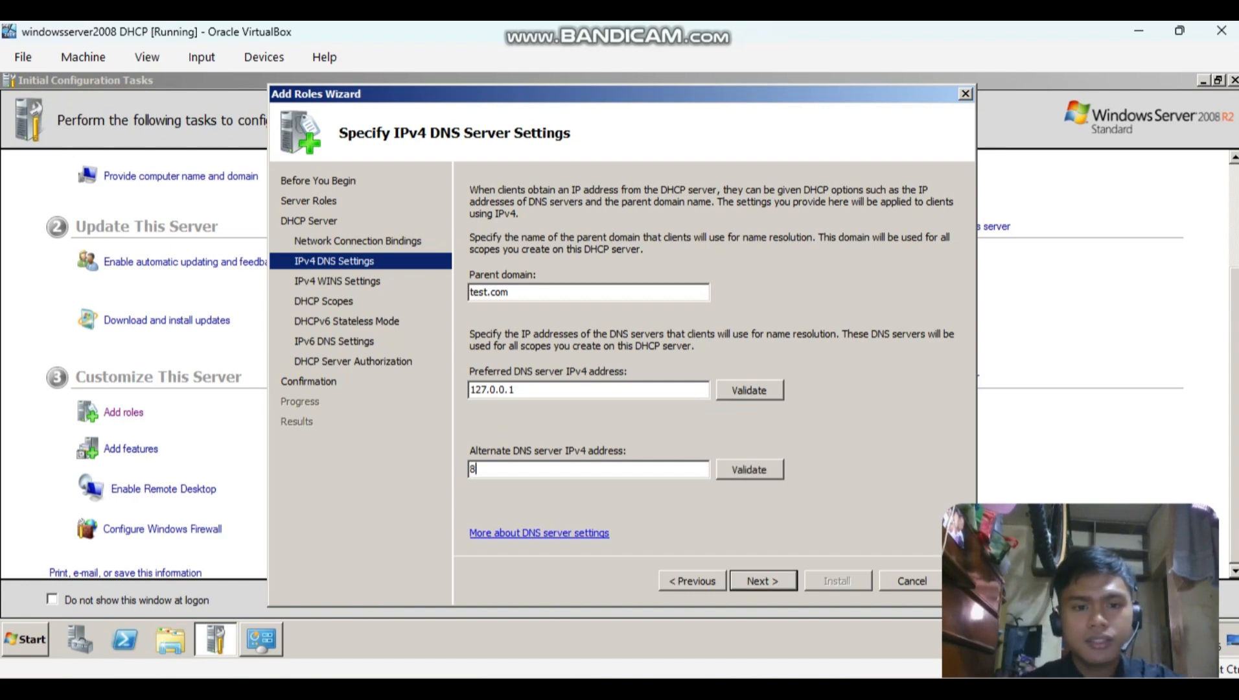
pyautogui.write('.8.8.8')
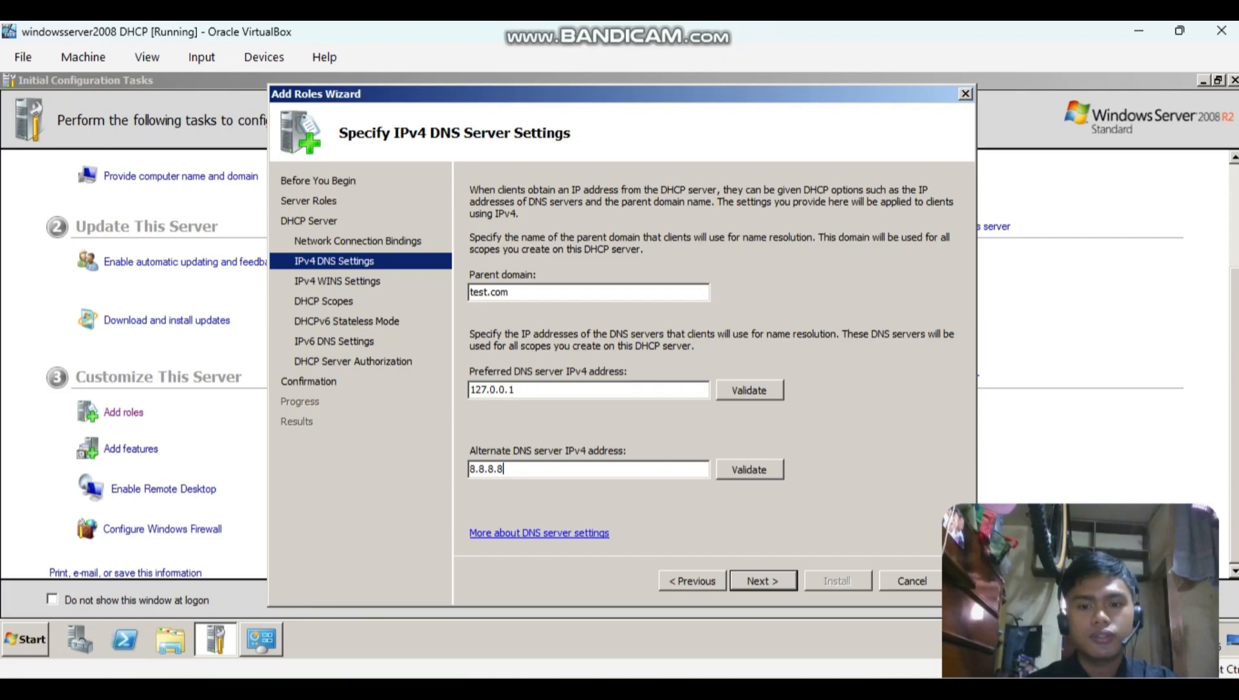
pyautogui.press('Return')
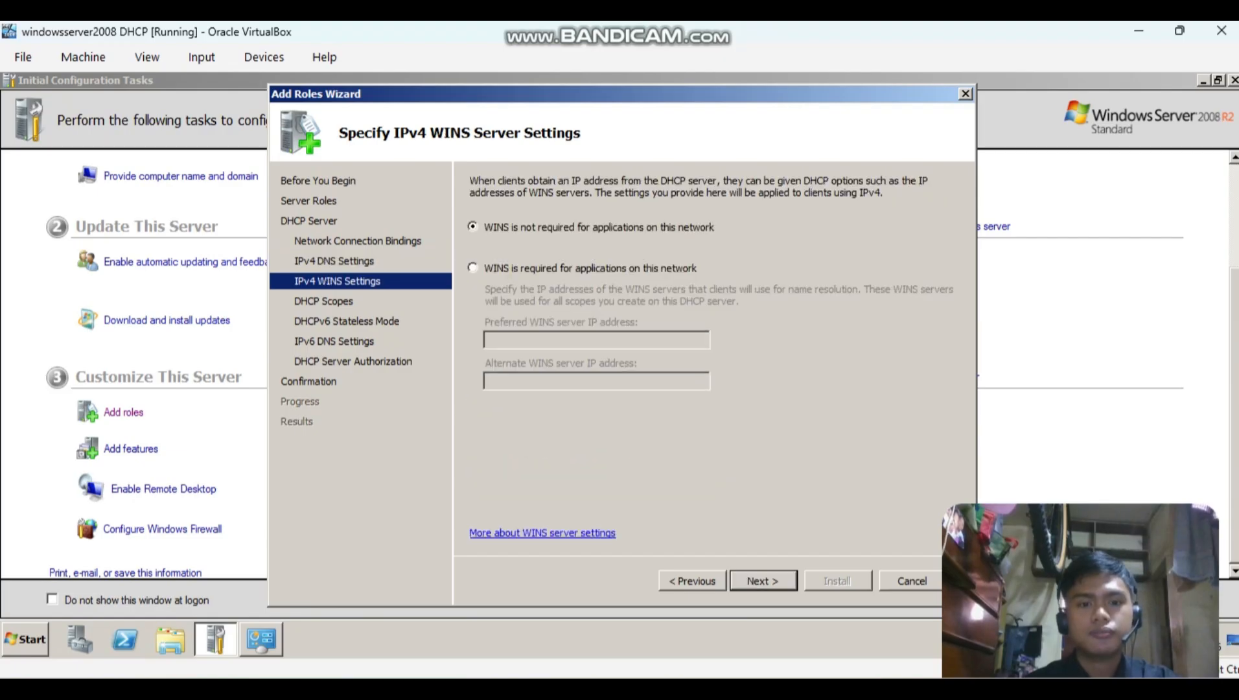
# Leave WINS as not required, add no DHCP scopes, and keep DHCPv6 stateless mode enabled with the default IPv6 DNS settings.
pyautogui.press('Return')
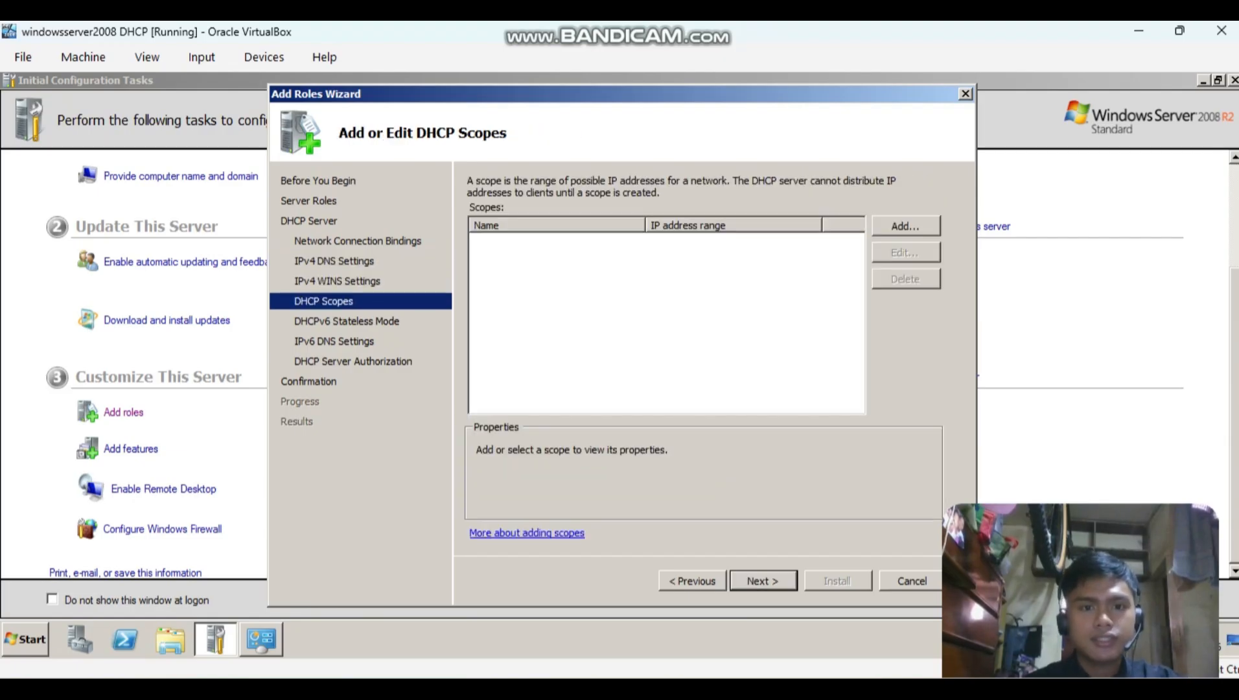
pyautogui.press('Return')
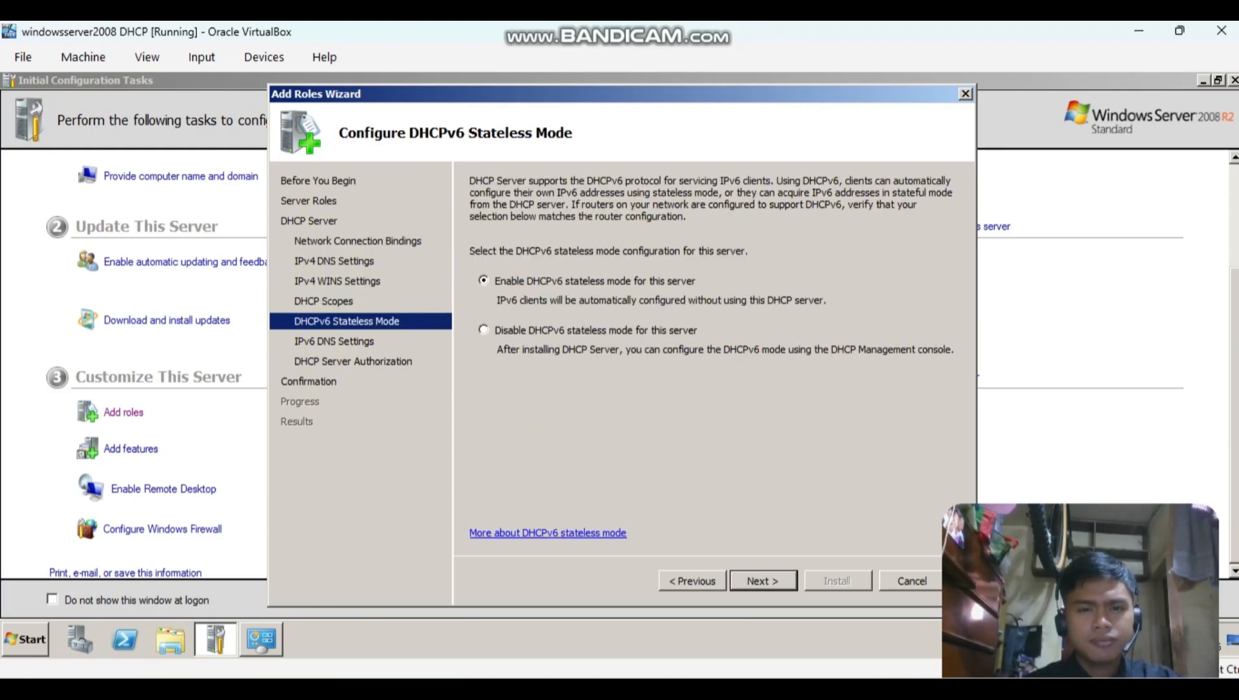
pyautogui.press('Return')
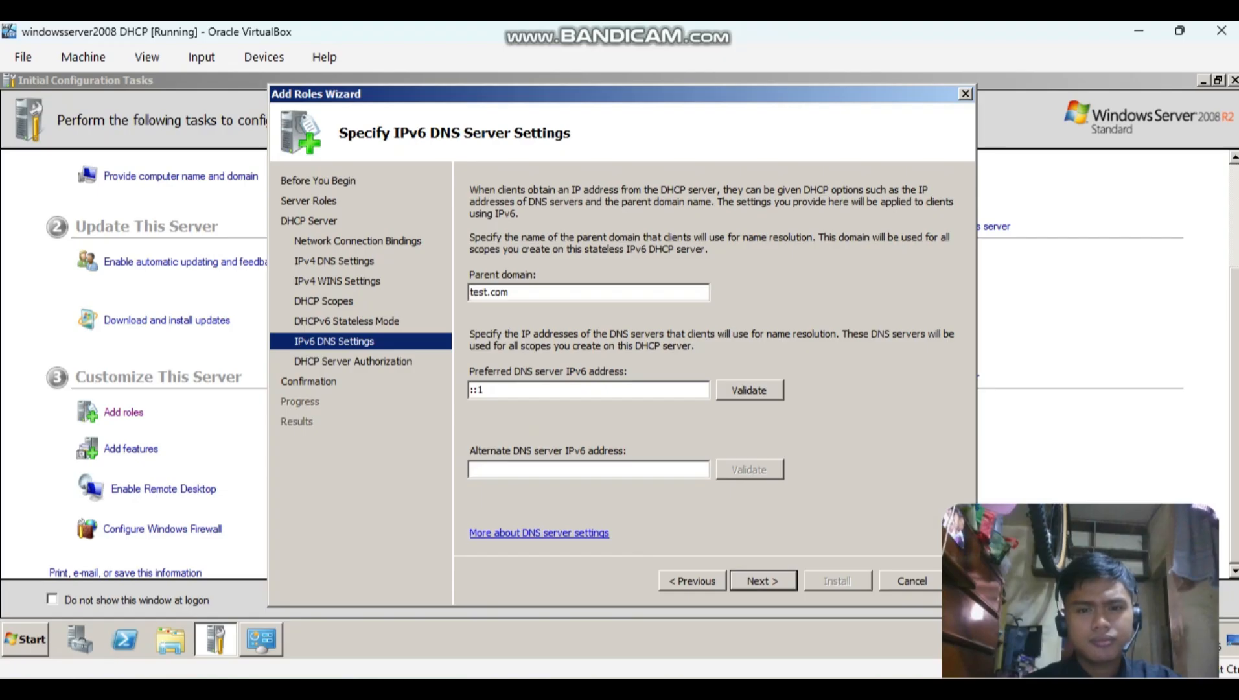
pyautogui.press('Return')
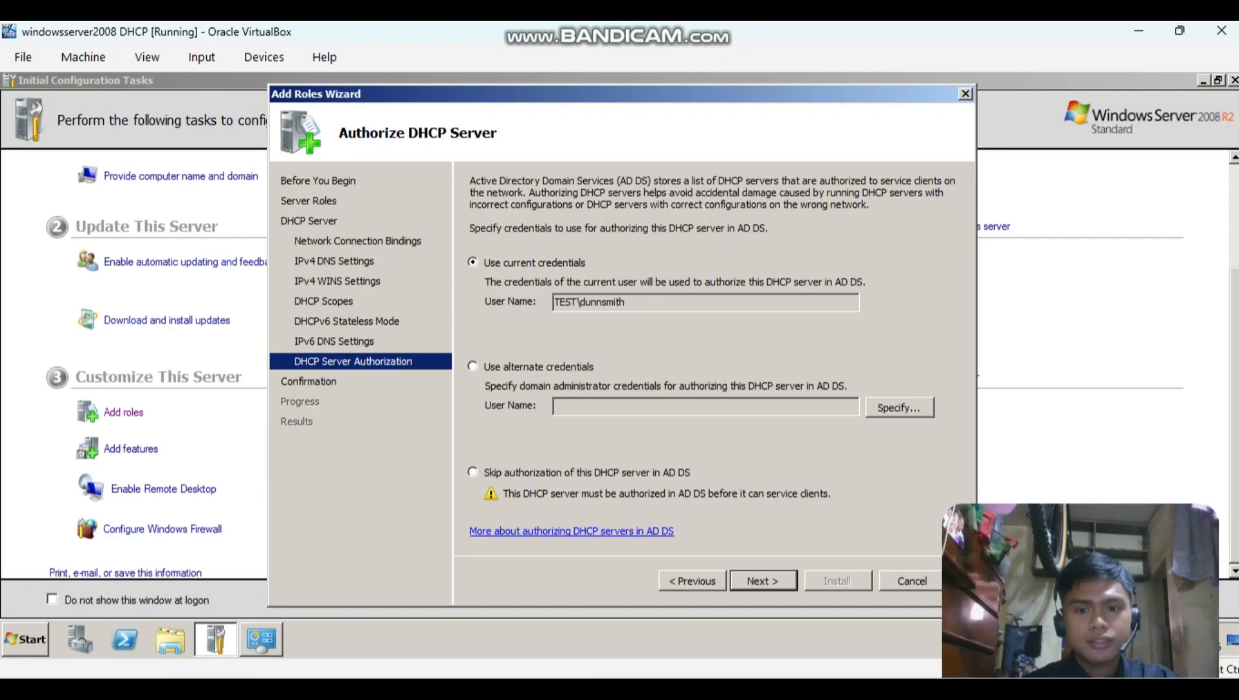
# Authorize the DHCP server with the current credentials, install the role and close the wizard.
pyautogui.press('Return')
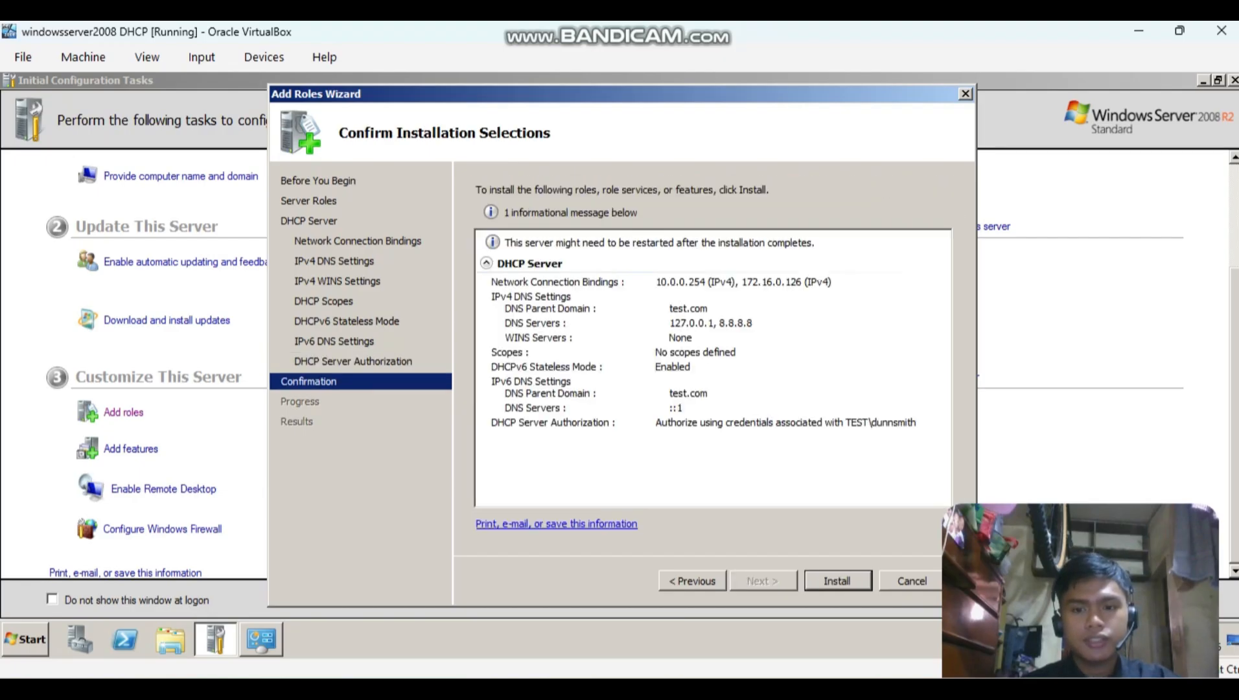
pyautogui.press('Return')
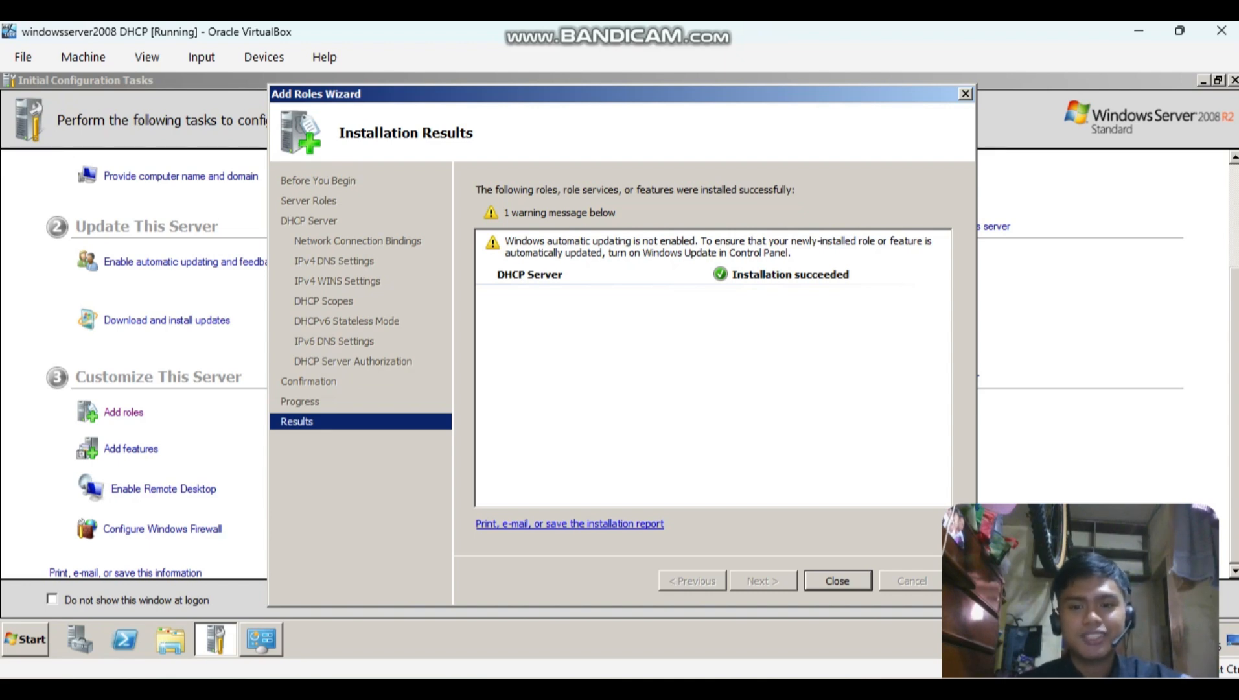
pyautogui.press('Return')
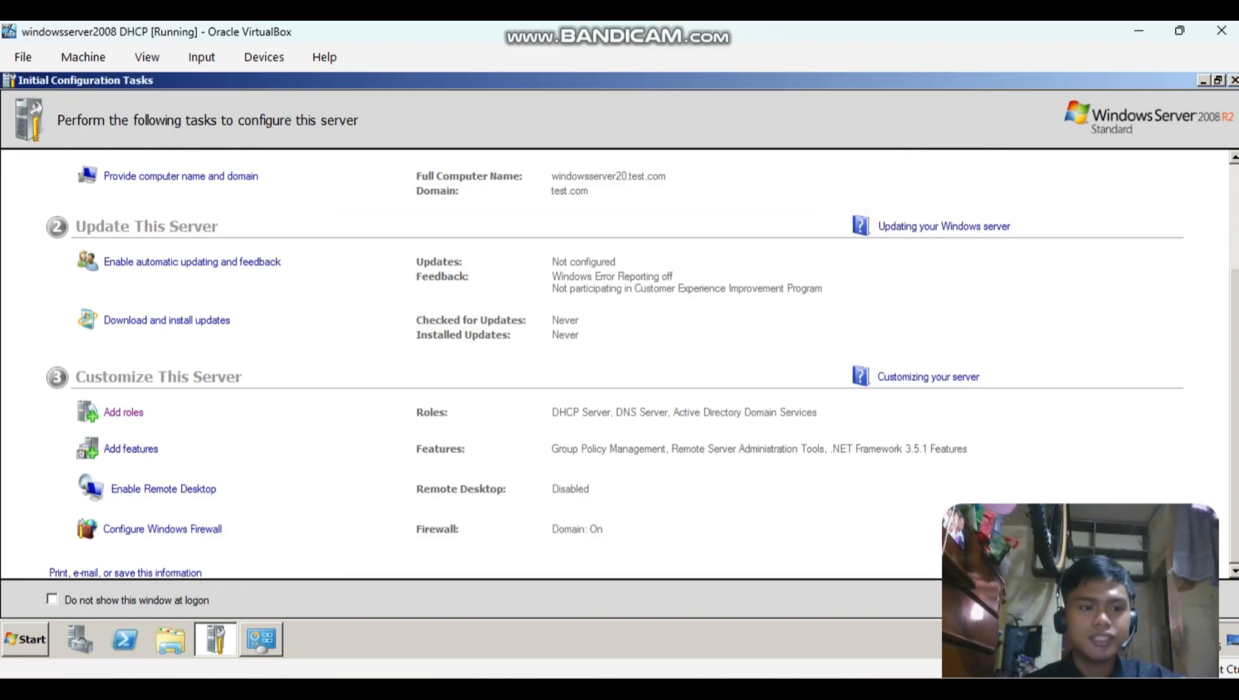
# Open the DHCP management console and expand the windowsserver20.test.com node to list its IPv4 and IPv6 entries.
pyautogui.click(26, 639)
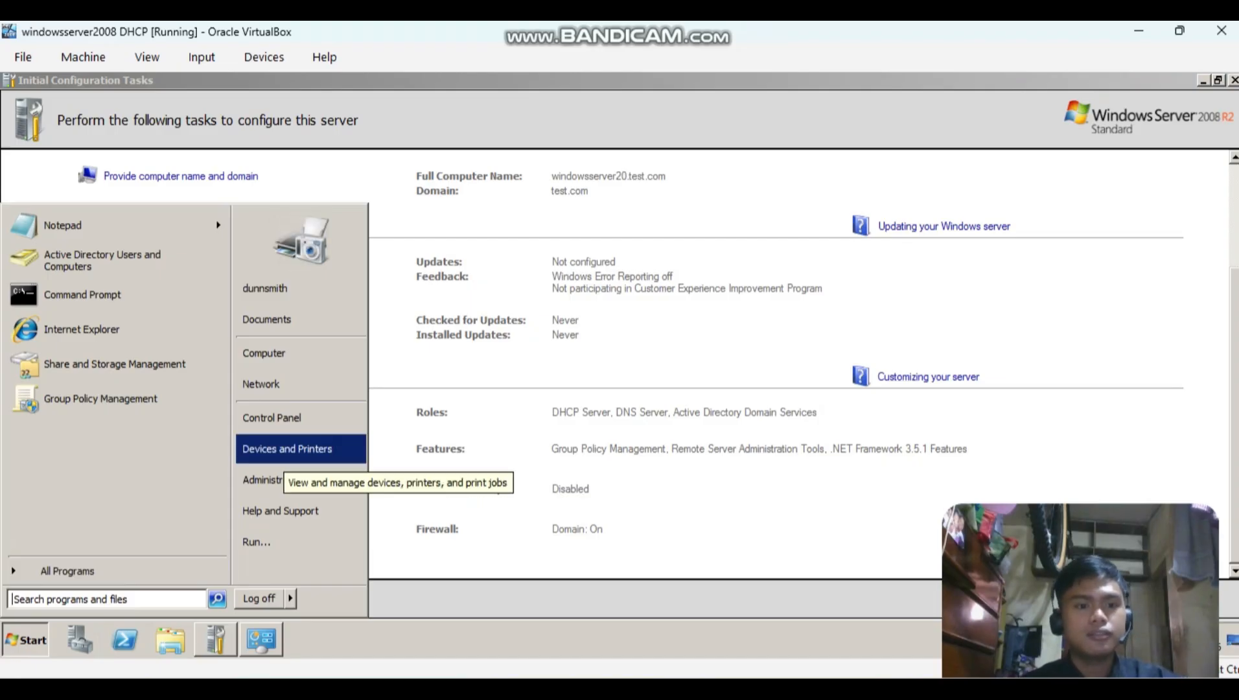
pyautogui.moveTo(300, 480)
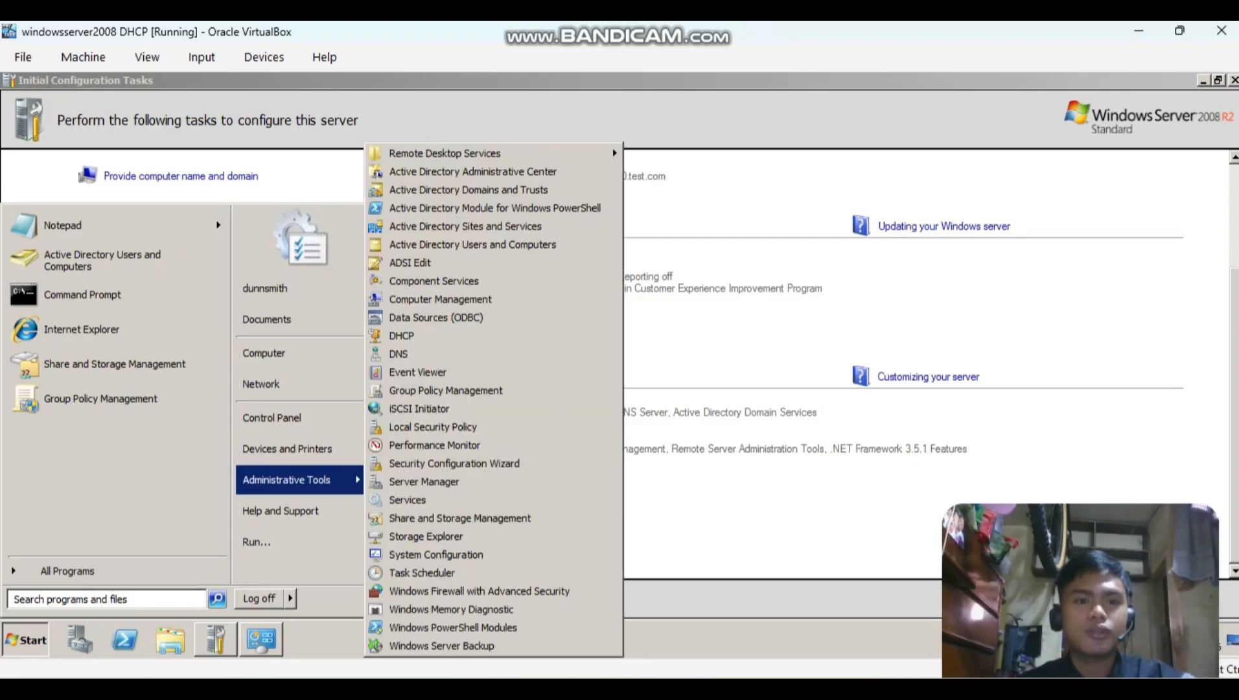
pyautogui.click(402, 335)
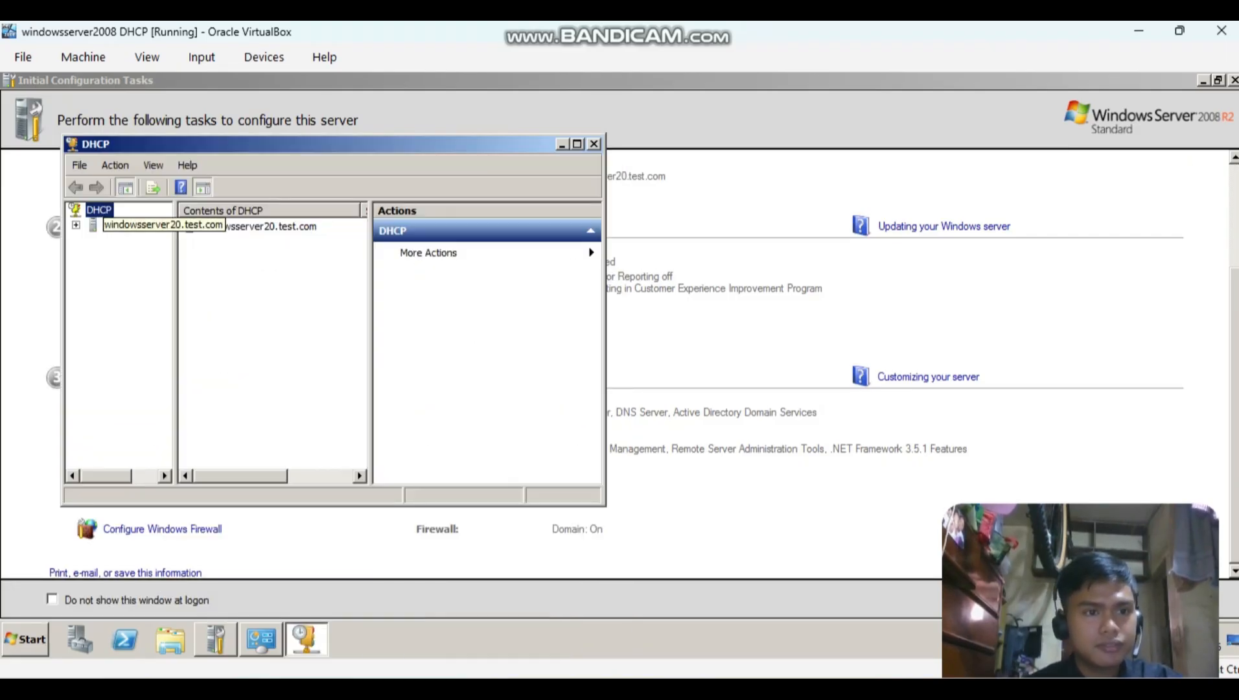
pyautogui.rightClick(136, 224)
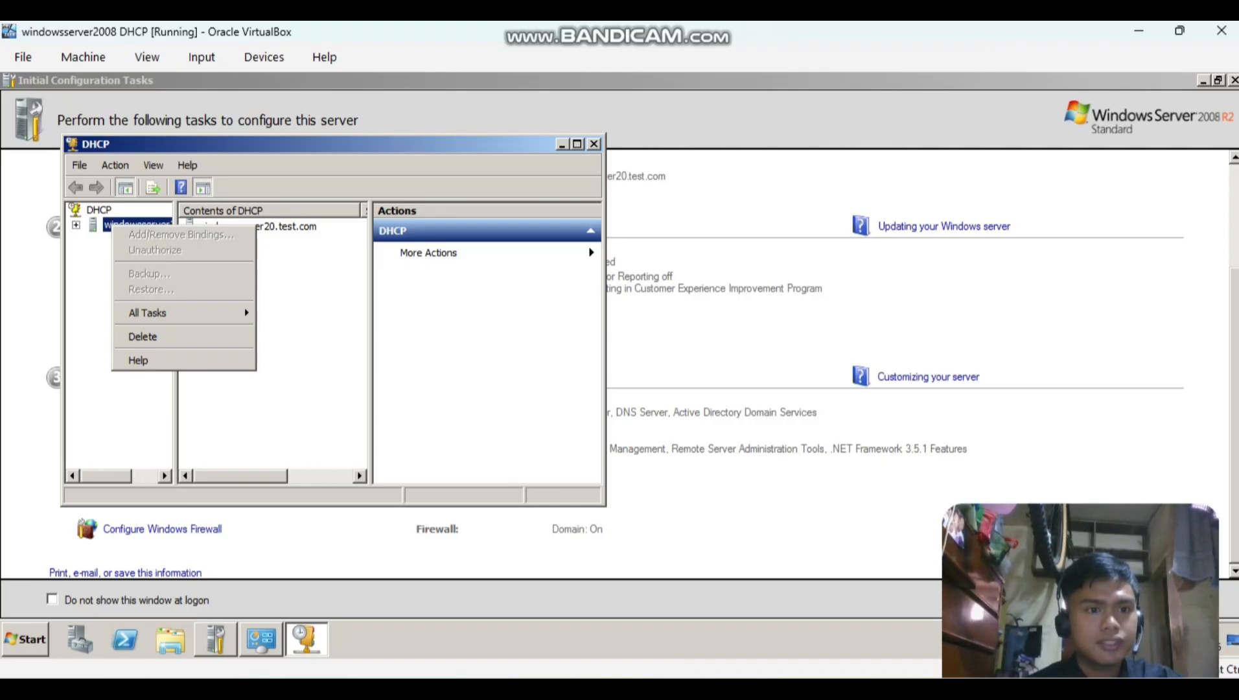
pyautogui.click(120, 222)
pyautogui.doubleClick(124, 224)
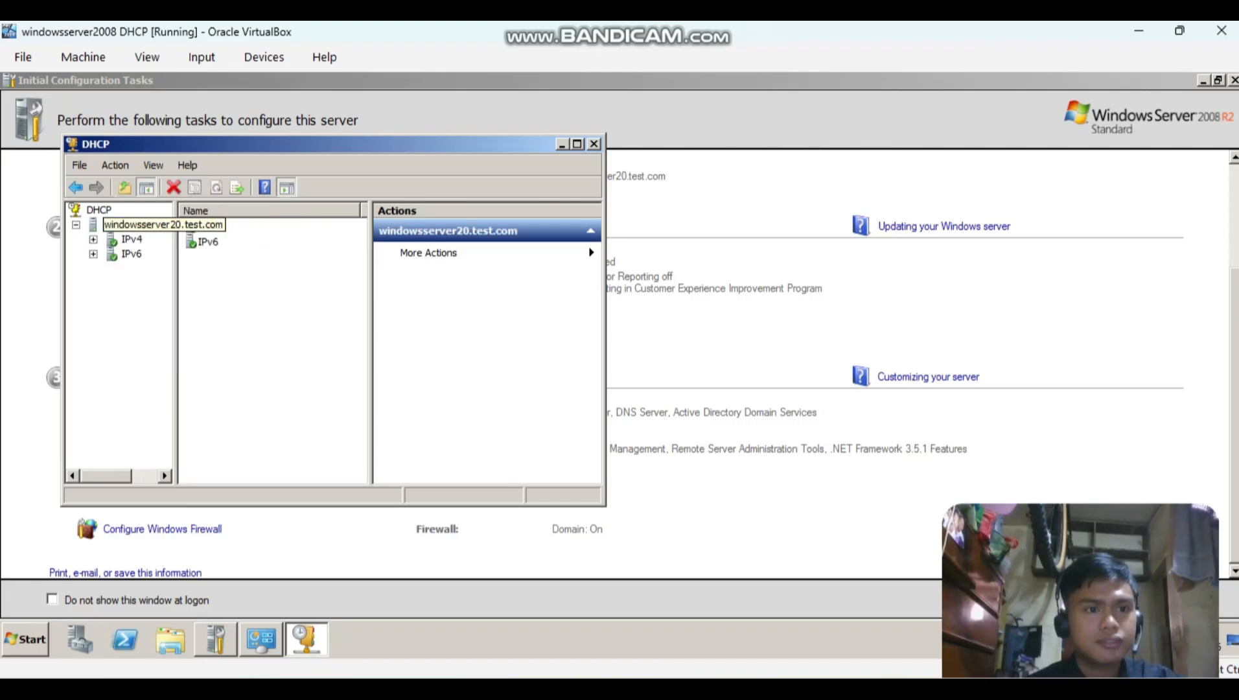
# Check the properties of the windowsserver20.test.com DHCP server, dismiss them and refresh the server node.
pyautogui.rightClick(126, 225)
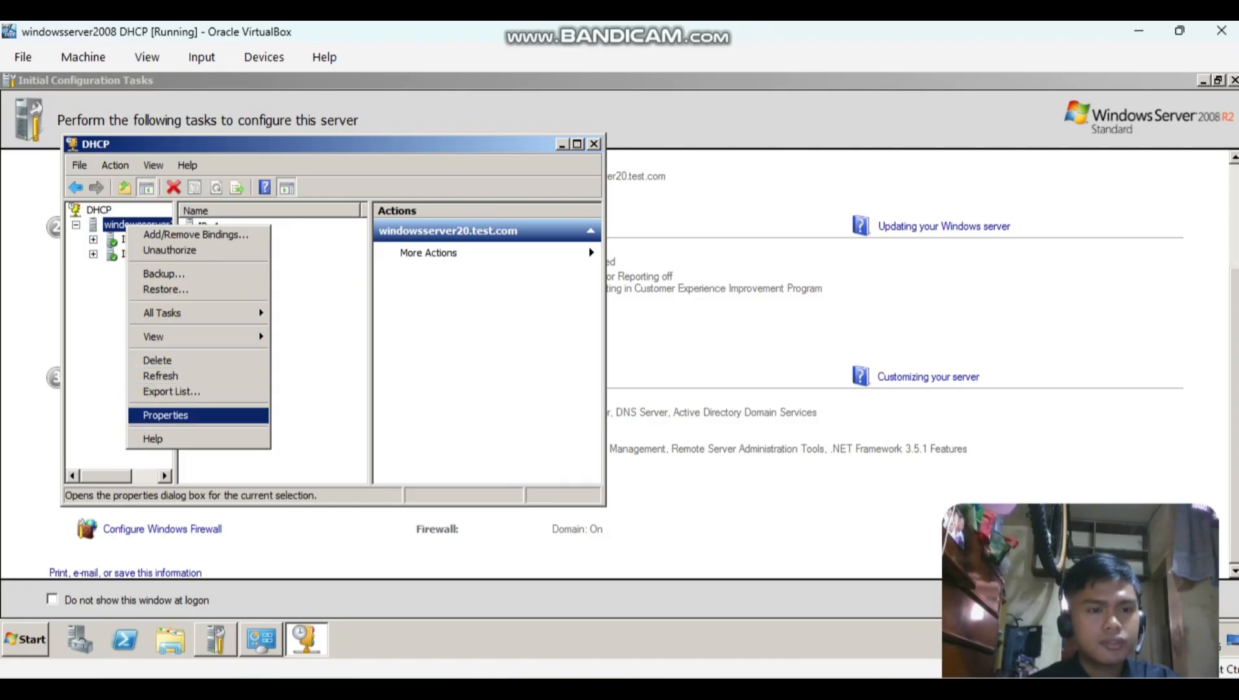
pyautogui.click(165, 416)
pyautogui.click(400, 503)
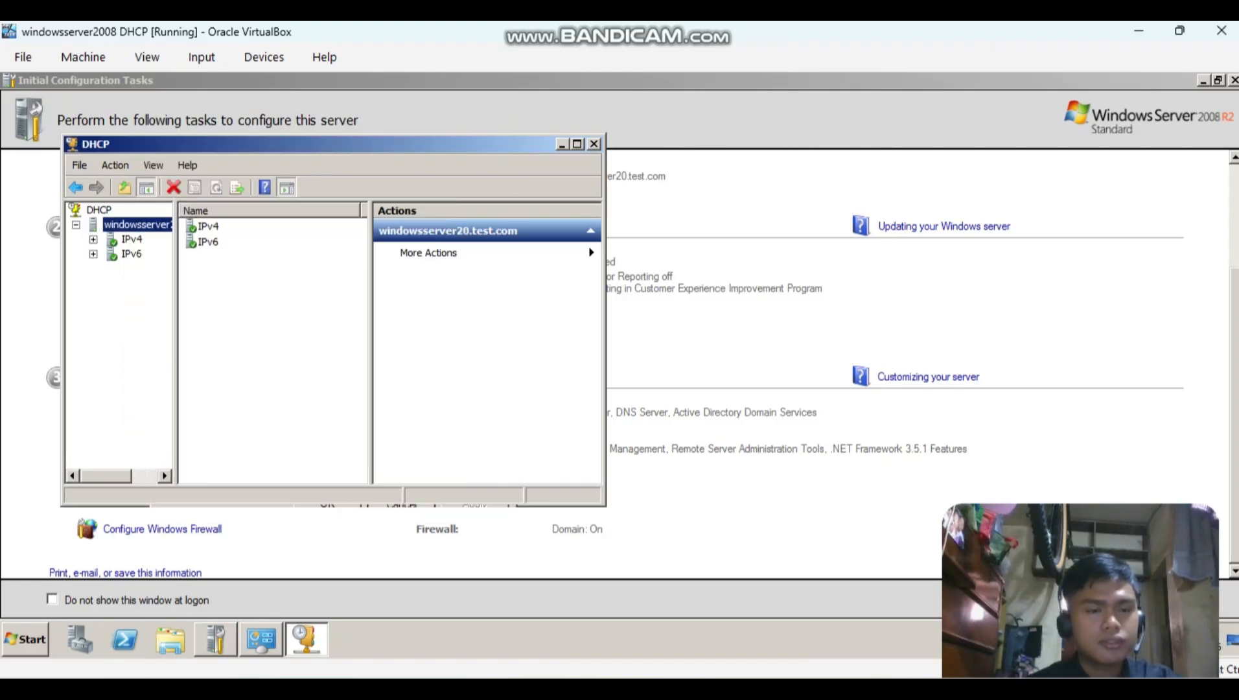
pyautogui.rightClick(144, 224)
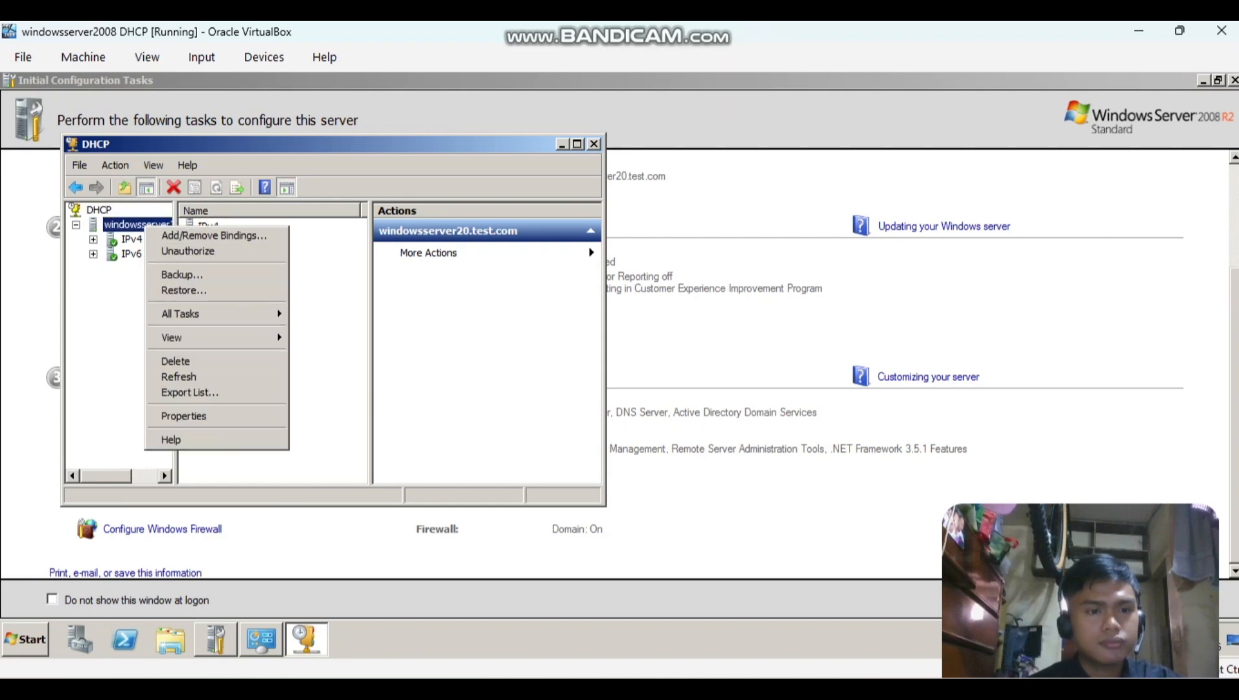
pyautogui.click(179, 377)
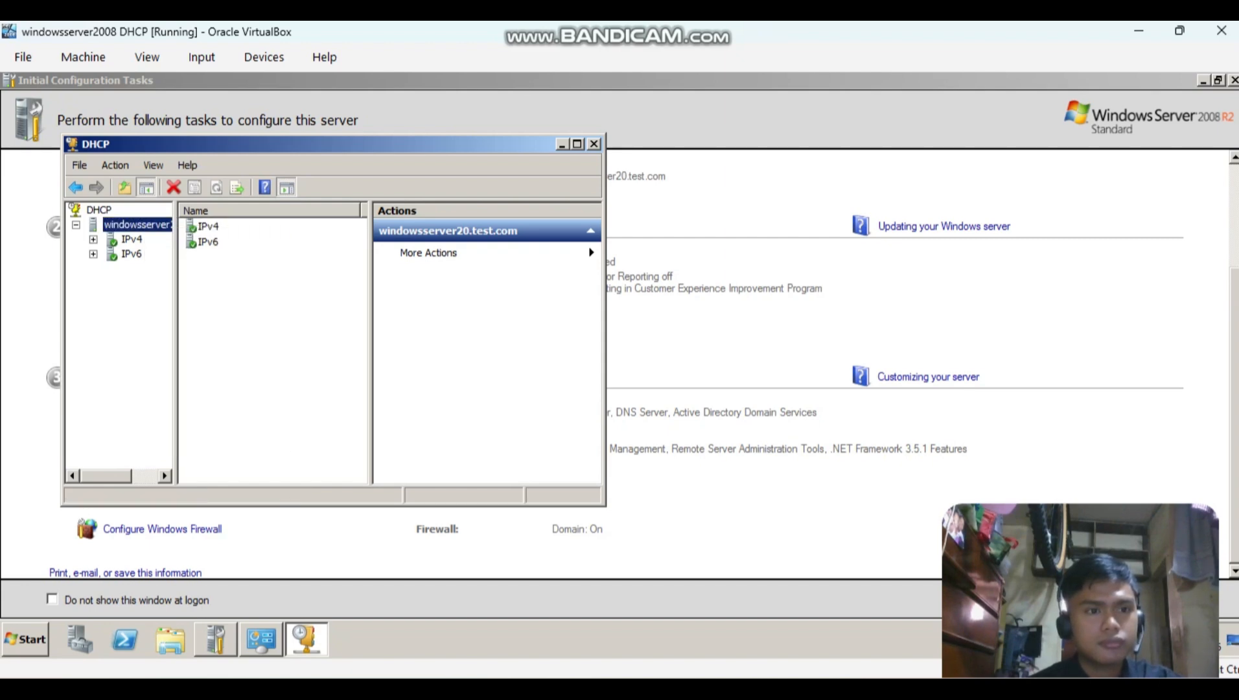
# Start a new scope under the server's IPv4 node and name it Net A, leaving the description empty.
pyautogui.rightClick(130, 242)
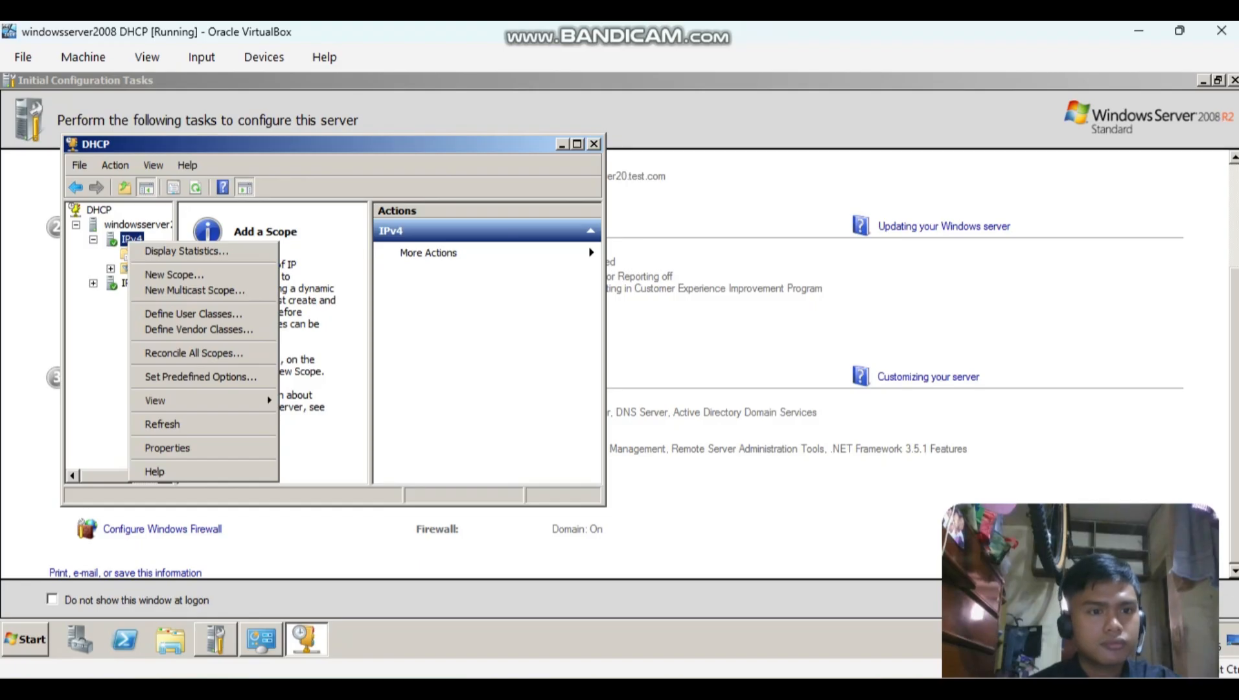
pyautogui.click(173, 275)
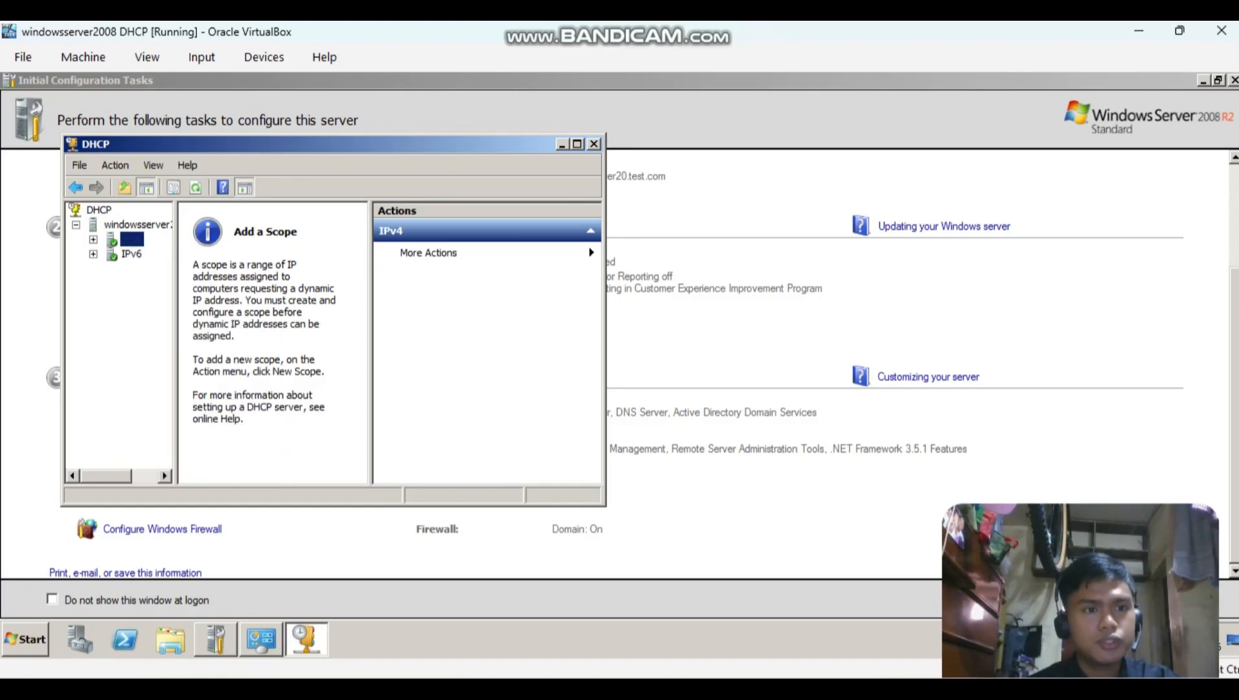
pyautogui.rightClick(132, 239)
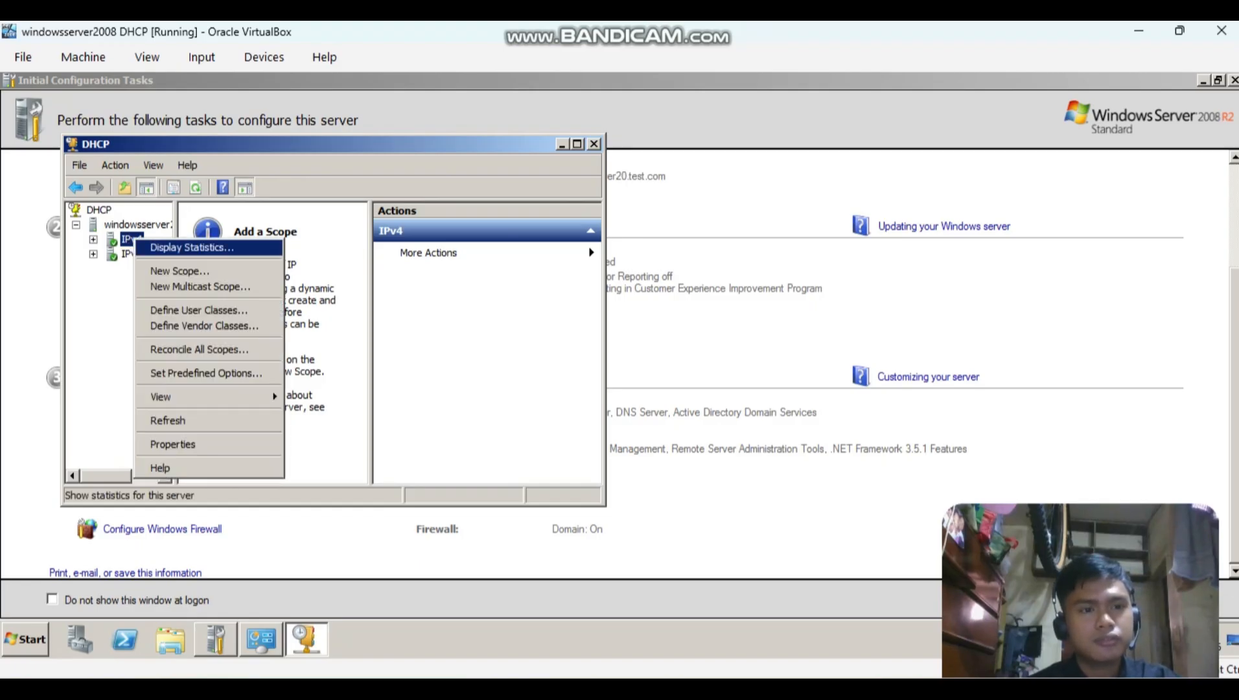
pyautogui.click(180, 272)
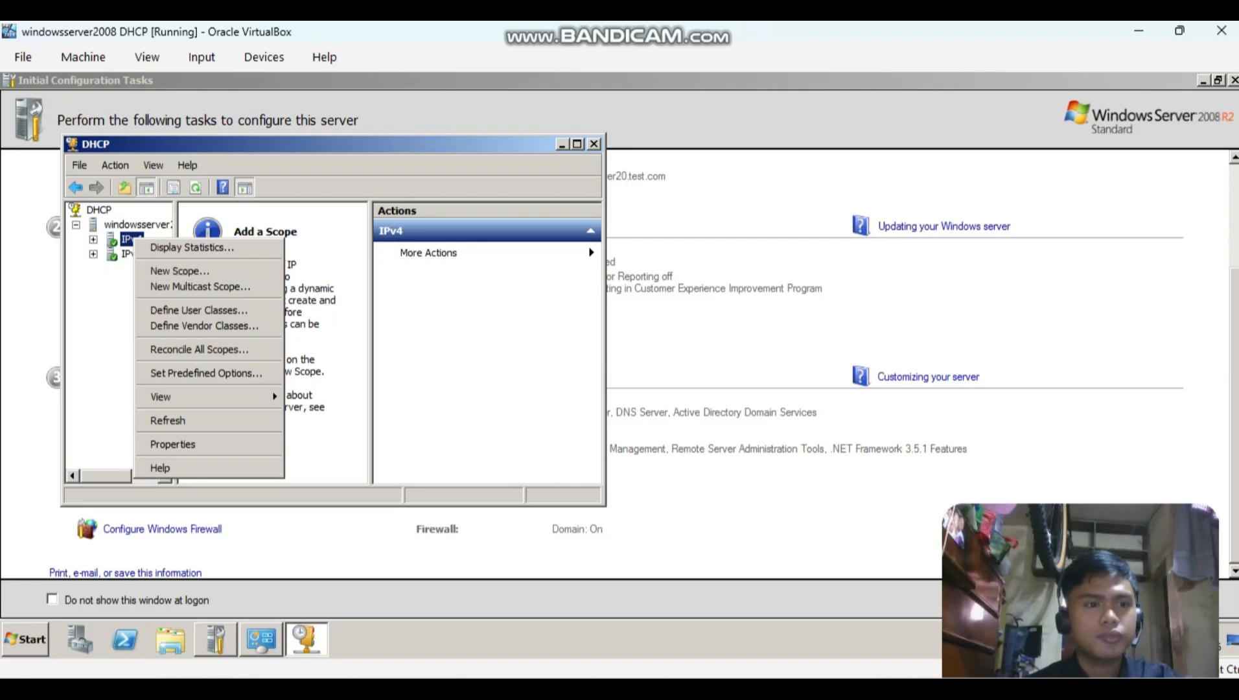
pyautogui.rightClick(132, 238)
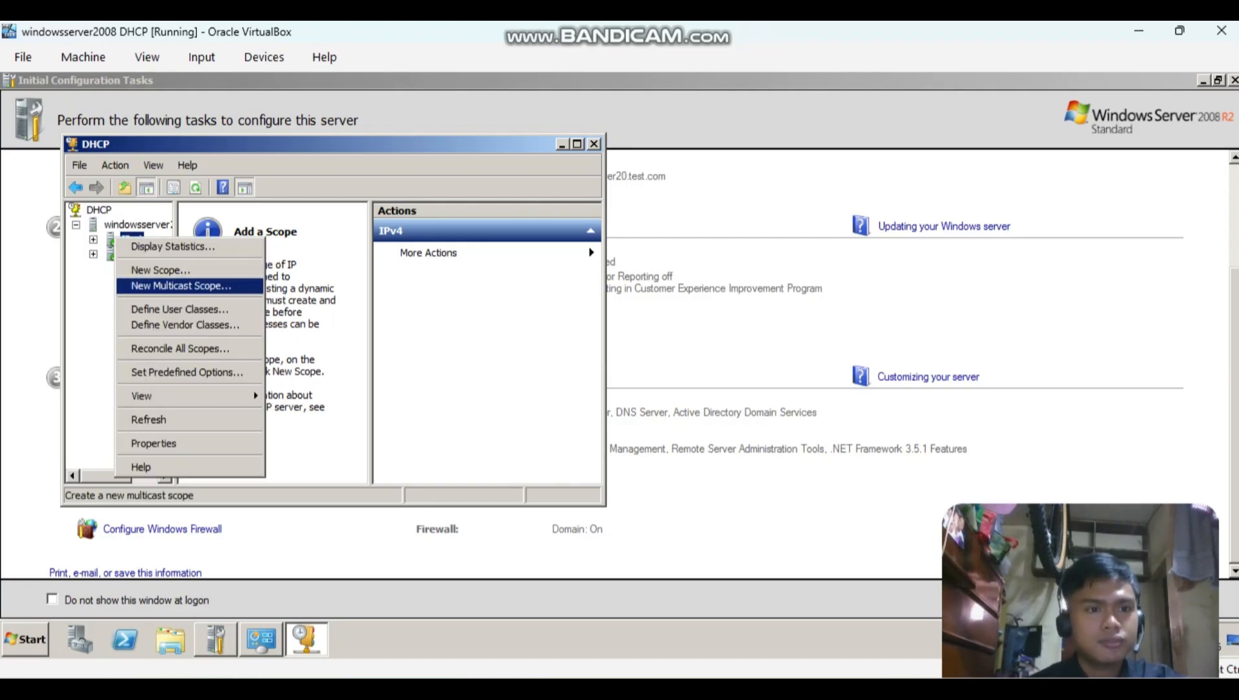
pyautogui.click(175, 267)
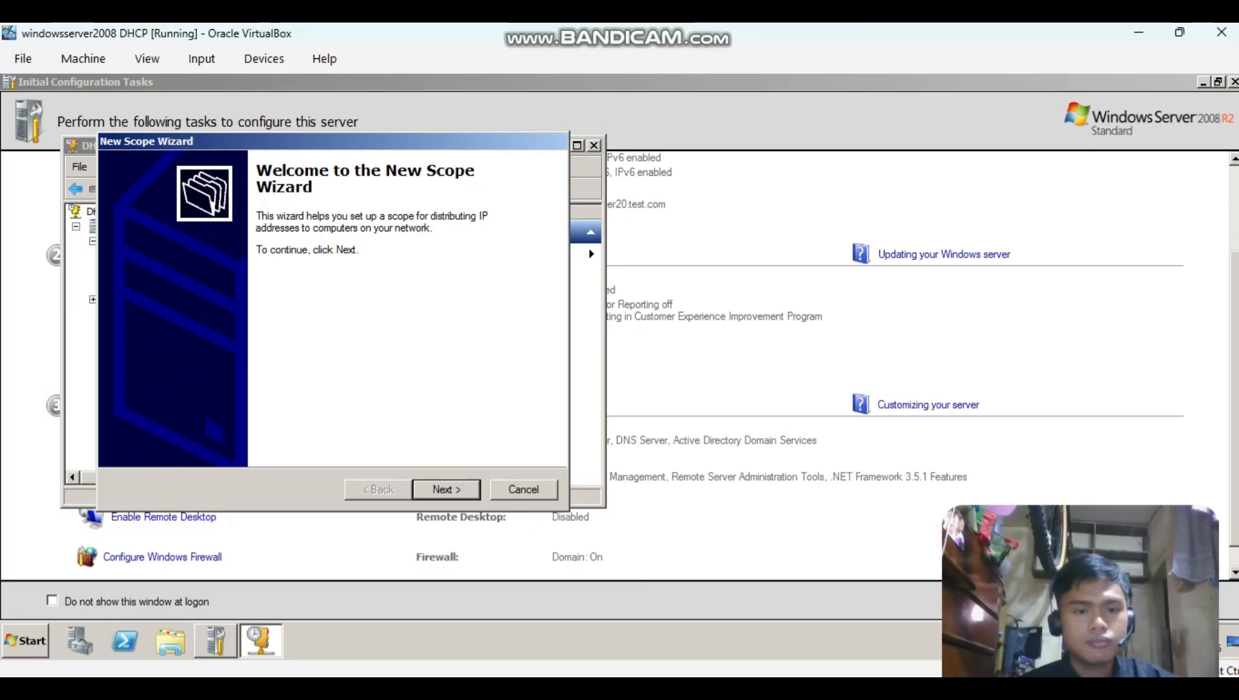
pyautogui.press('Return')
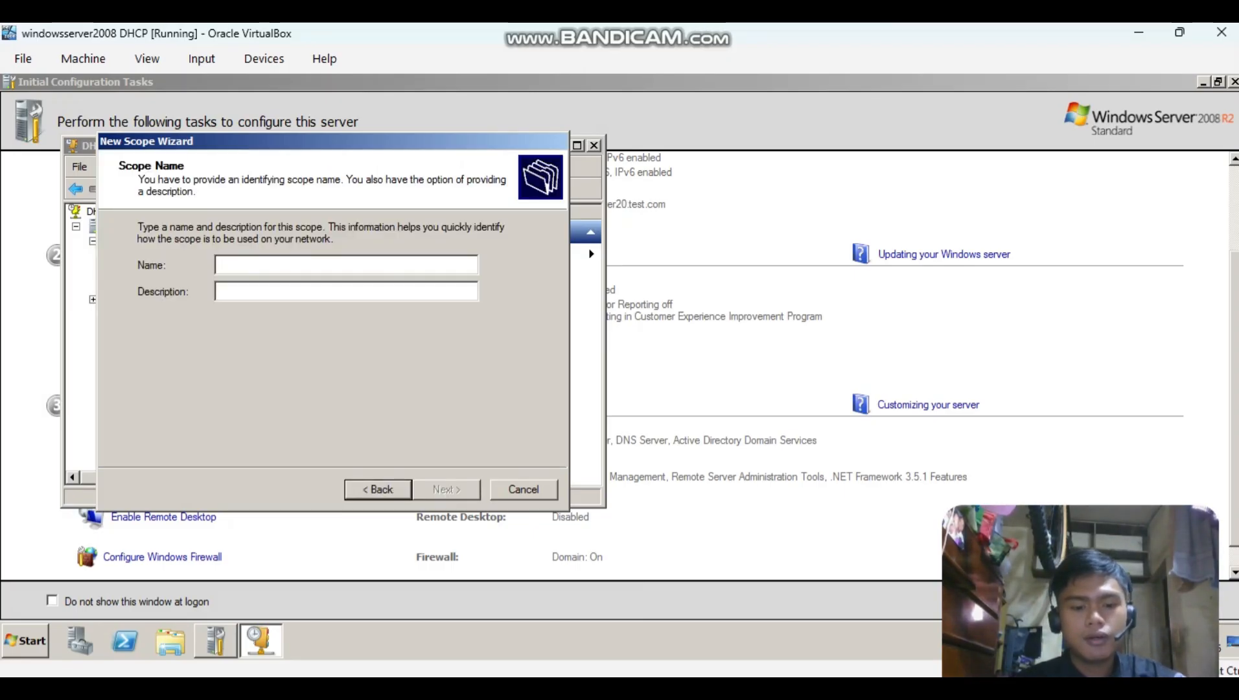
pyautogui.write('Net')
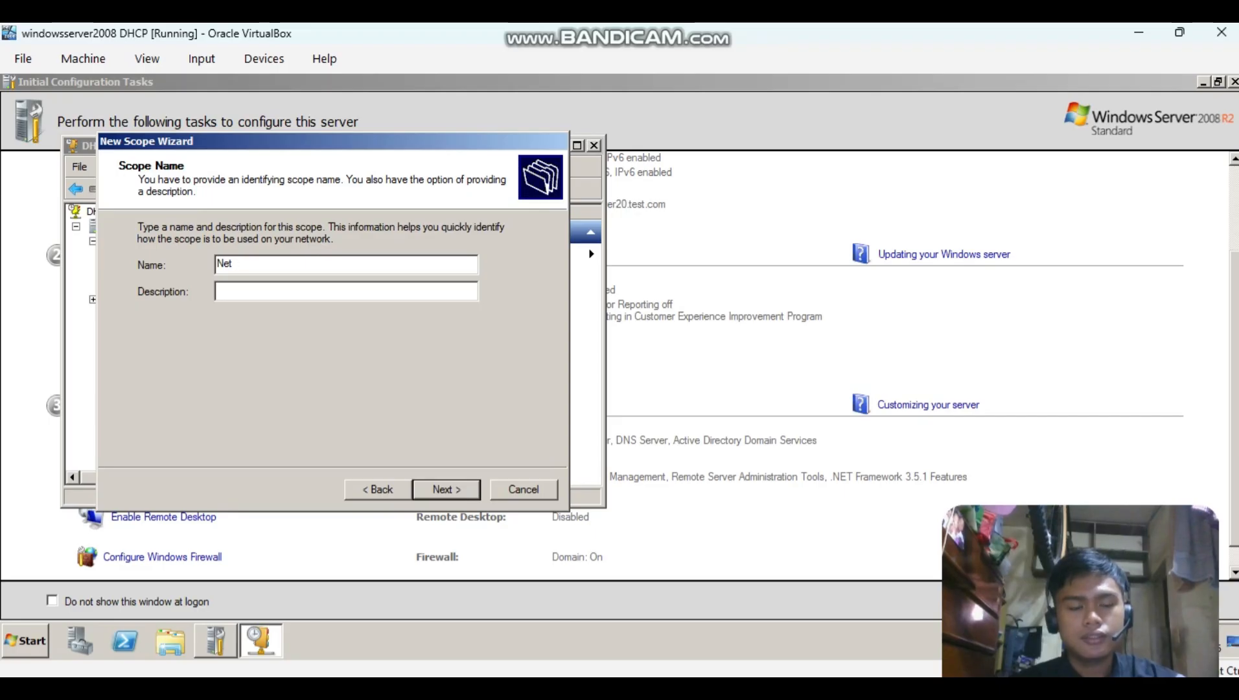
pyautogui.write(' A')
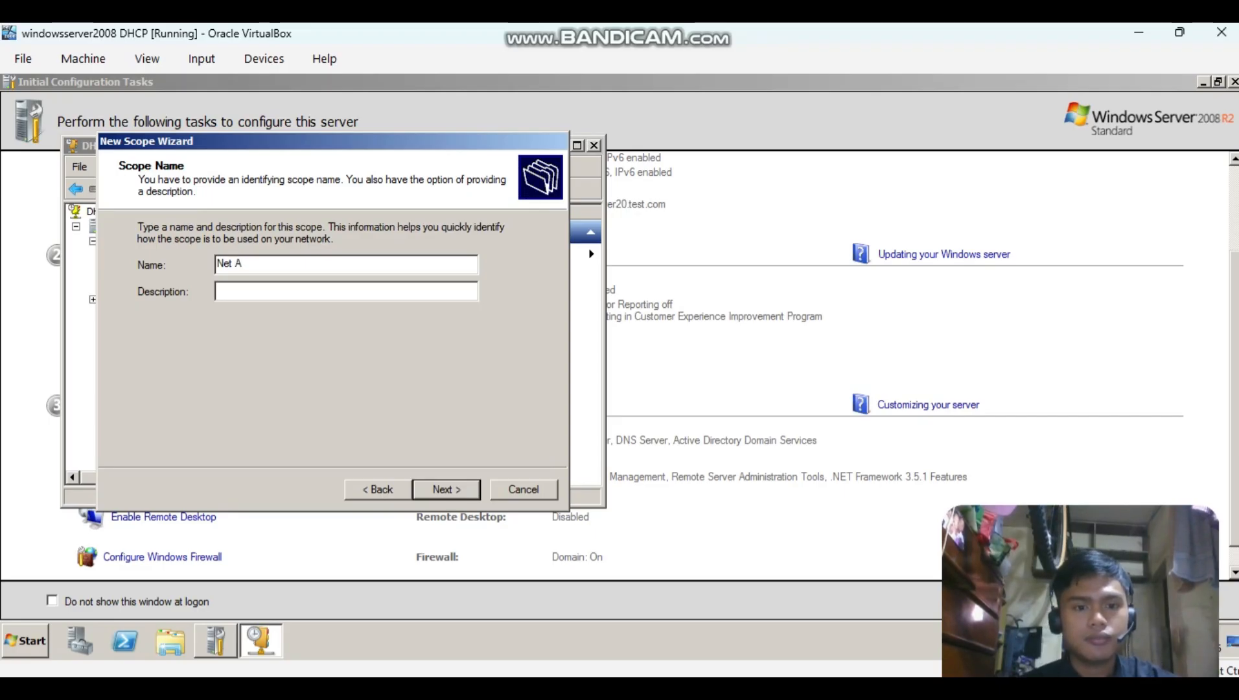
pyautogui.press('Return')
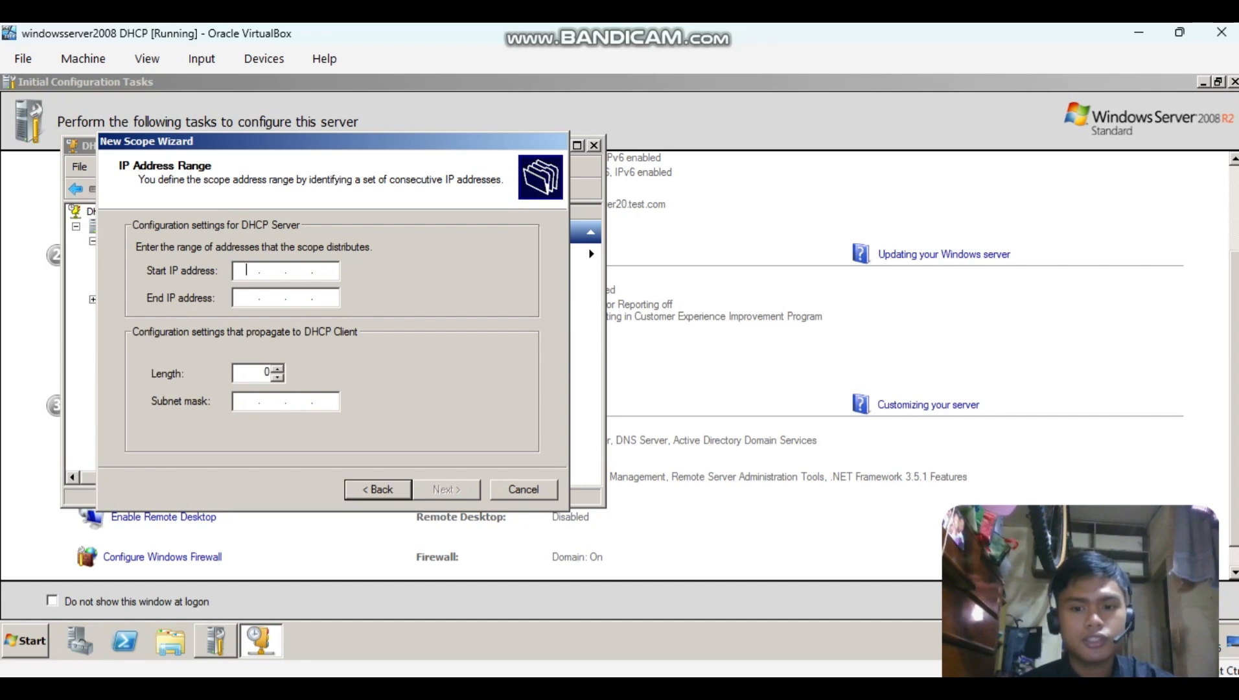
# Consult the Net A values in the Notepad++ notes and set the scope's address range from 10.0.0.1 to 10.0.0.254.
pyautogui.hotkey('alt', 'Tab')
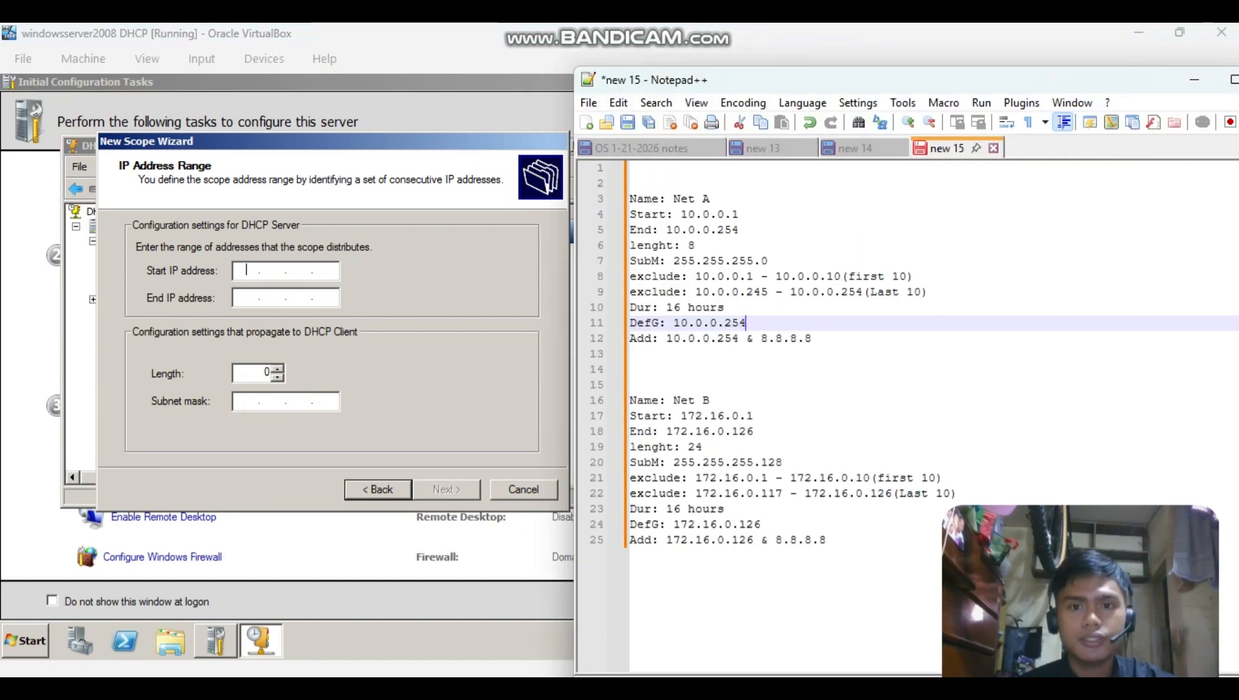
pyautogui.hotkey('alt', 'Tab')
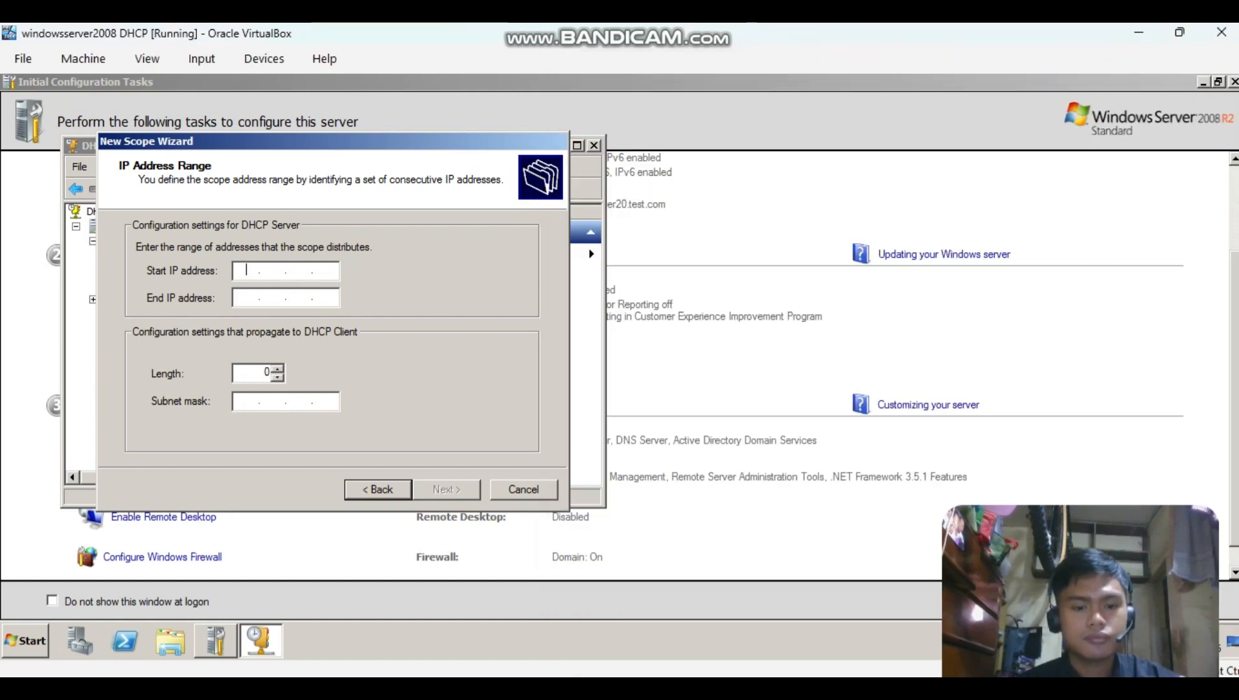
pyautogui.write('10.')
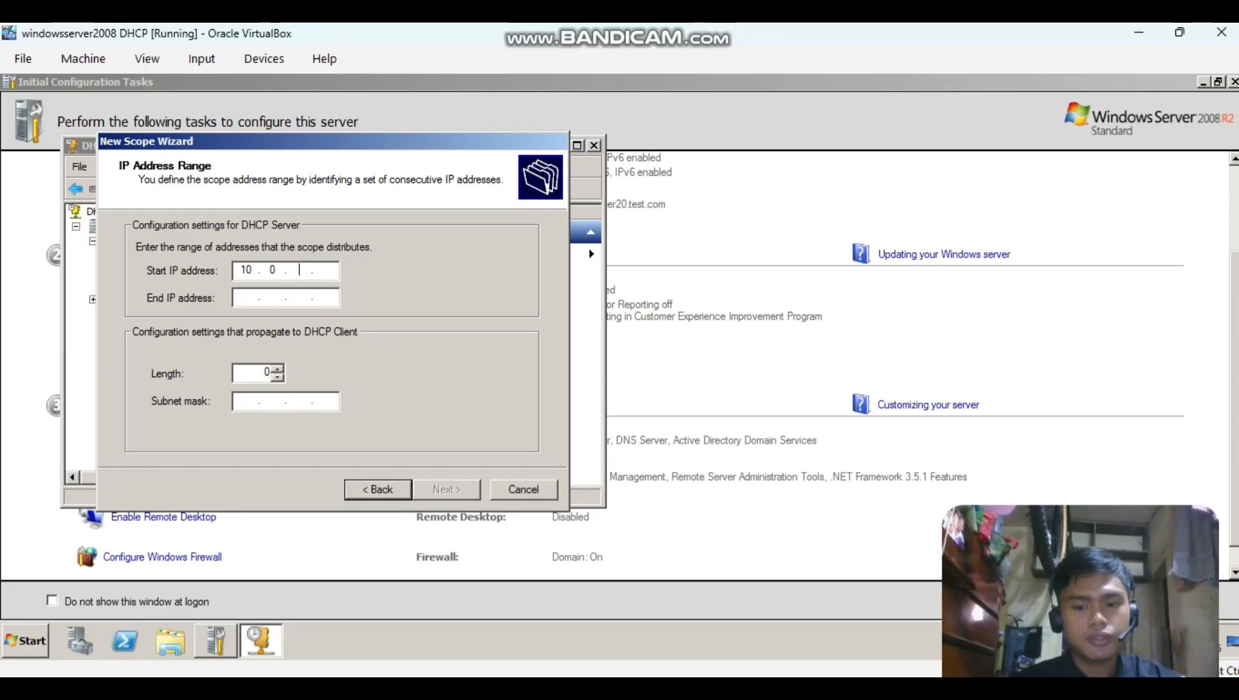
pyautogui.write('0.0.1')
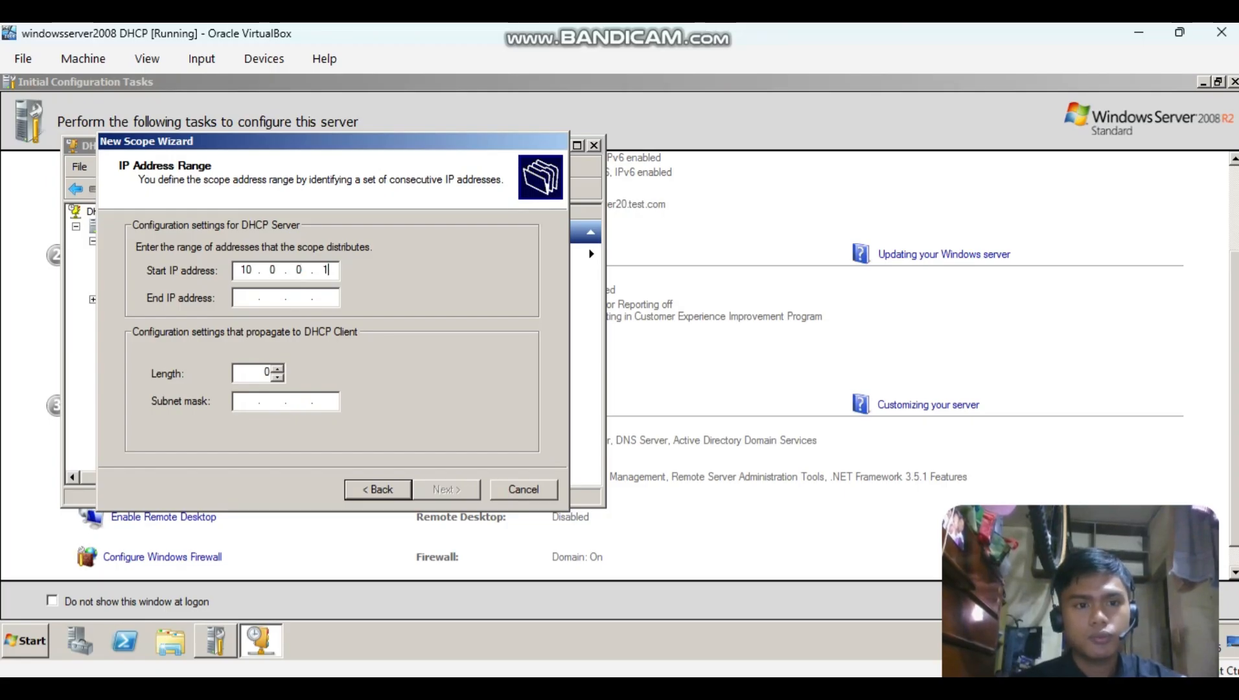
pyautogui.press('Tab')
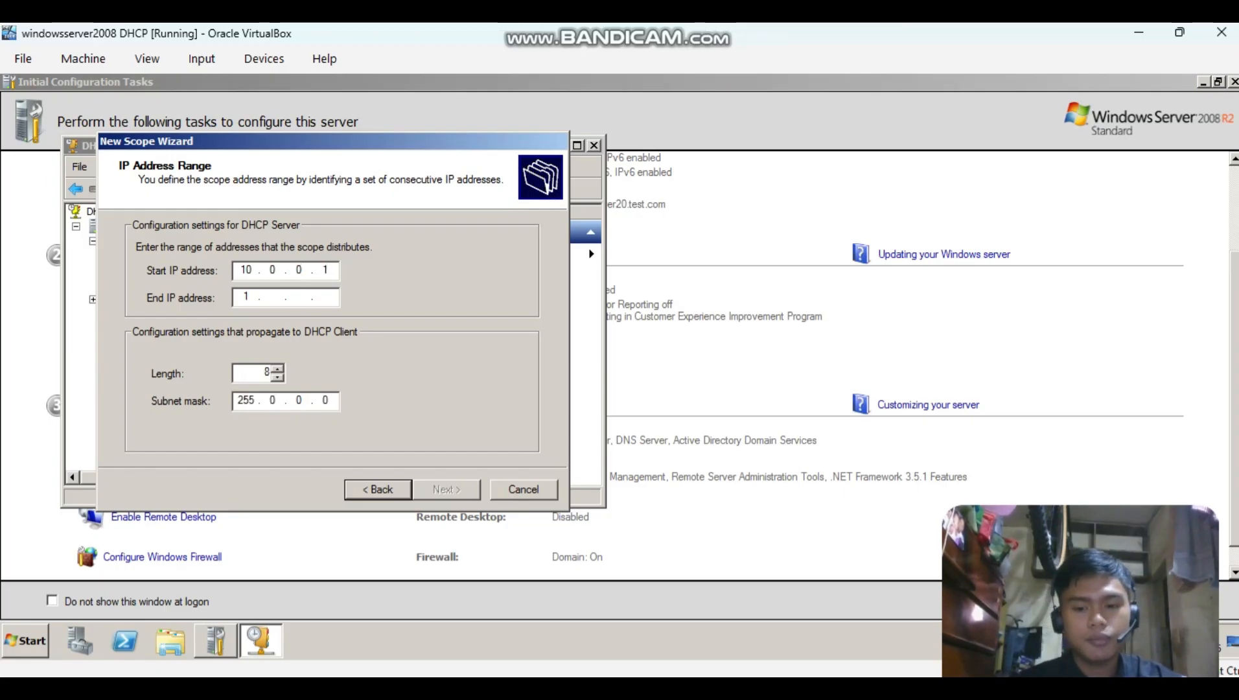
pyautogui.write('10.0.0.254')
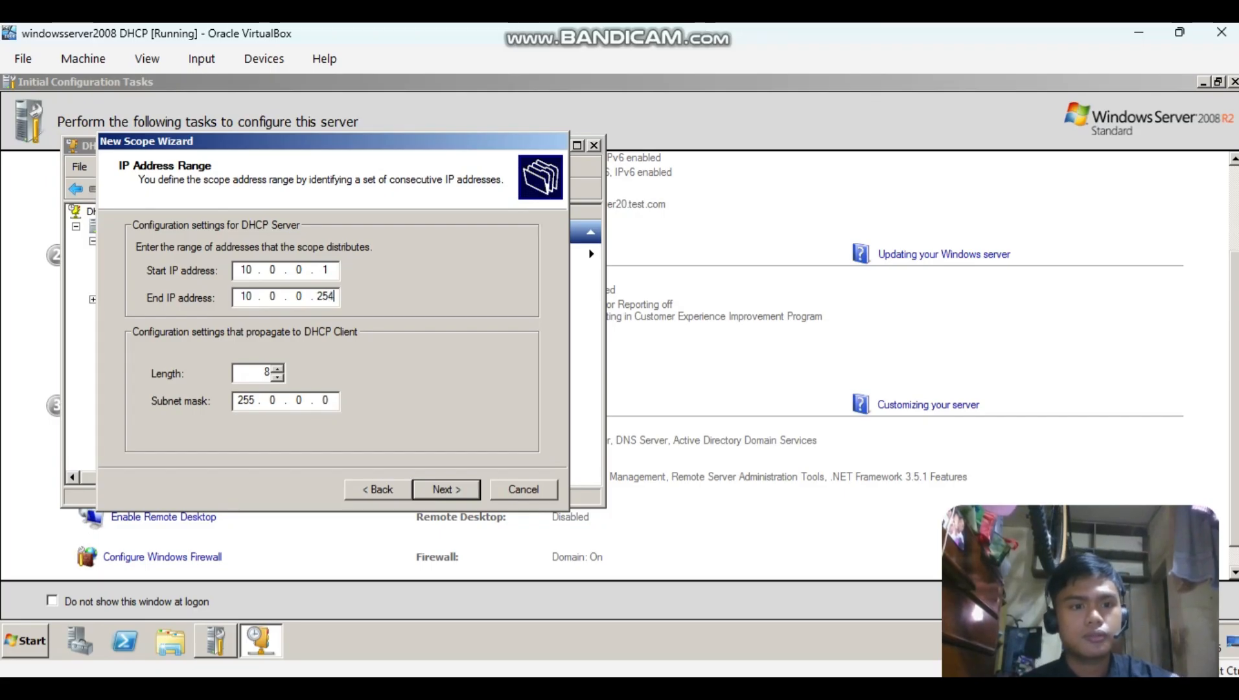
# Set the Net A subnet mask to 255.255.255.0, check it against the notes and continue to the exclusions.
pyautogui.press('BackSpace')
pyautogui.write('255 . ')
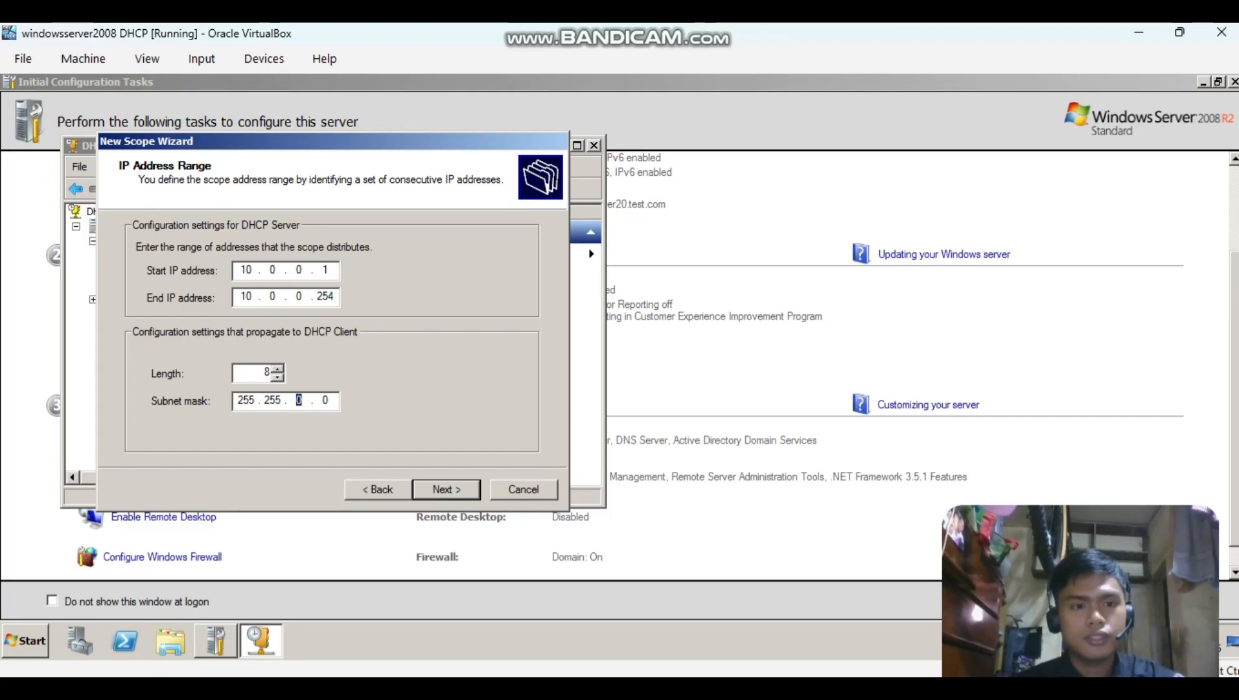
pyautogui.write('255 .')
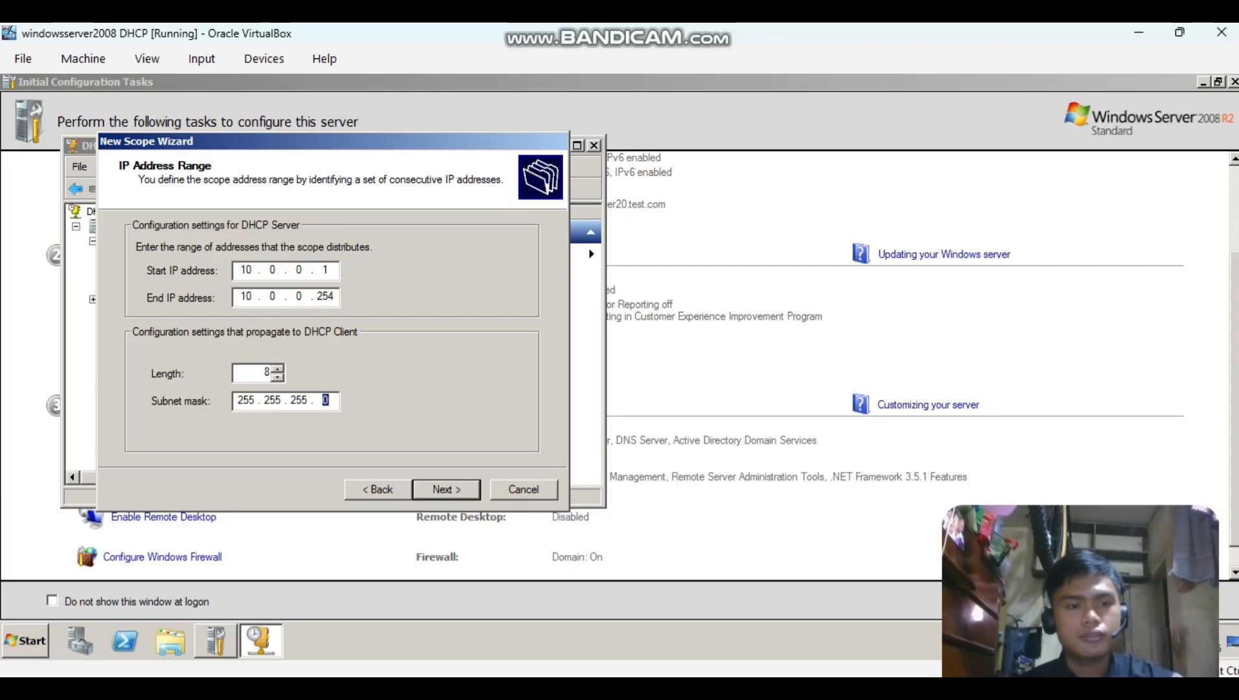
pyautogui.hotkey('alt', 'Tab')
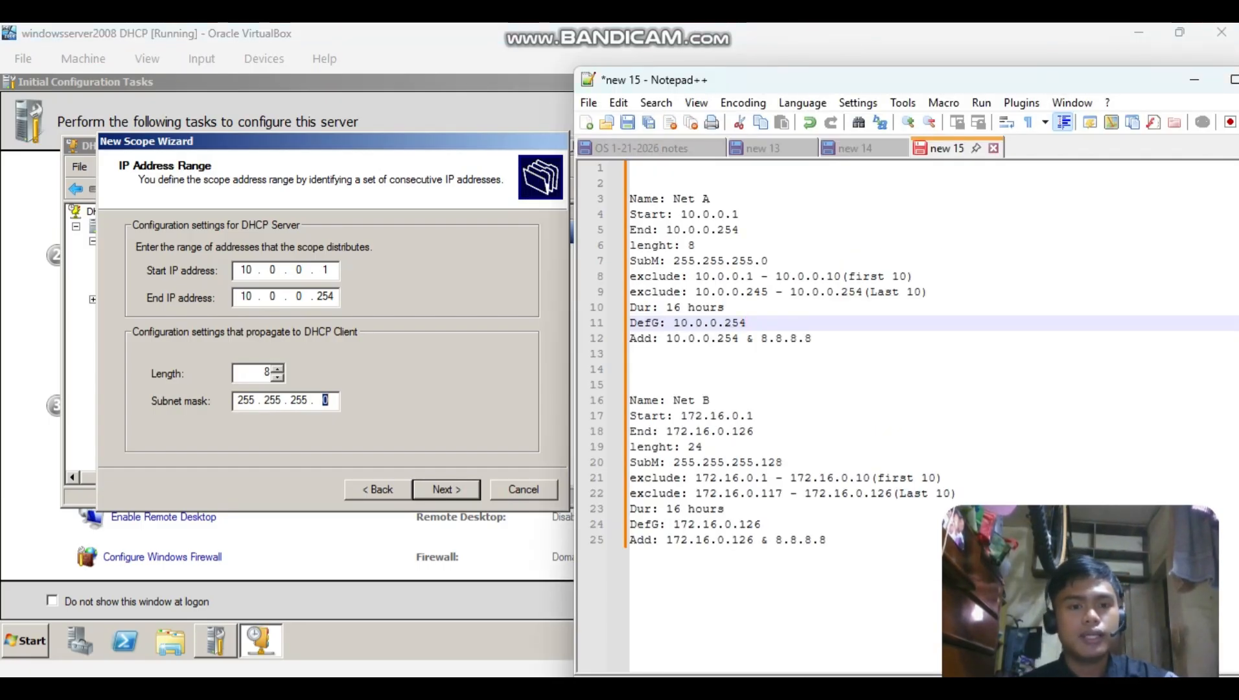
pyautogui.hotkey('alt', 'Tab')
pyautogui.press('Return')
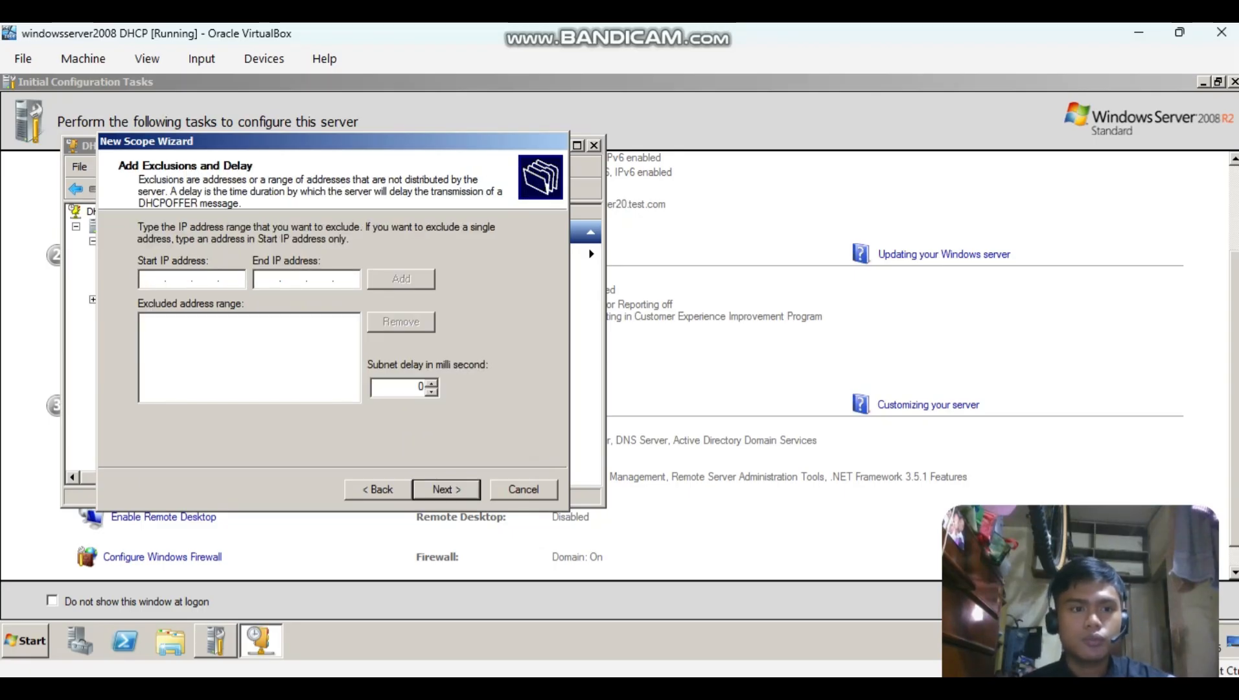
# Exclude the first ten addresses, 10.0.0.1 to 10.0.0.10, from the Net A scope.
pyautogui.write('10.')
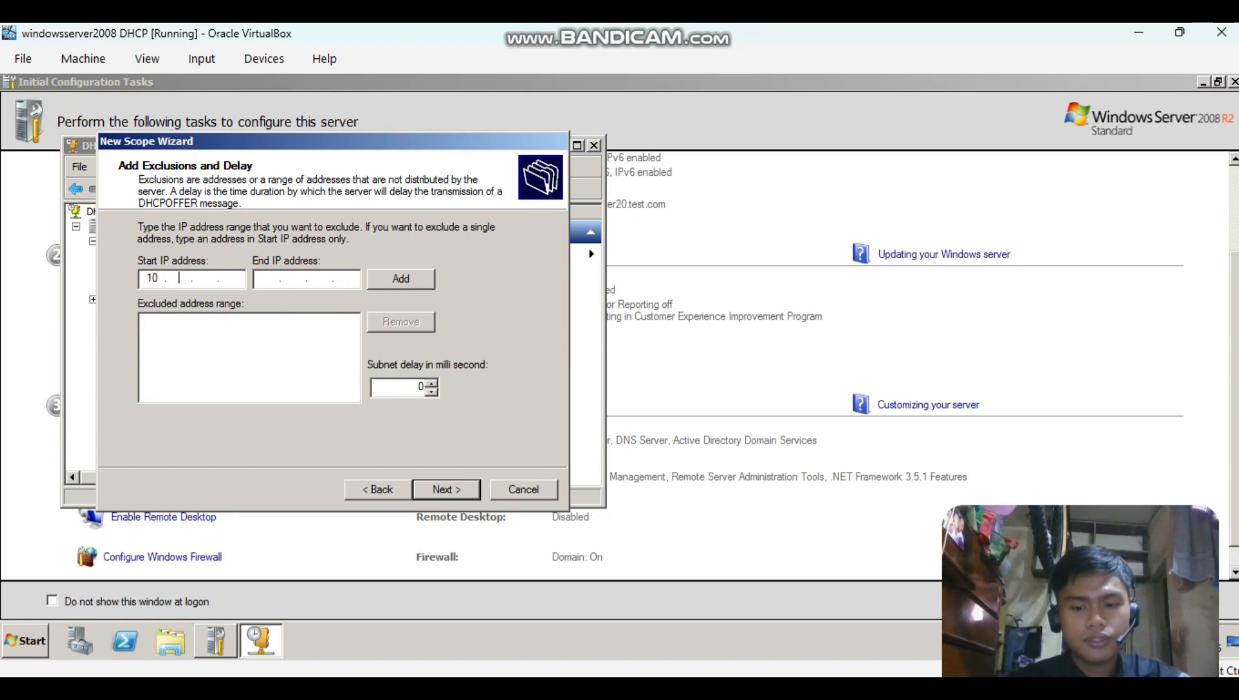
pyautogui.write('0.0')
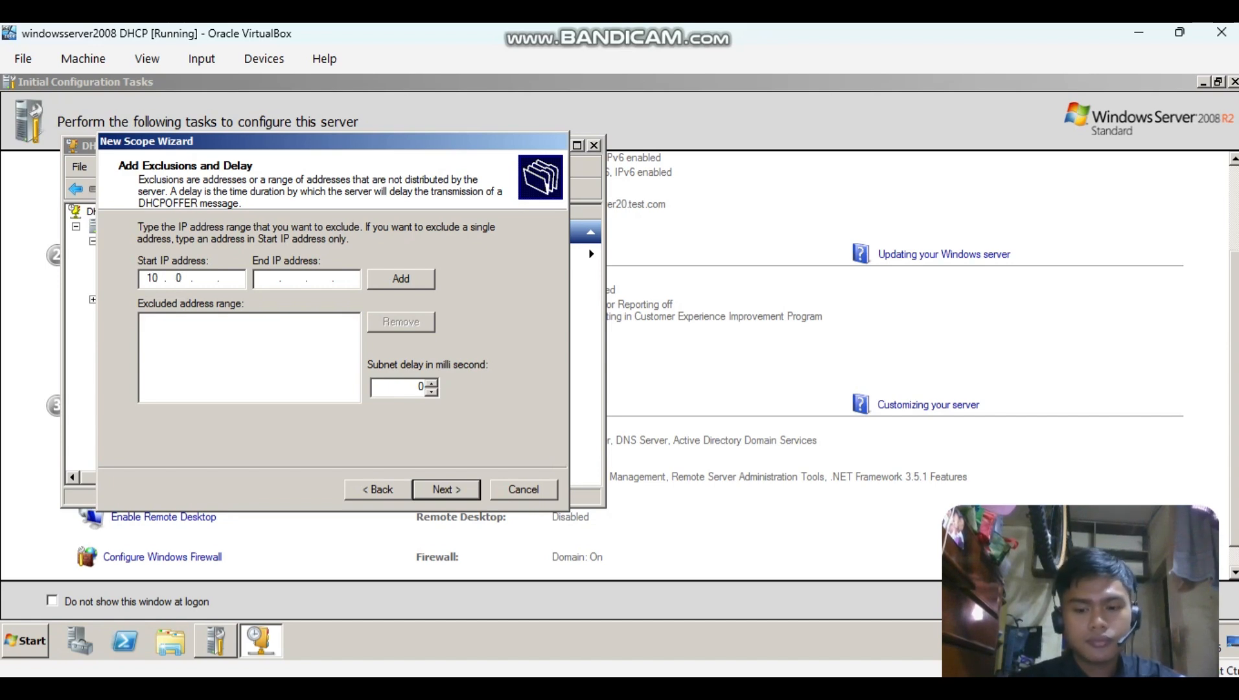
pyautogui.write('.1')
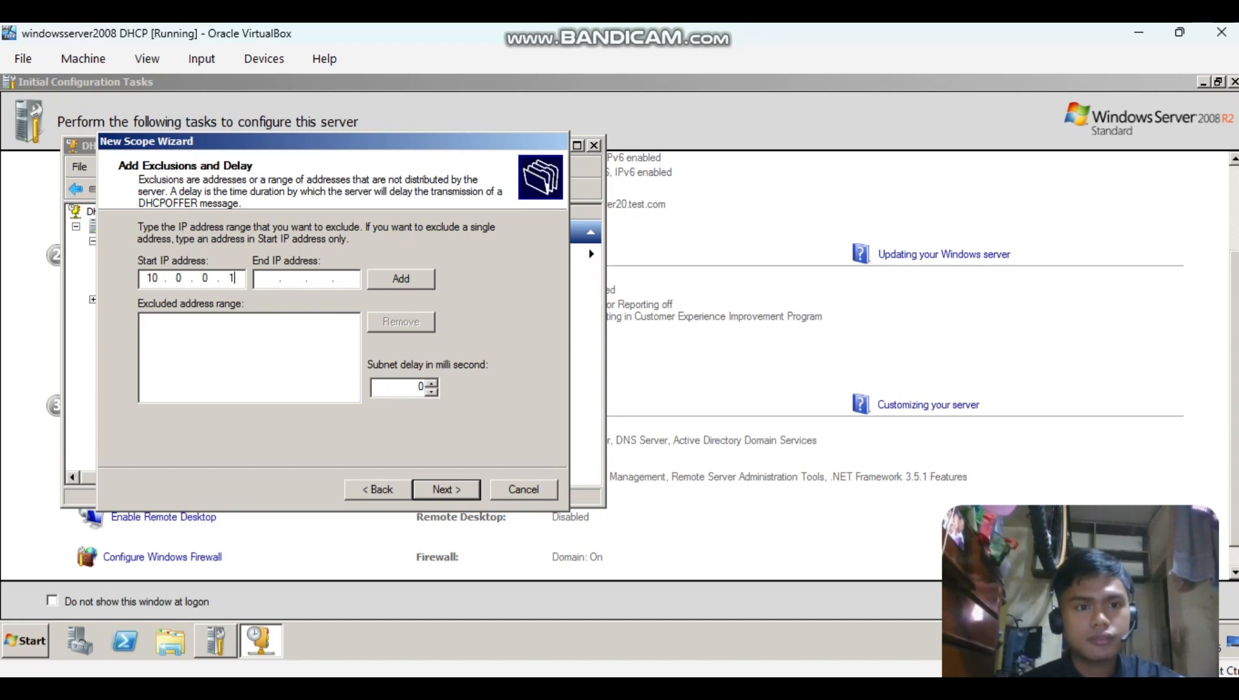
pyautogui.press('Tab')
pyautogui.write('10.0.0')
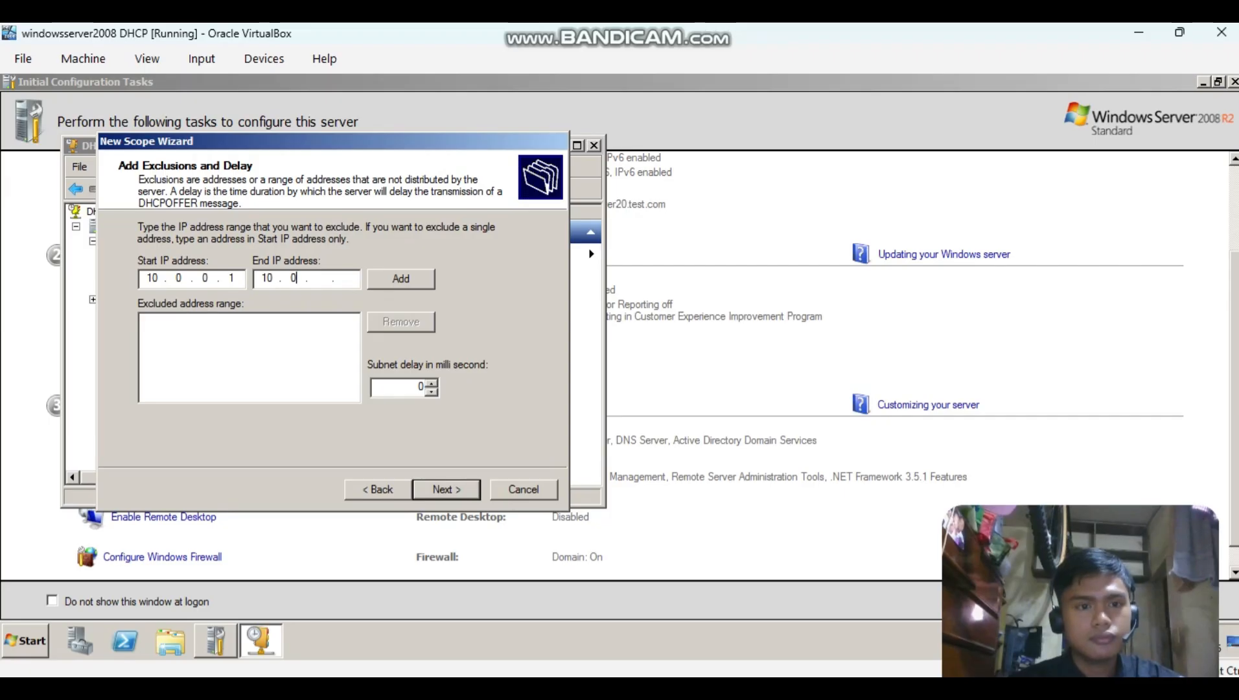
pyautogui.write('.10')
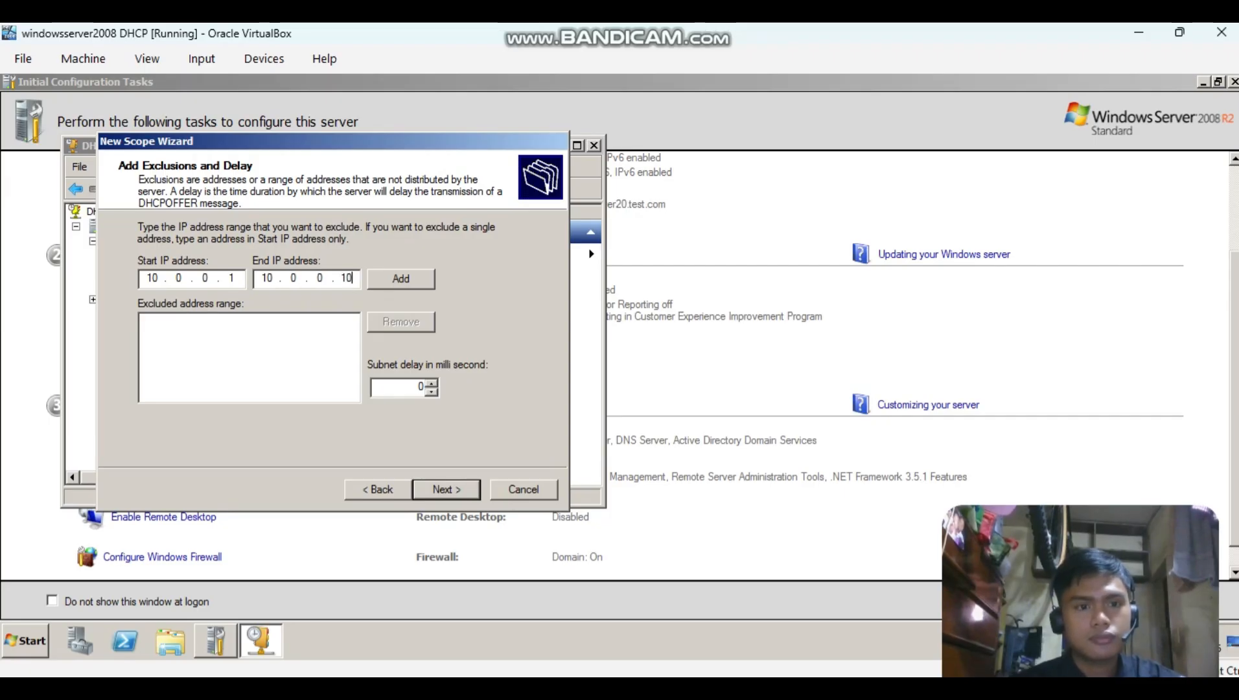
pyautogui.press('Tab')
pyautogui.press('Return')
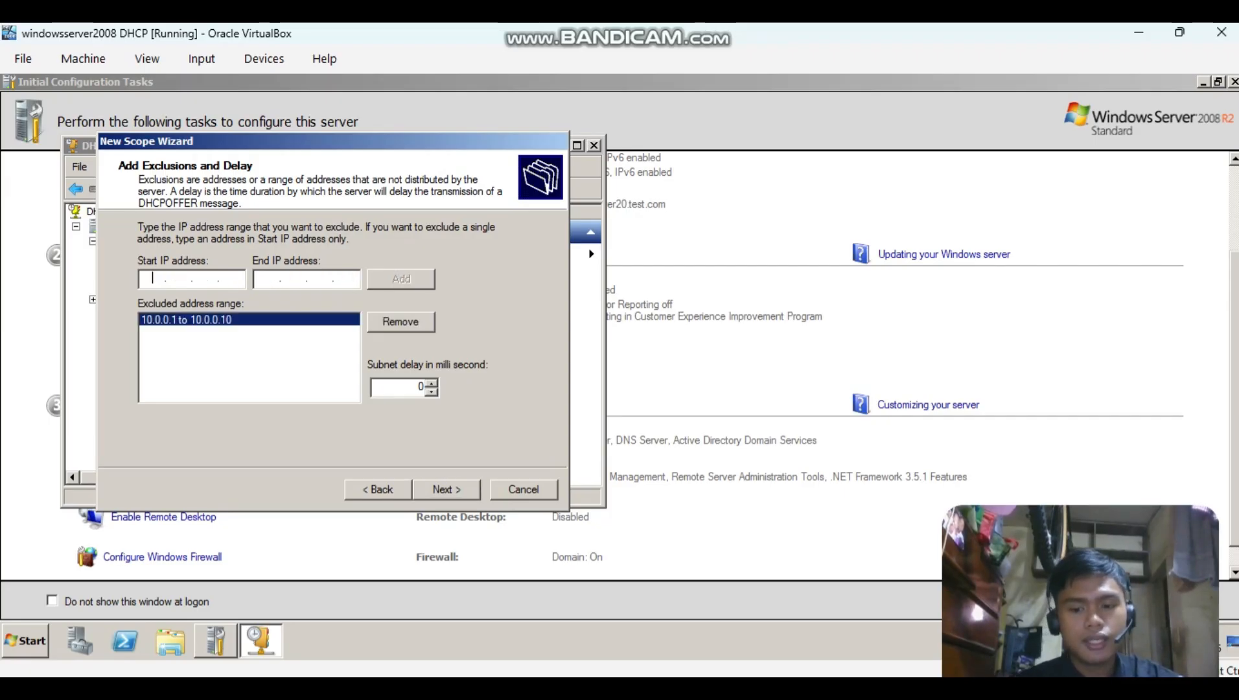
# Exclude the last ten addresses, 10.0.0.245 to 10.0.0.254, from the Net A scope, consulting the notes for the range.
pyautogui.write('10 . 0 . 0')
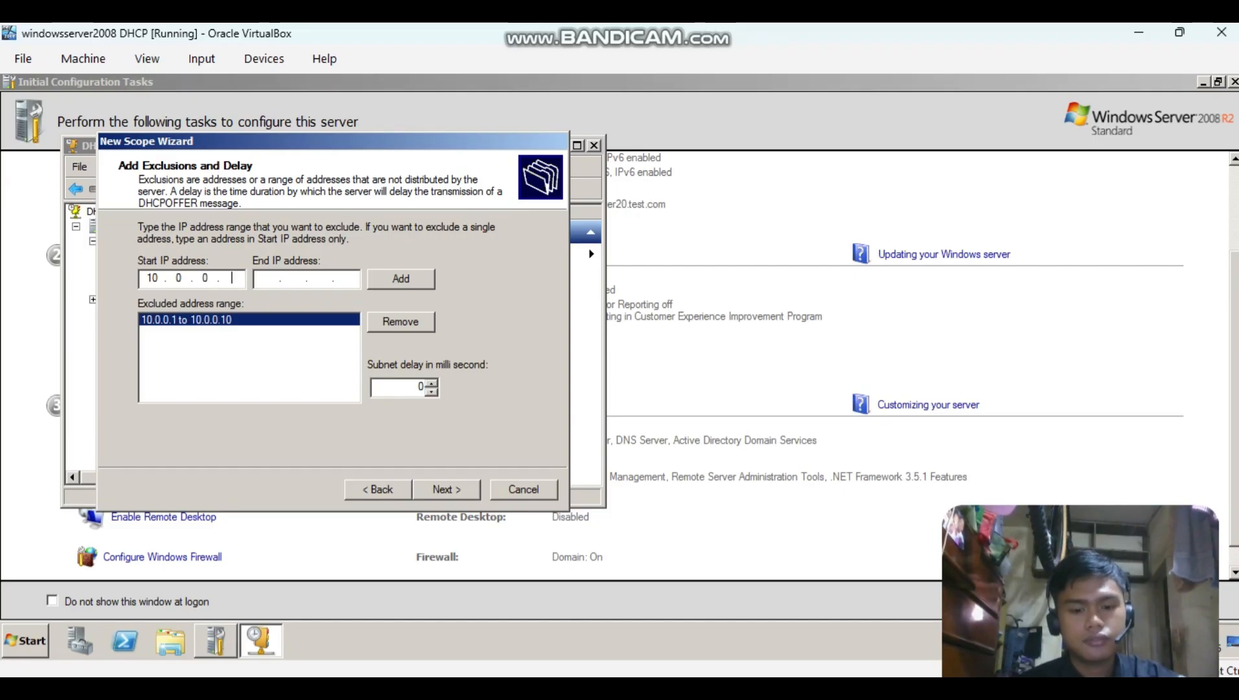
pyautogui.hotkey('alt', 'Tab')
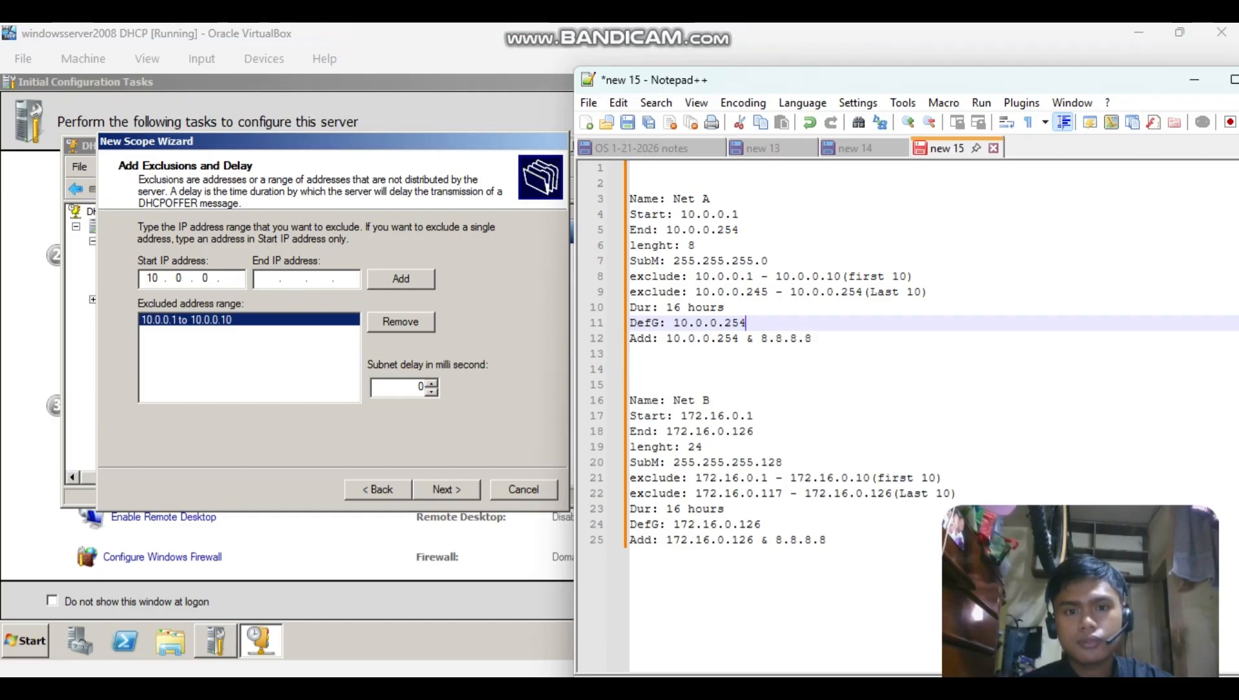
pyautogui.hotkey('alt', 'Tab')
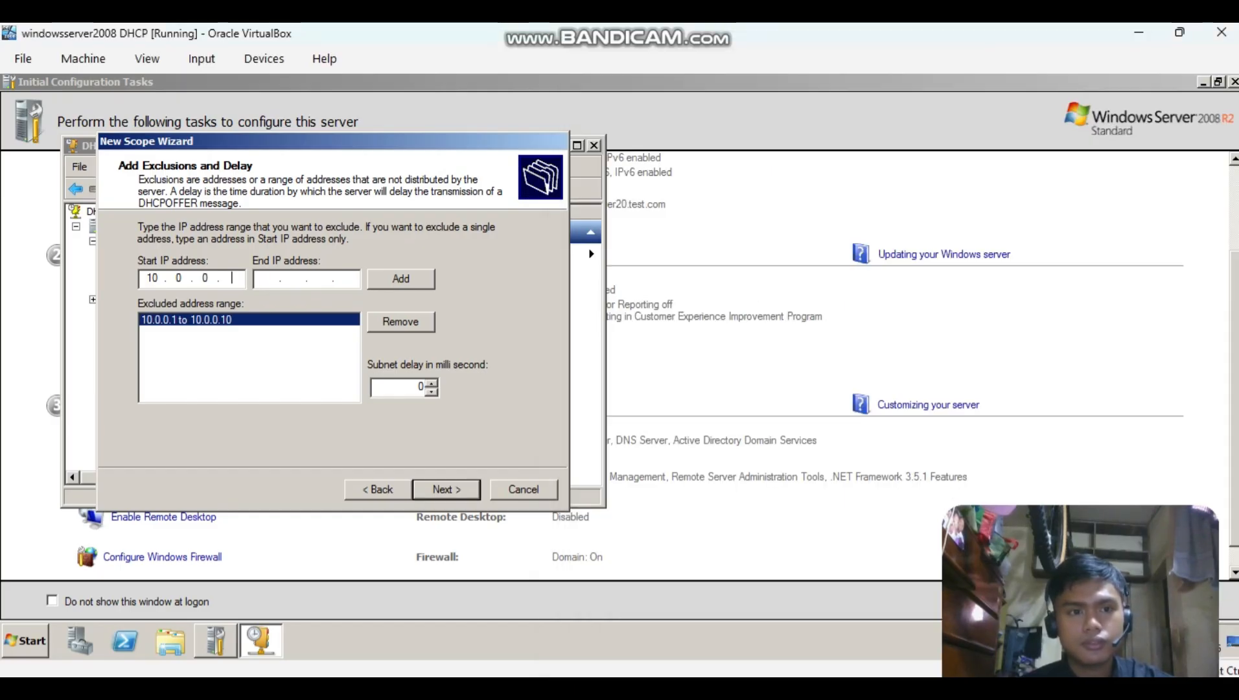
pyautogui.write('225')
pyautogui.press('BackSpace')
pyautogui.press('BackSpace')
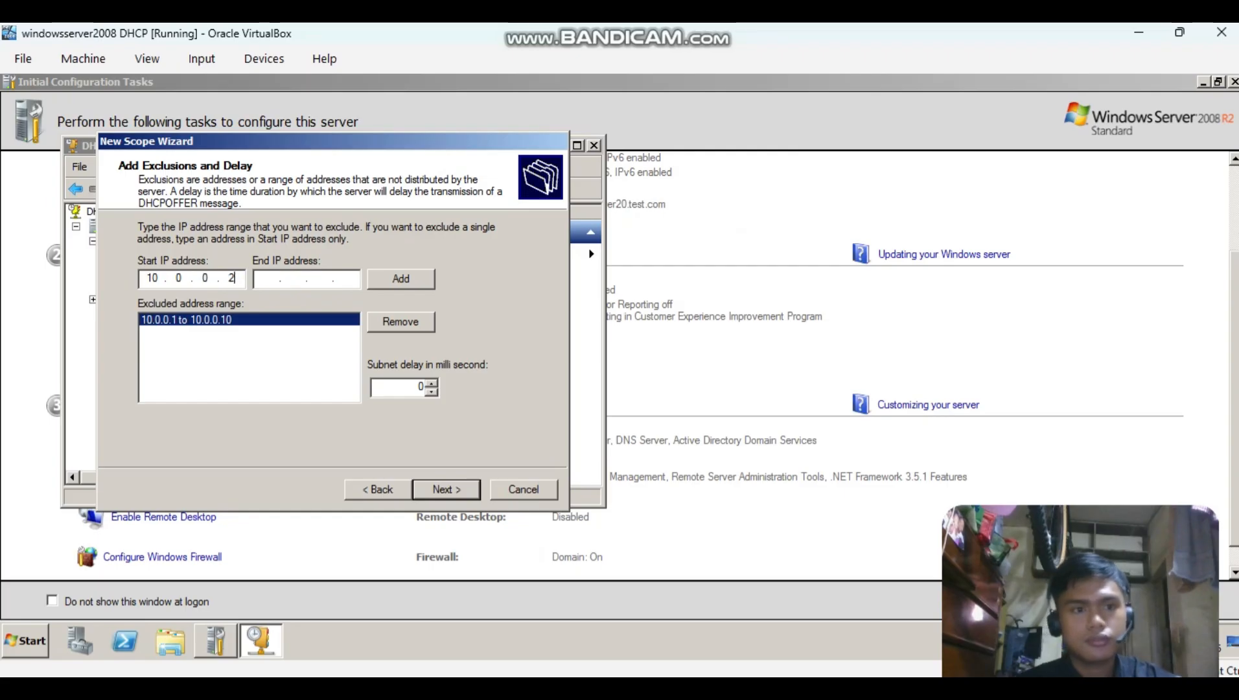
pyautogui.write('45')
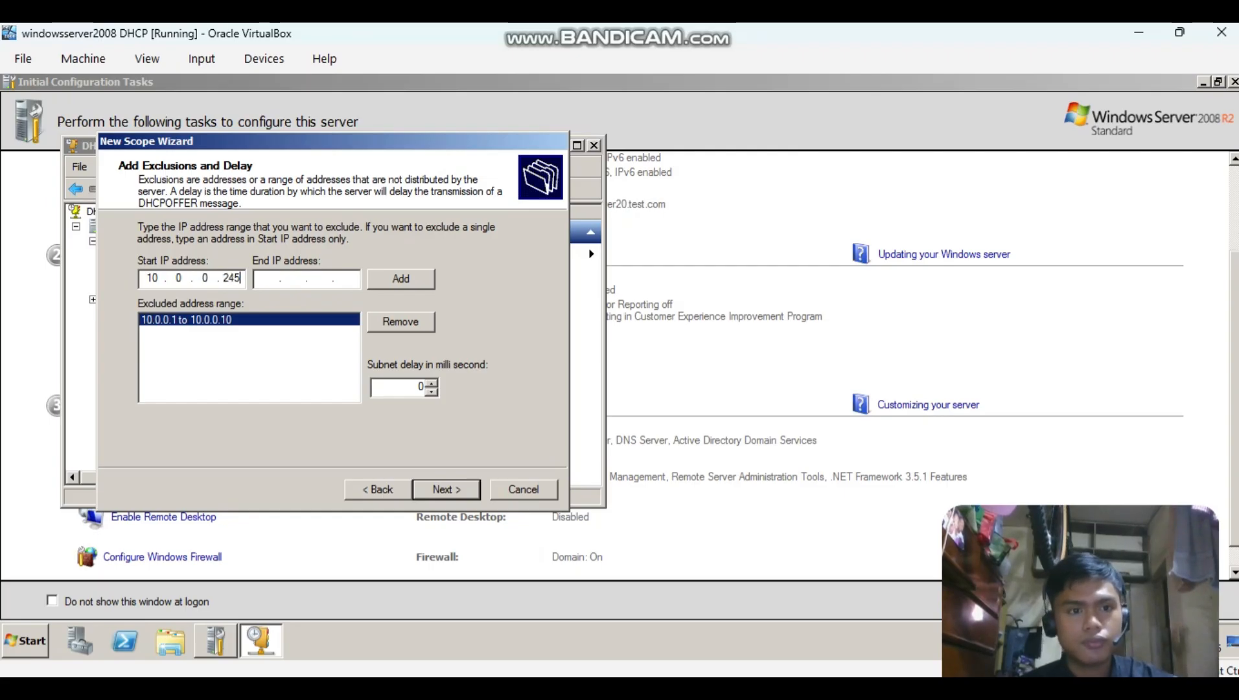
pyautogui.press('Tab')
pyautogui.write('10.0')
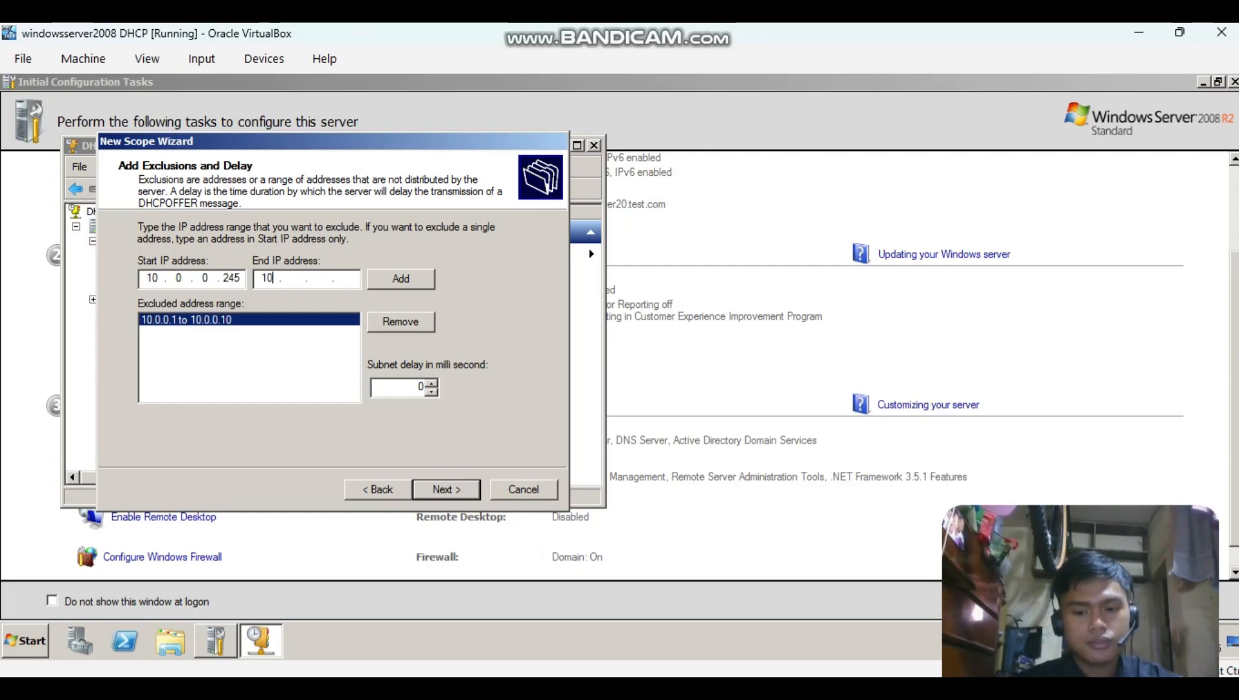
pyautogui.write('.0.')
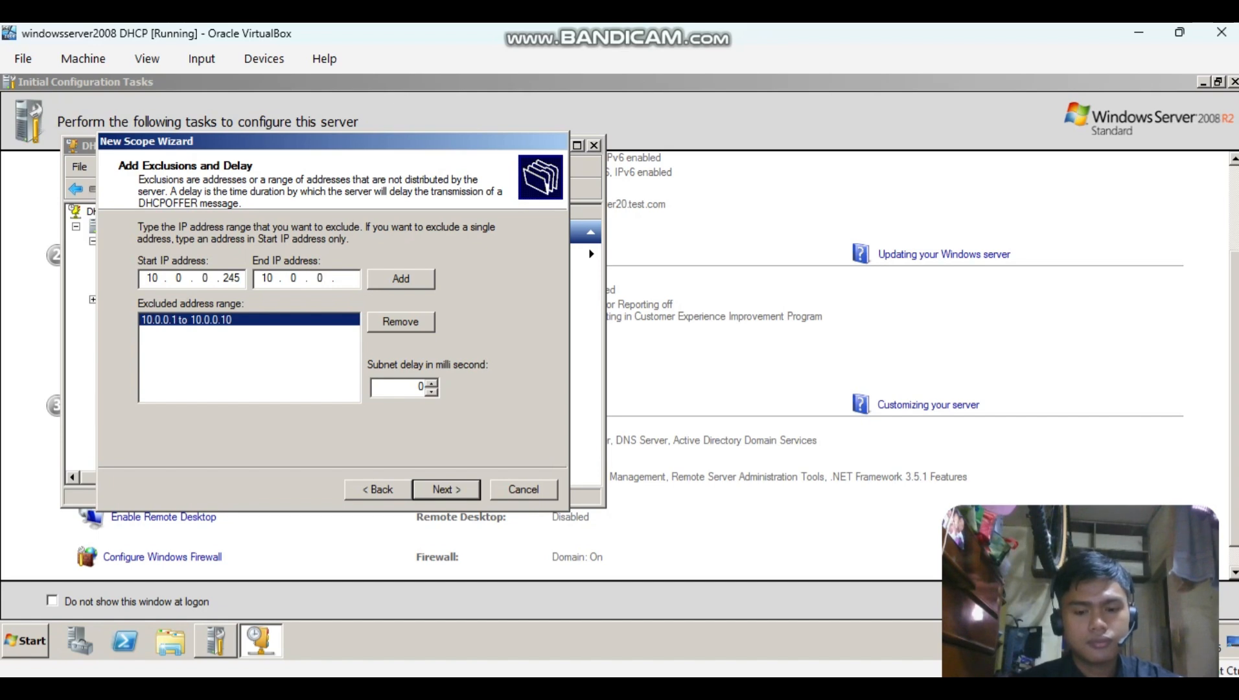
pyautogui.write('254')
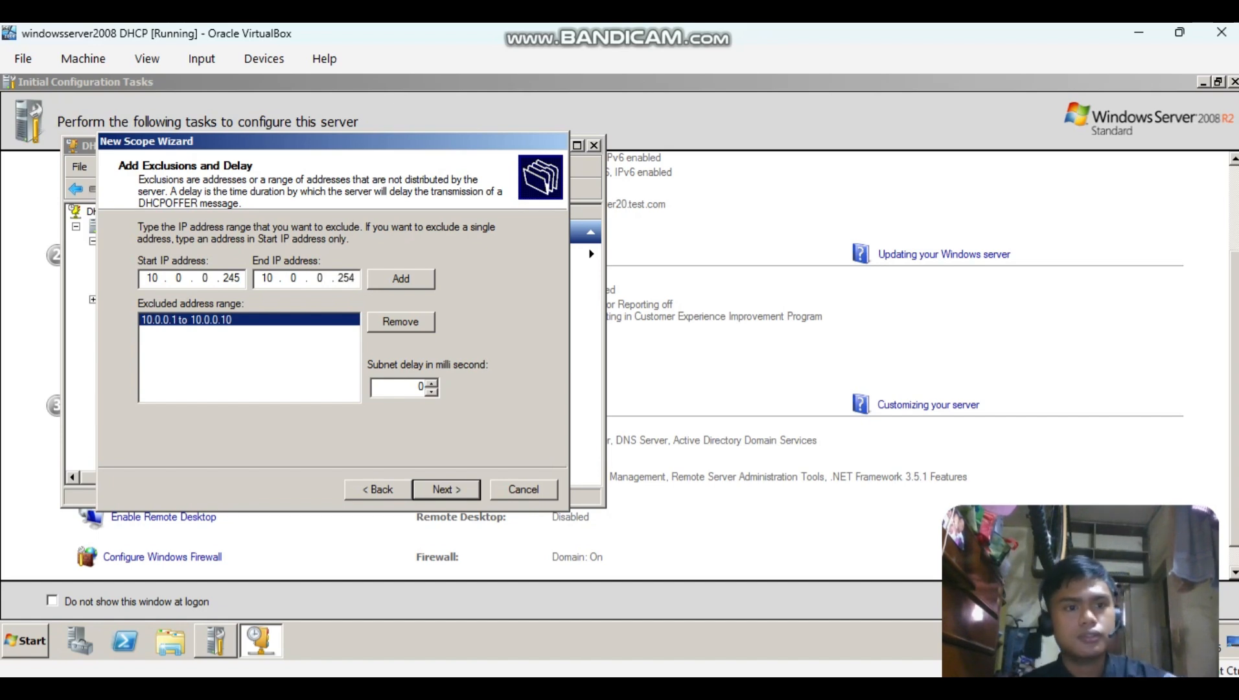
pyautogui.press('Tab')
pyautogui.press('Return')
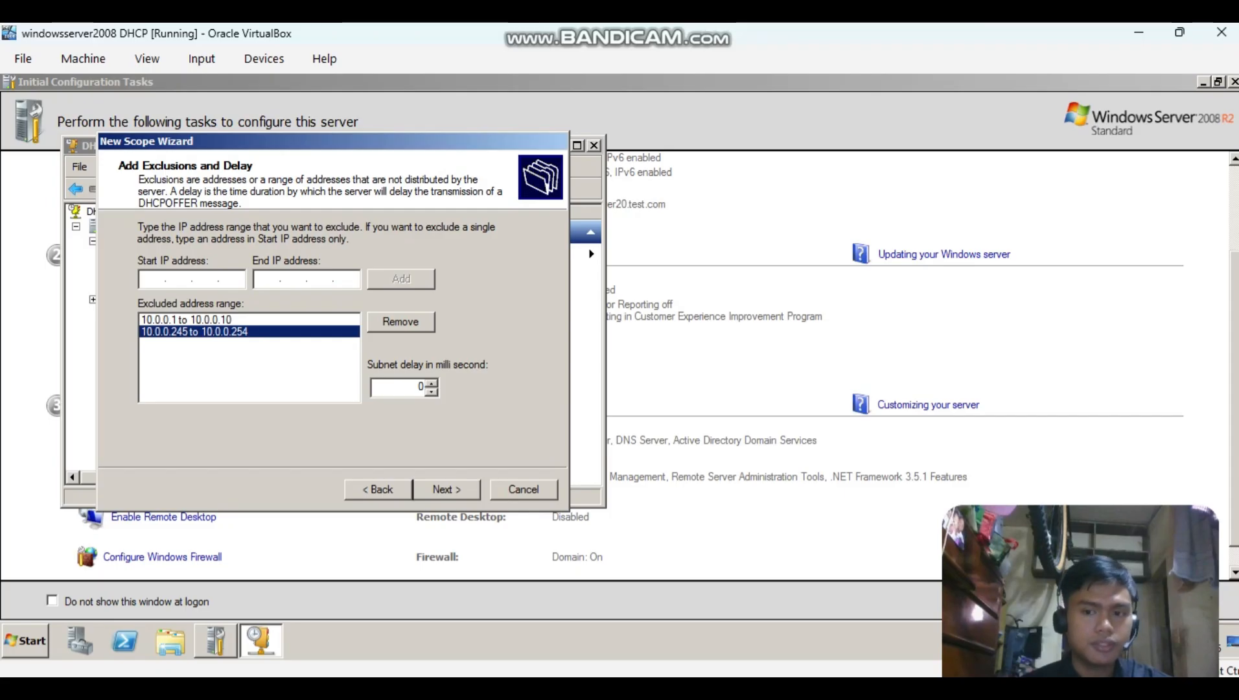
# Set the Net A lease duration to 0 days and 16 hours, consulting the Notepad++ notes for the value.
pyautogui.press('Return')
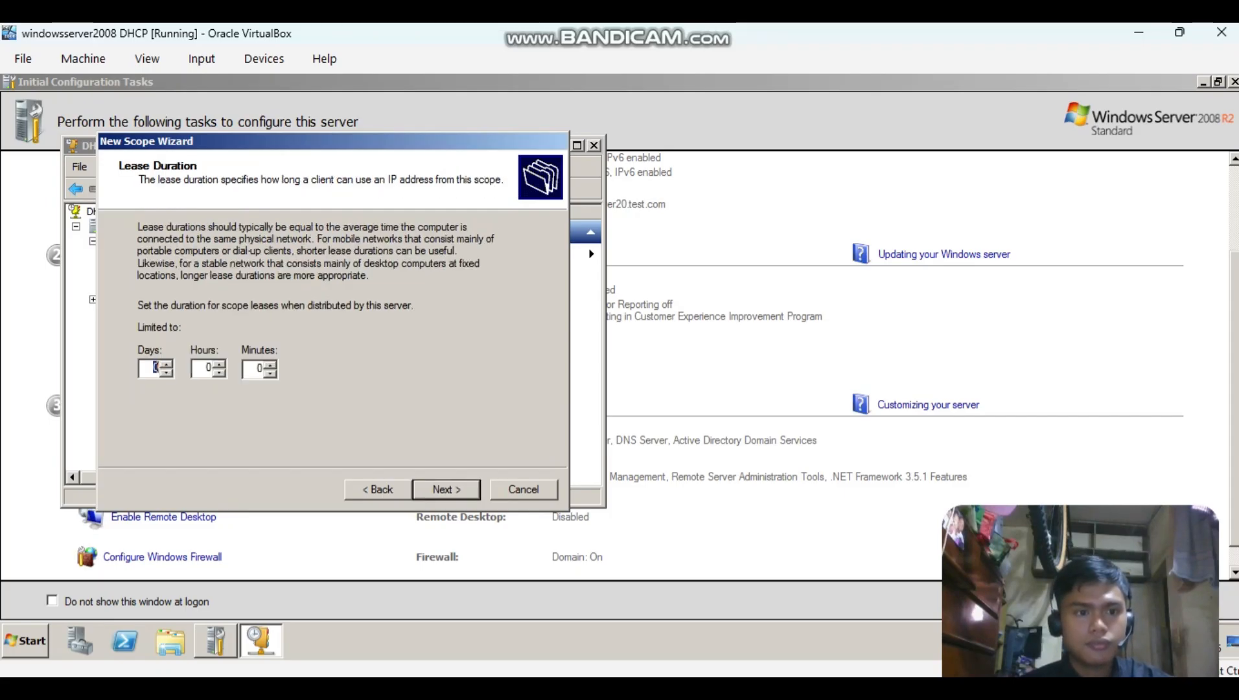
pyautogui.hotkey('alt', 'Tab')
pyautogui.hotkey('alt', 'Tab')
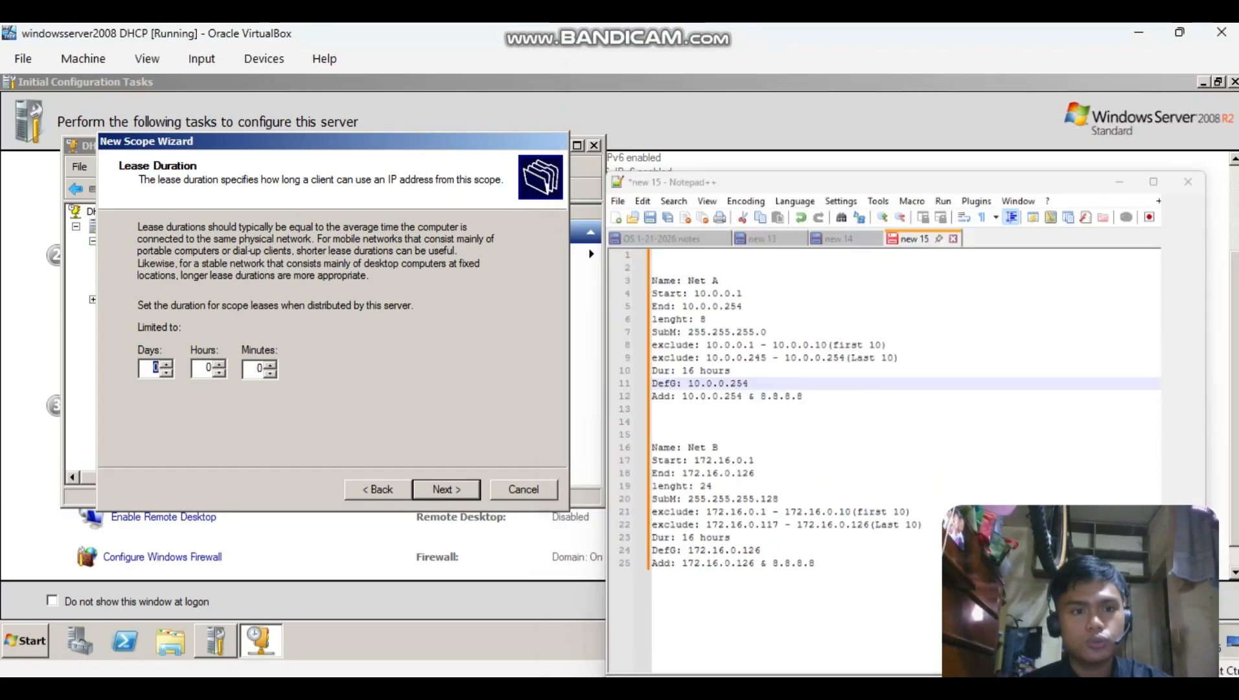
pyautogui.press('Tab')
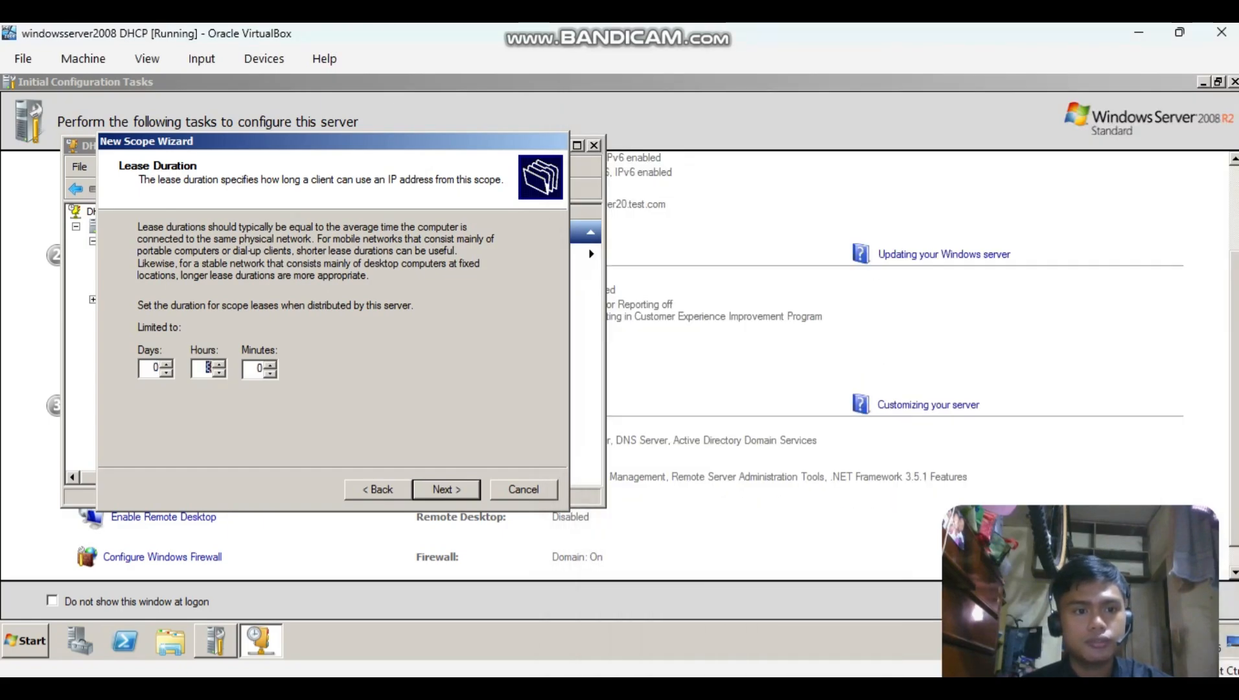
pyautogui.write('12')
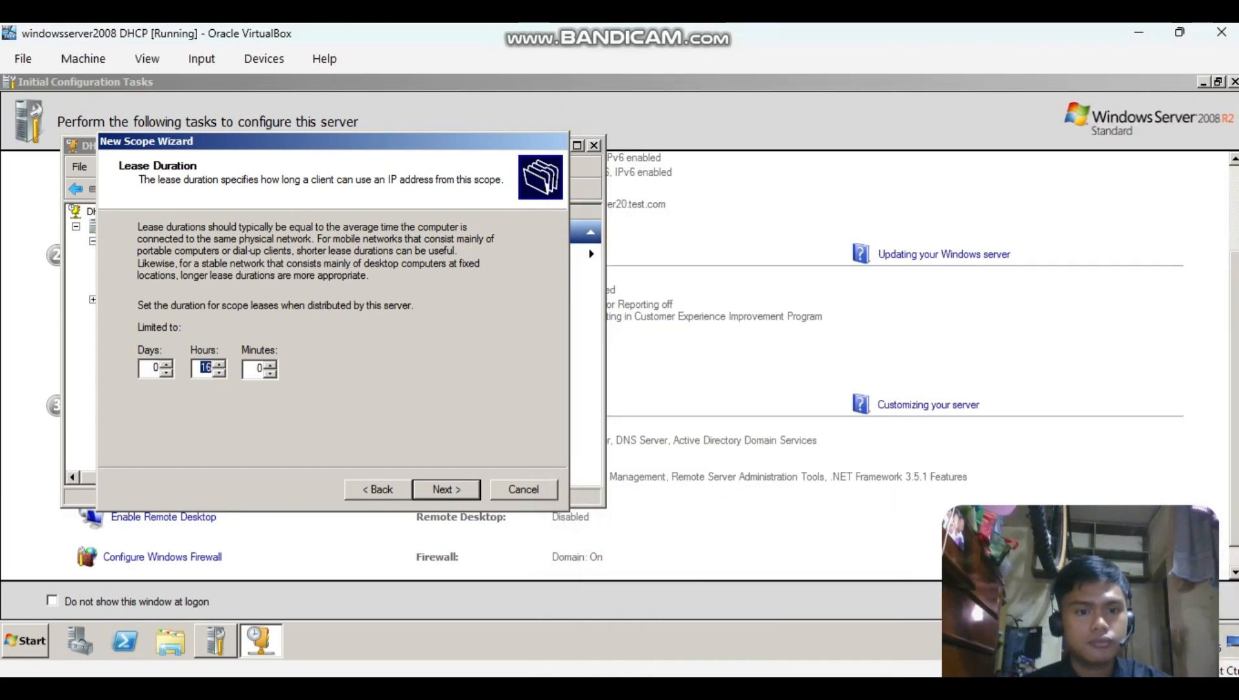
pyautogui.press('Return')
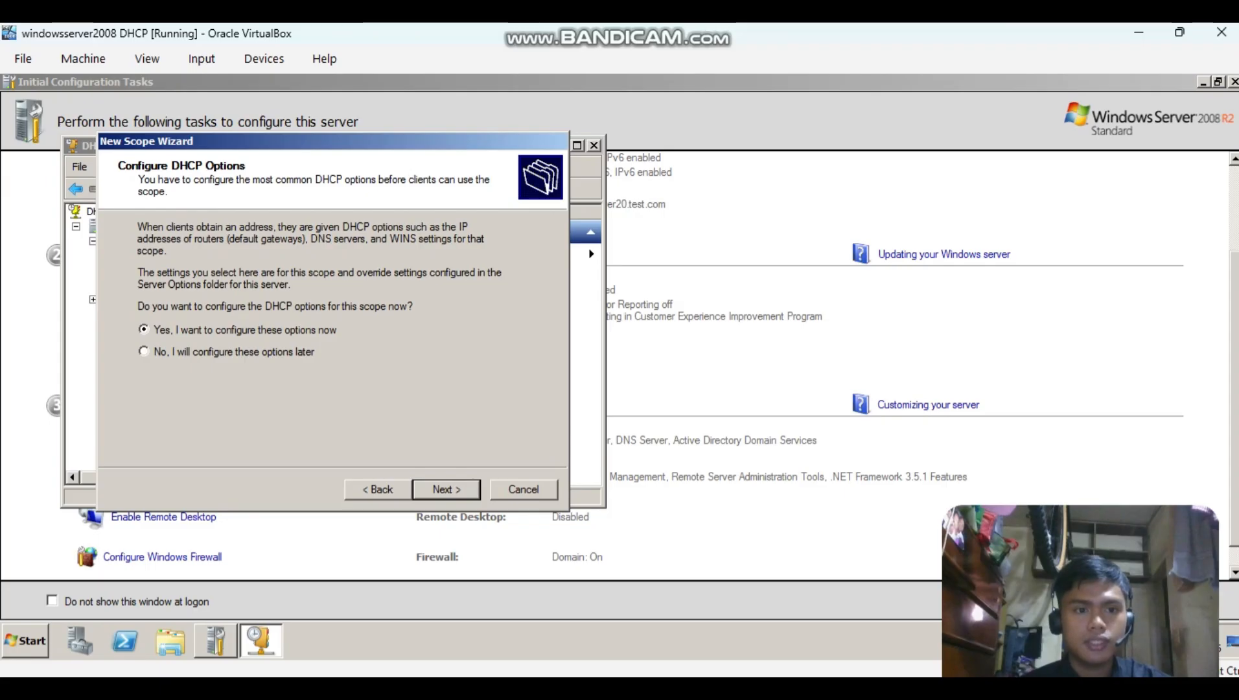
# Choose to configure the DHCP options now and add 10.0.0.254 as Net A's default gateway, consulting the notes.
pyautogui.press('Return')
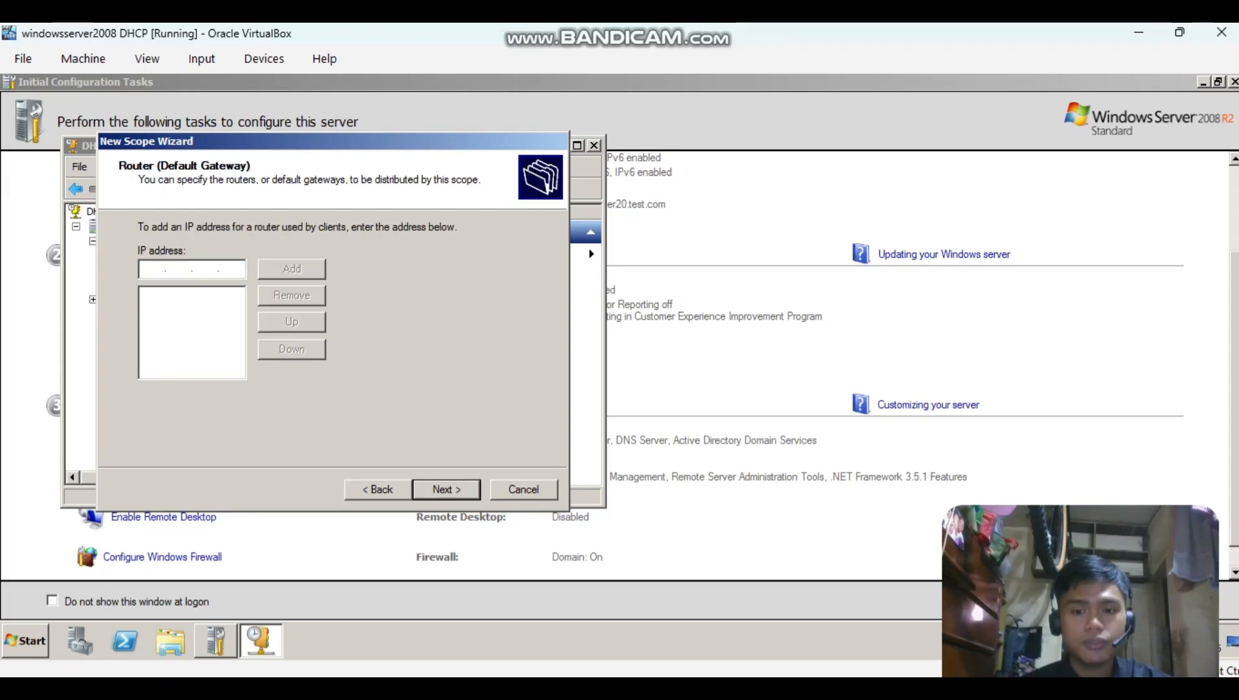
pyautogui.hotkey('alt', 'Tab')
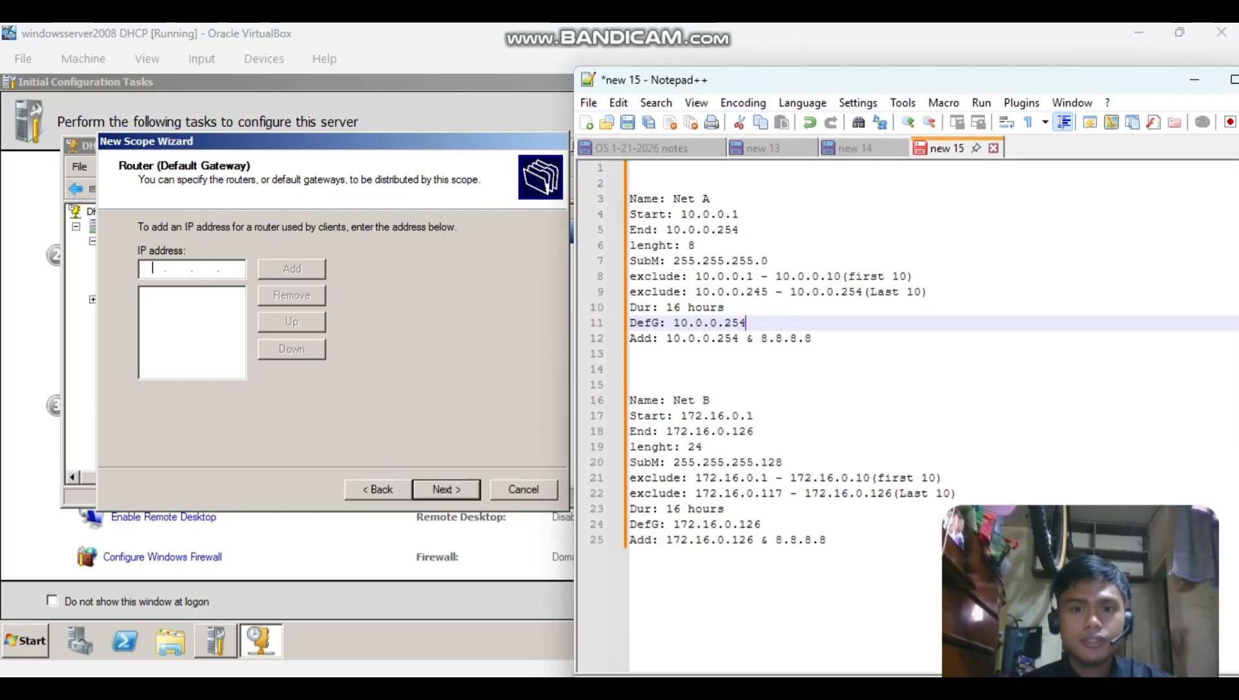
pyautogui.hotkey('alt', 'Tab')
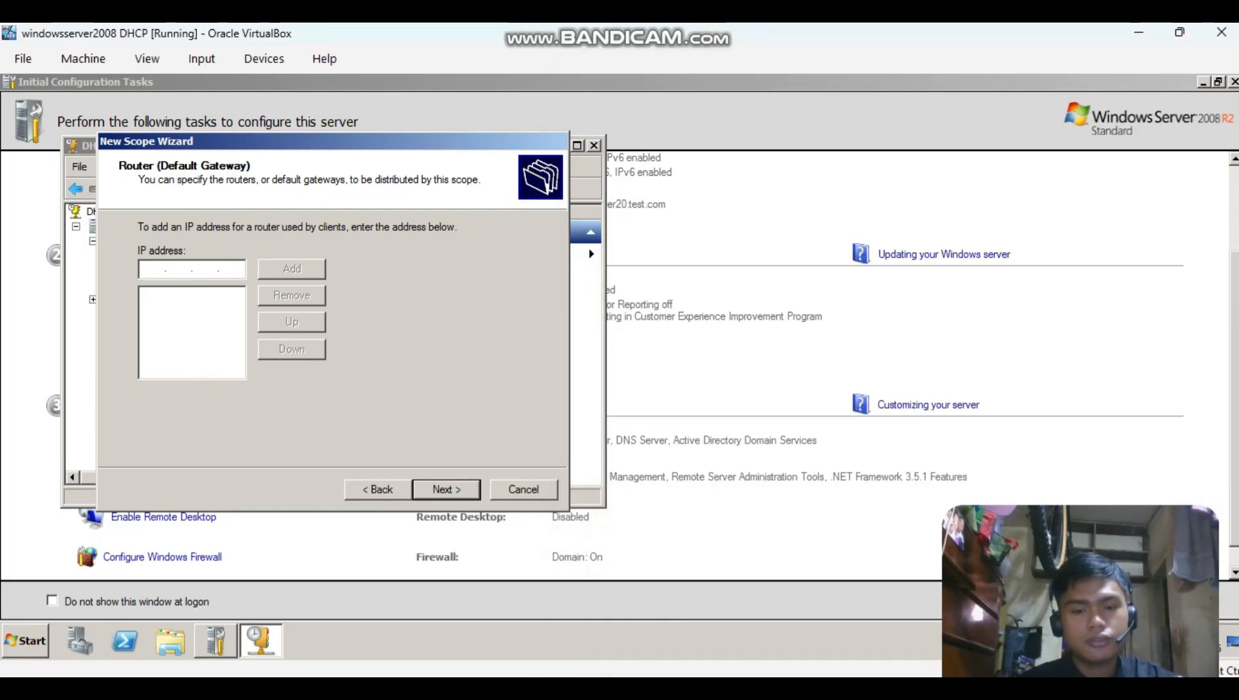
pyautogui.write('10.0.0.2')
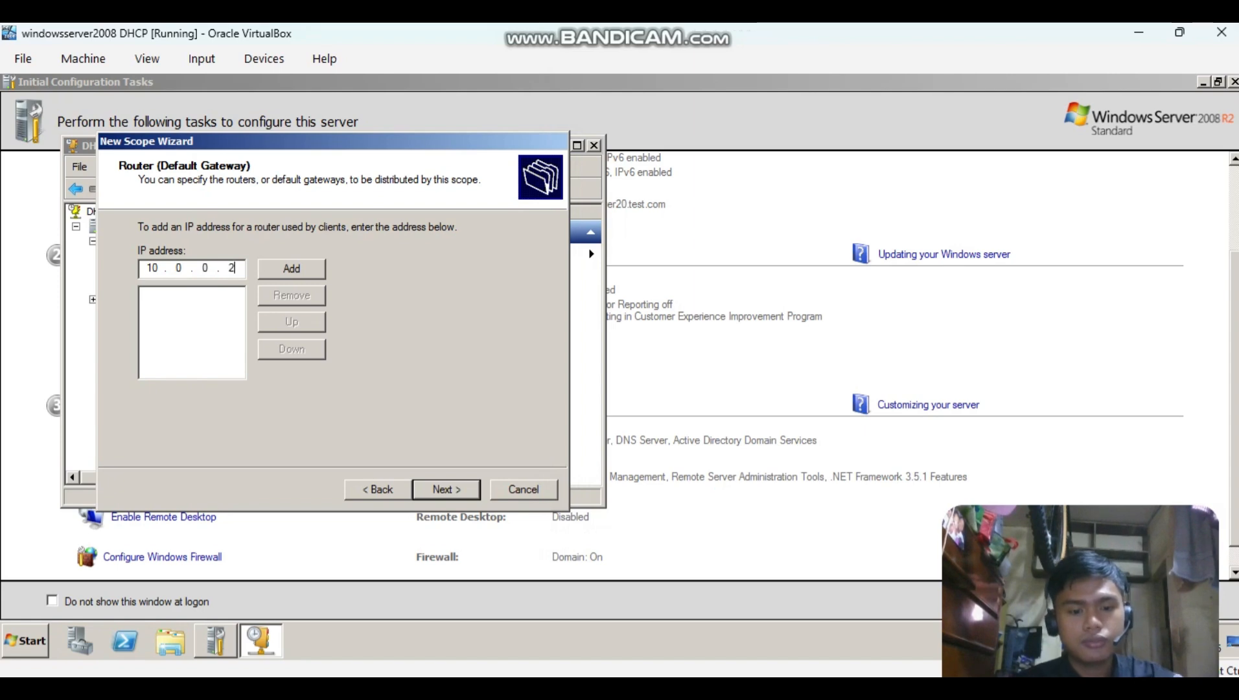
pyautogui.write('54')
pyautogui.press('Tab')
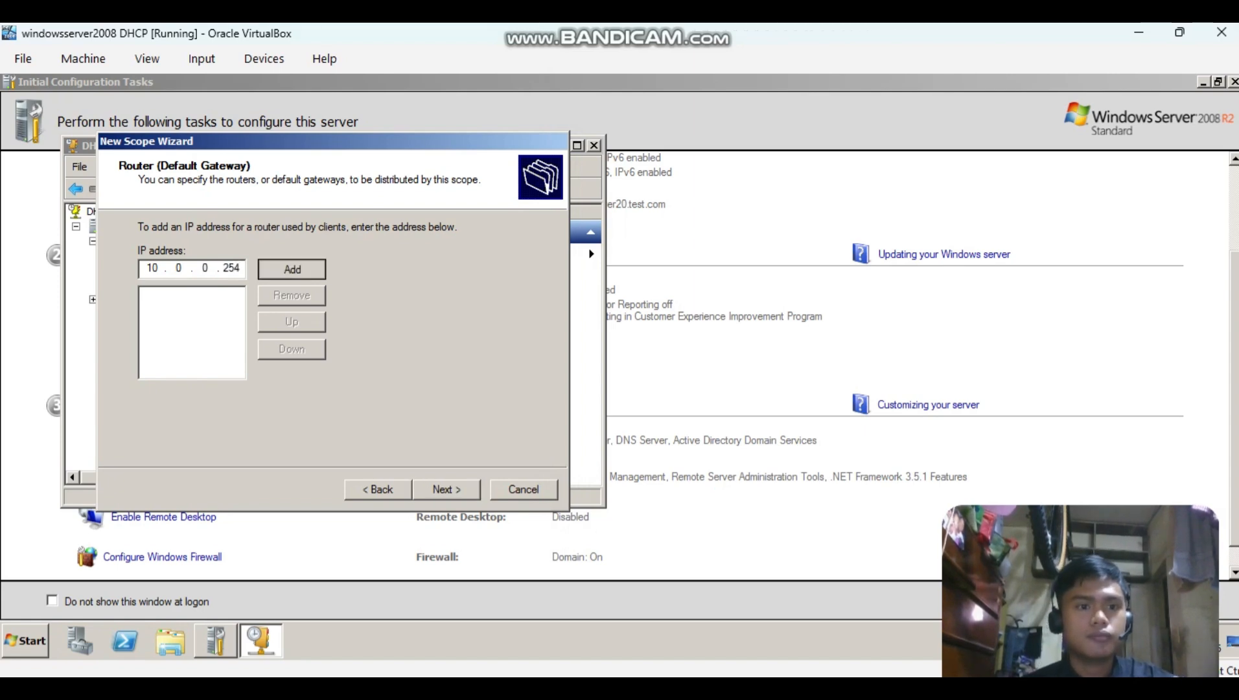
pyautogui.press('Return')
pyautogui.press('Return')
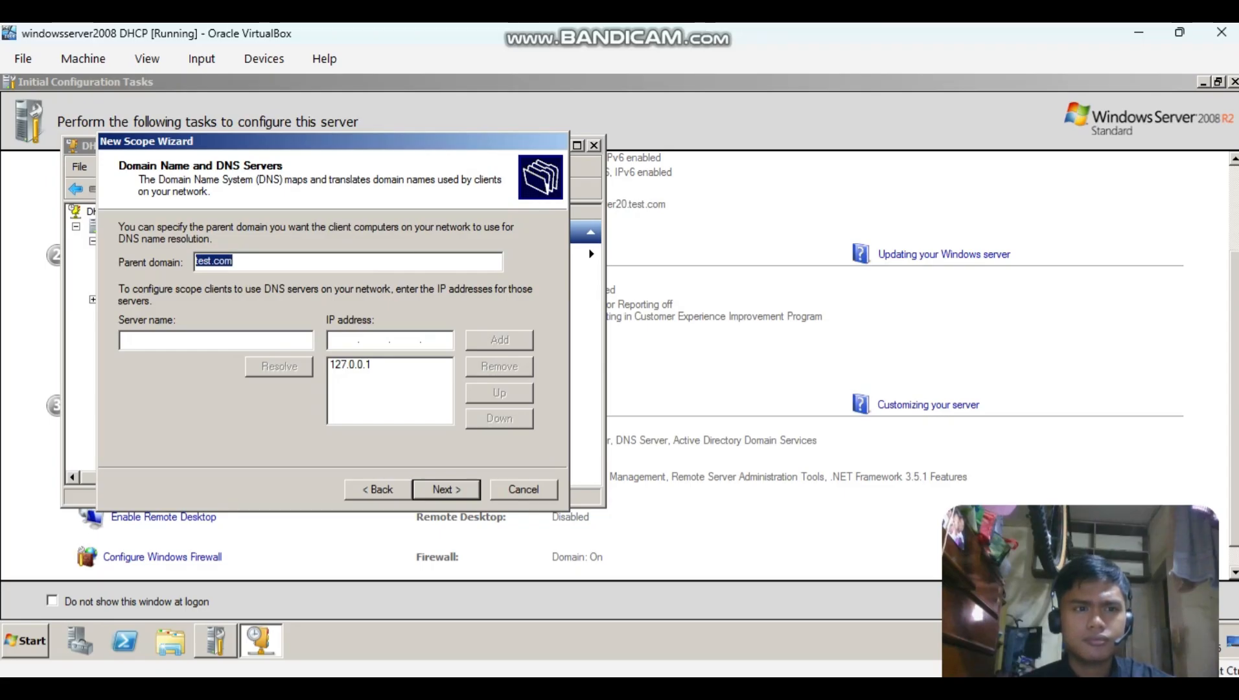
# Replace the 127.0.0.1 DNS server with 10.0.0.254 for the Net A scope, checking the address in the notes.
pyautogui.click(389, 364)
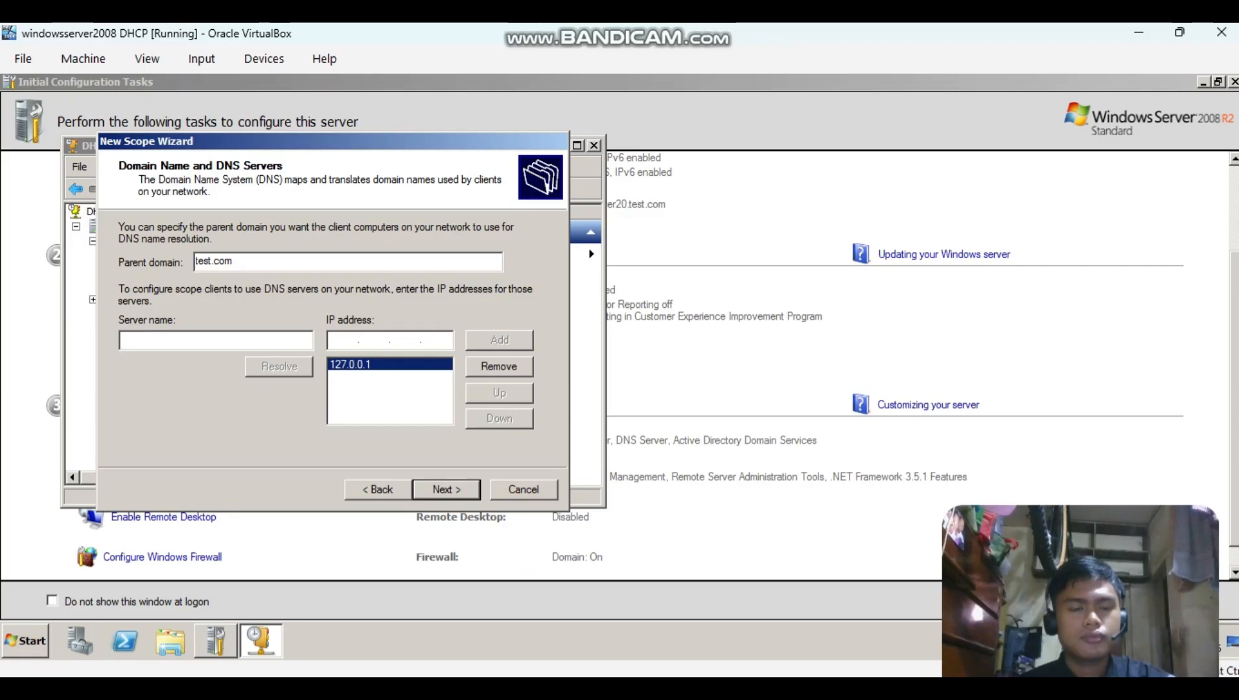
pyautogui.click(498, 366)
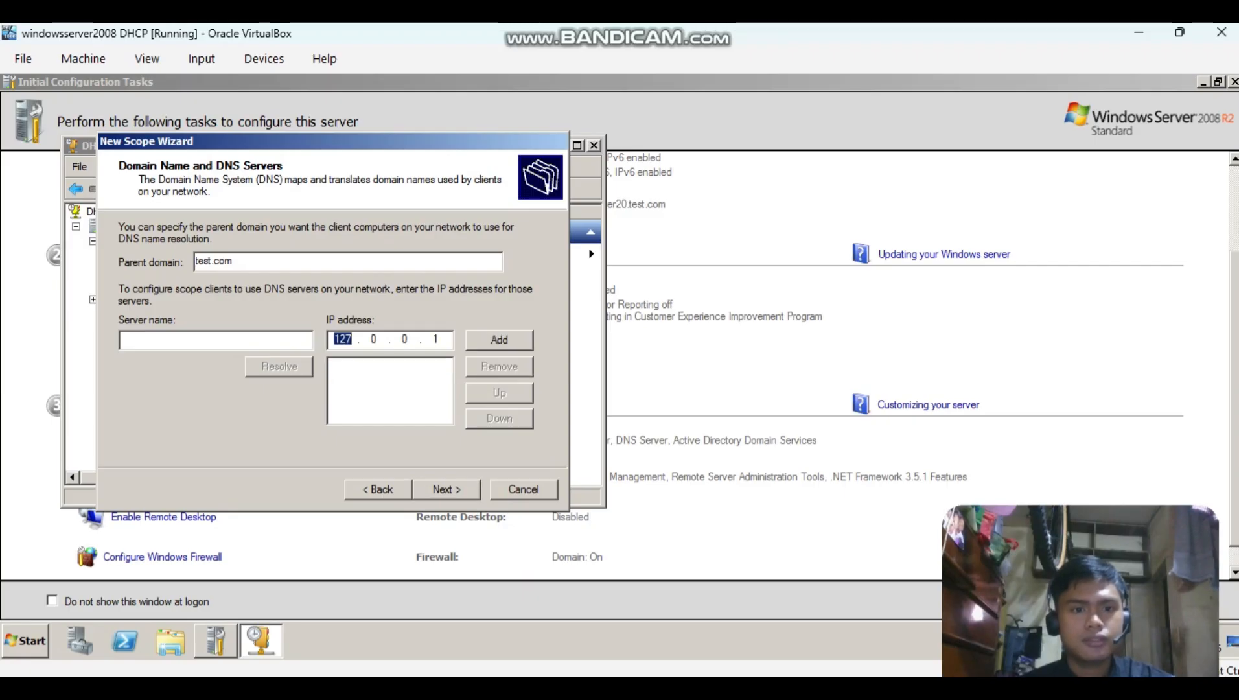
pyautogui.hotkey('alt', 'Tab')
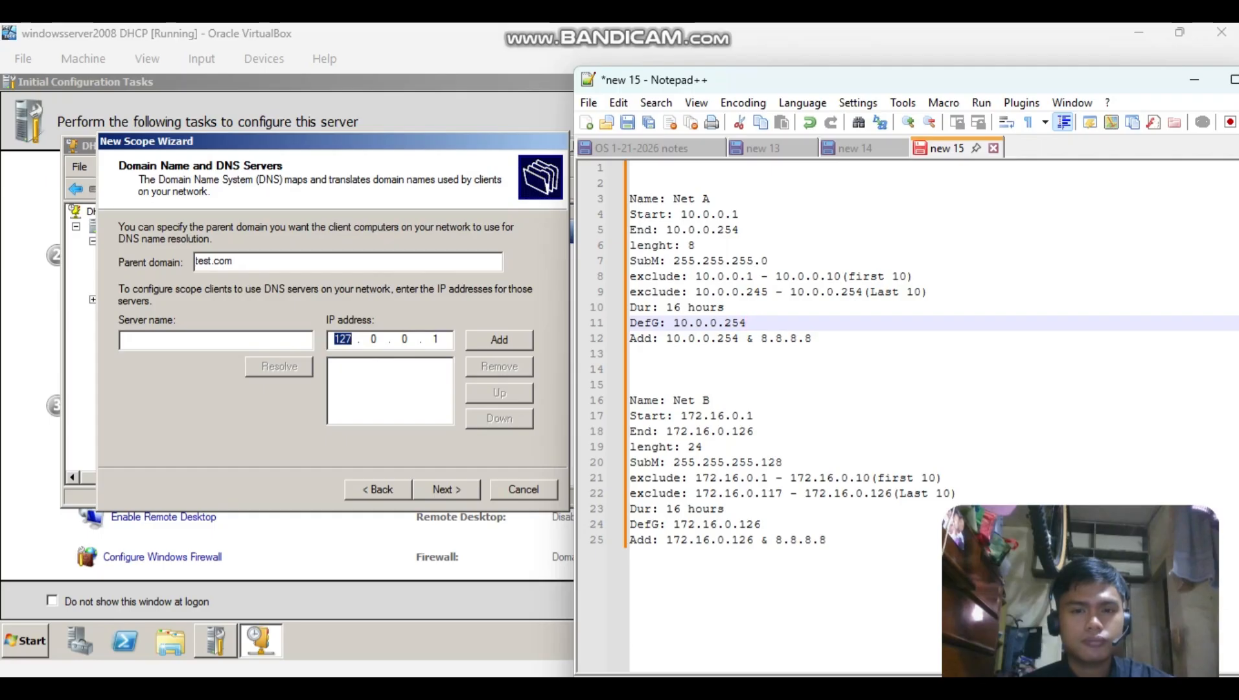
pyautogui.press('BackSpace')
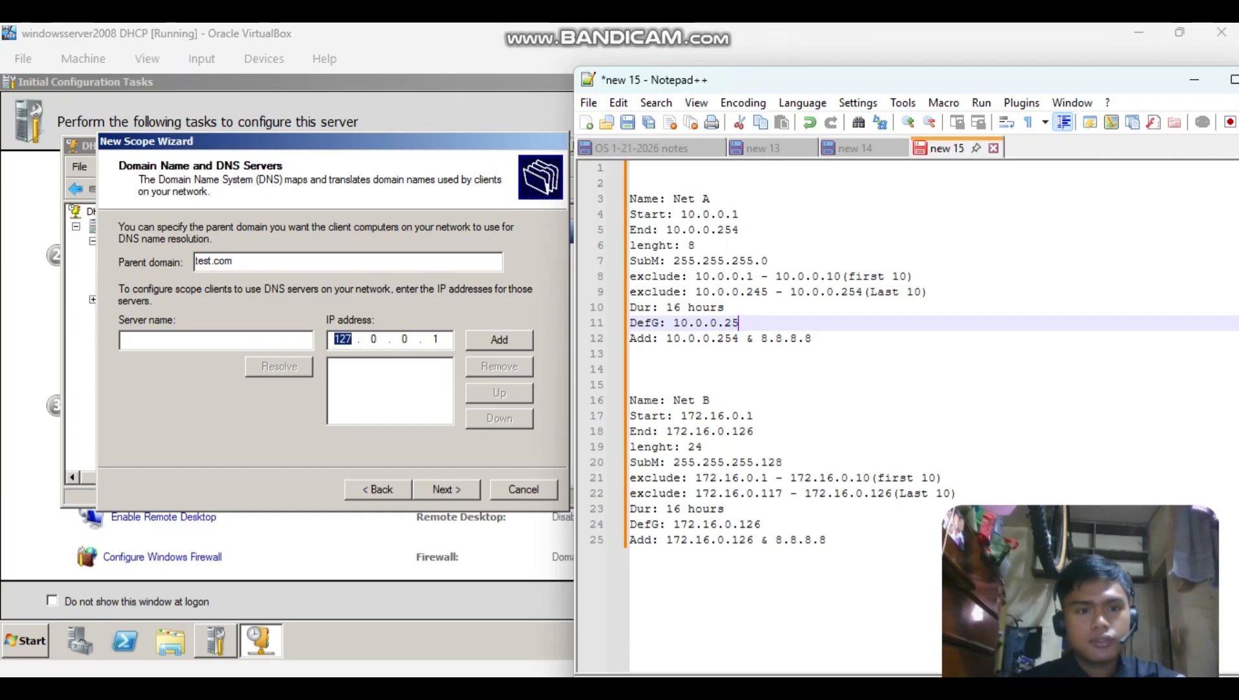
pyautogui.hotkey('alt', 'Tab')
pyautogui.press('BackSpace')
pyautogui.press('BackSpace')
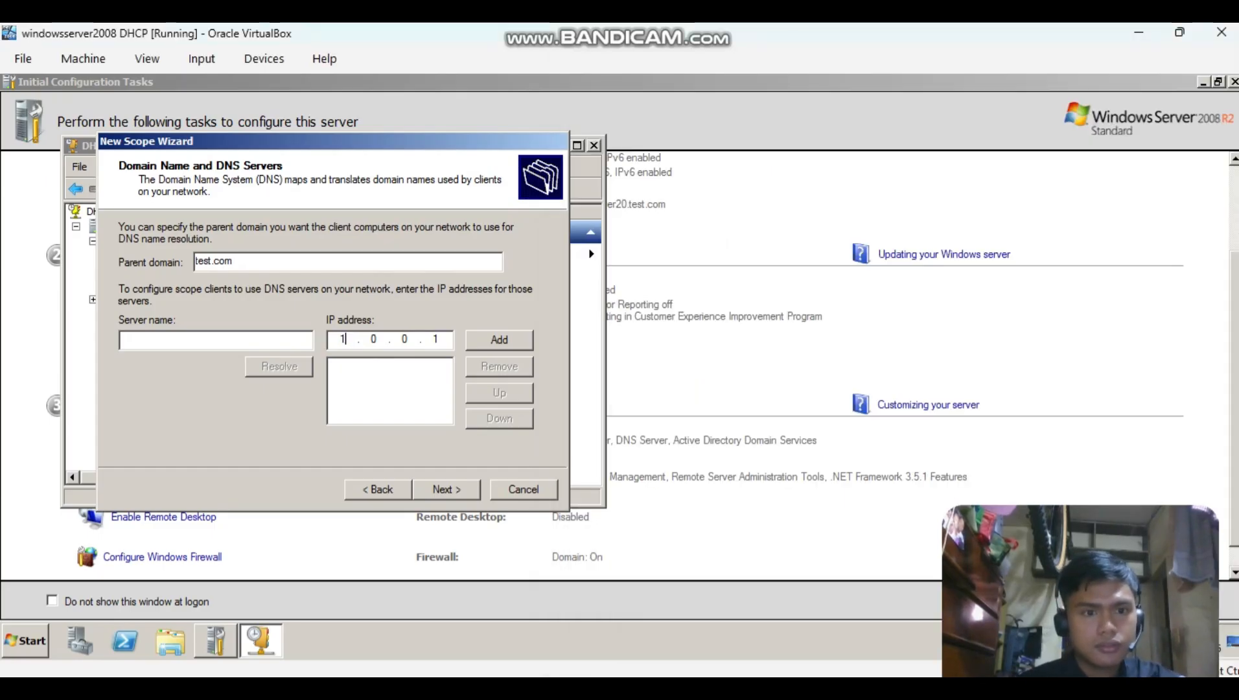
pyautogui.write('0')
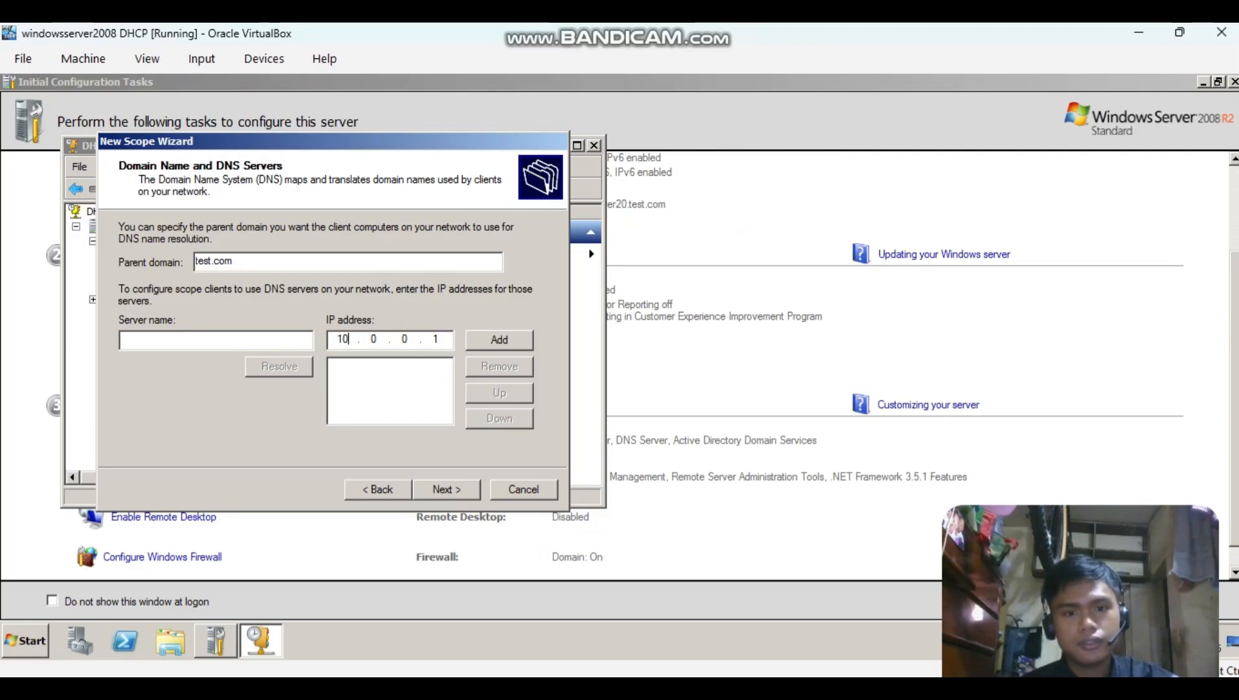
pyautogui.click(439, 340)
pyautogui.write('254')
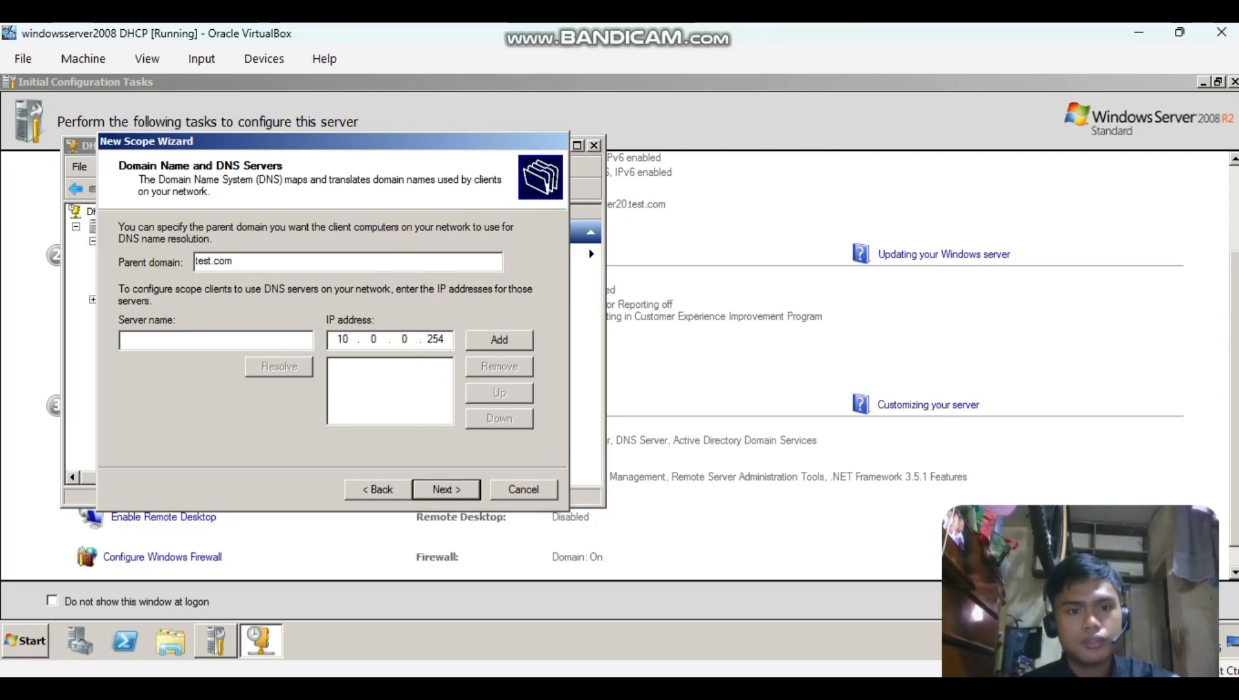
pyautogui.click(499, 339)
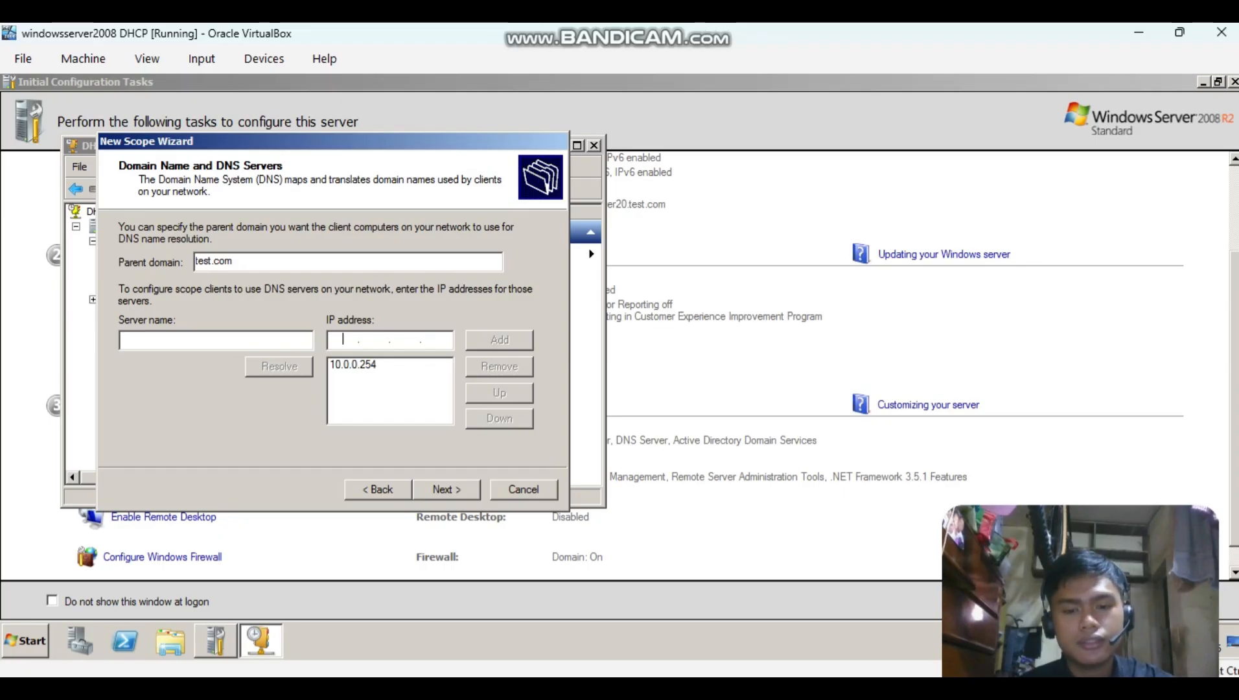
# Add 8.8.8.8 as a second DNS server for Net A, accepting it despite the validation warning.
pyautogui.write('8.')
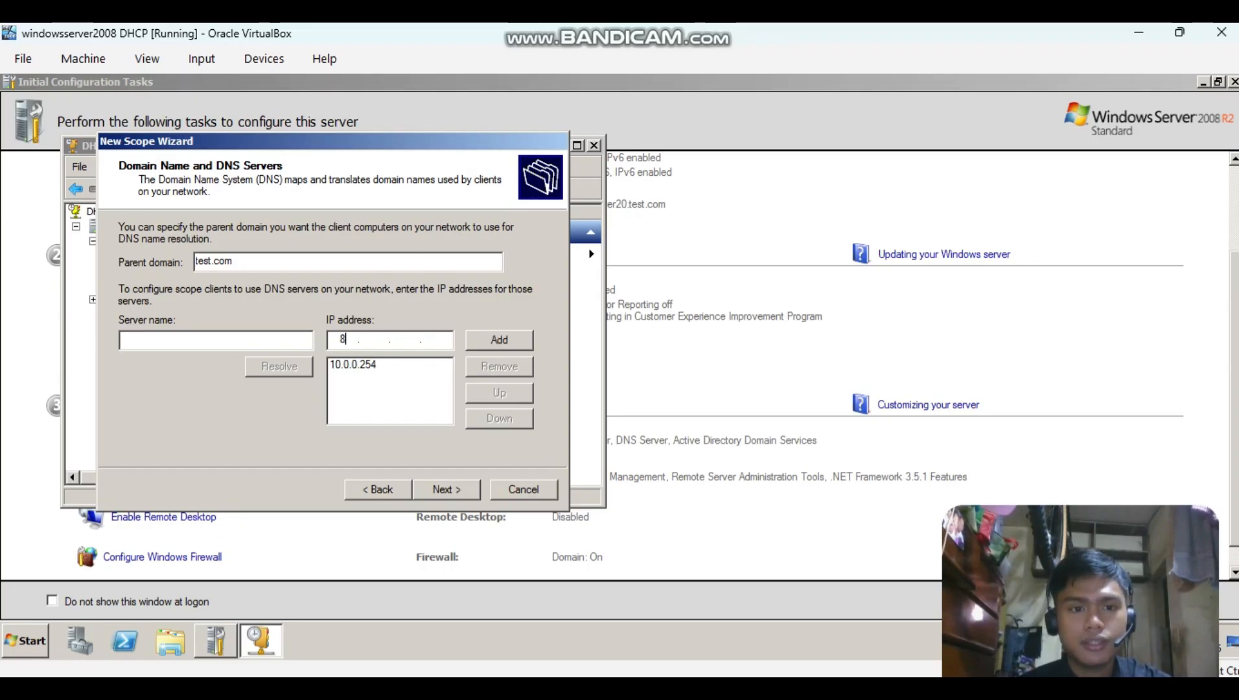
pyautogui.write('8.8.8')
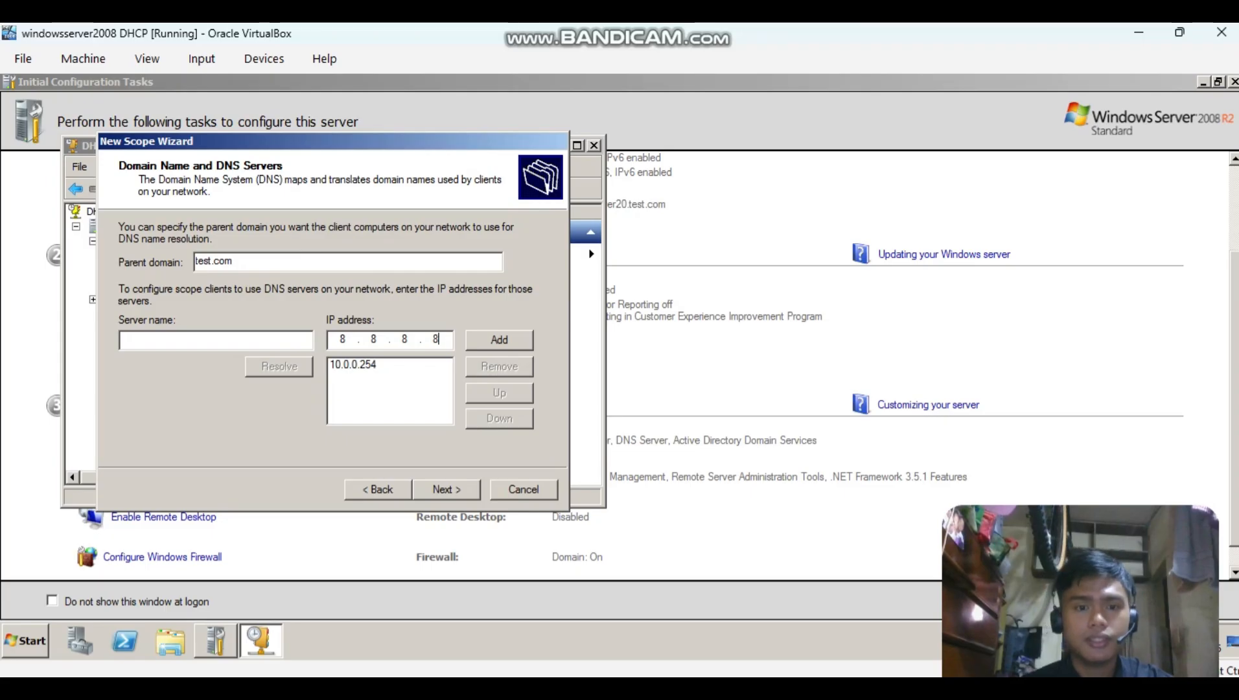
pyautogui.click(499, 340)
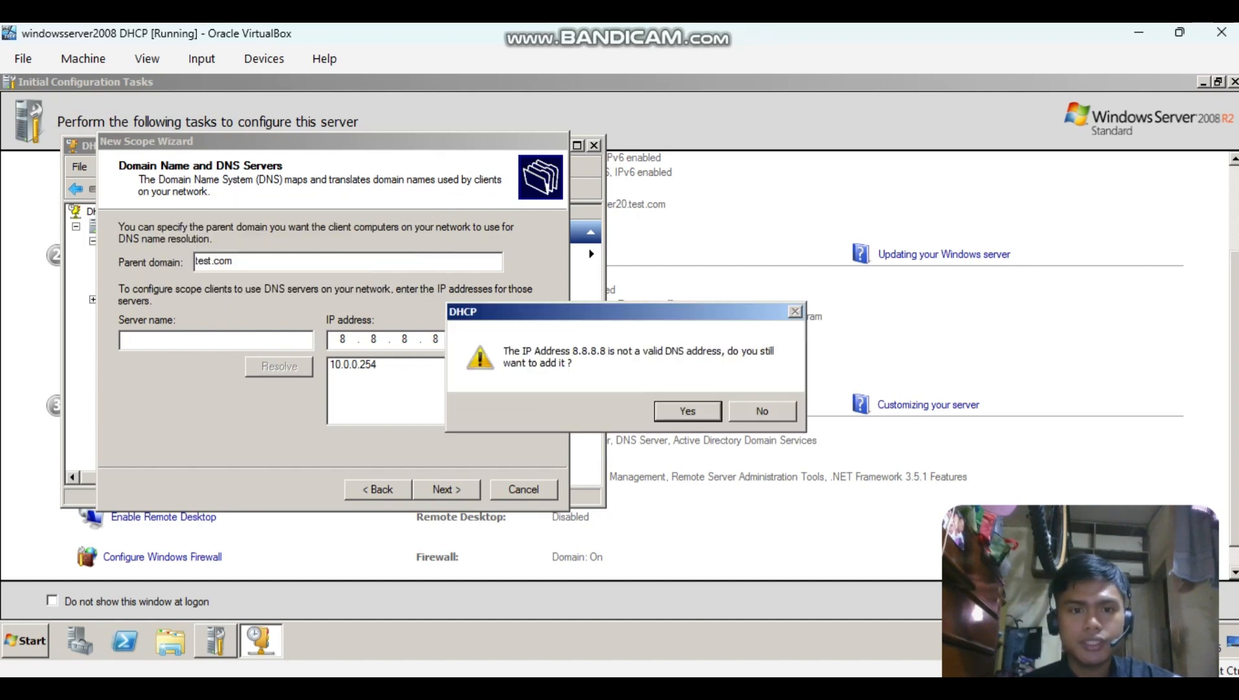
pyautogui.press('Return')
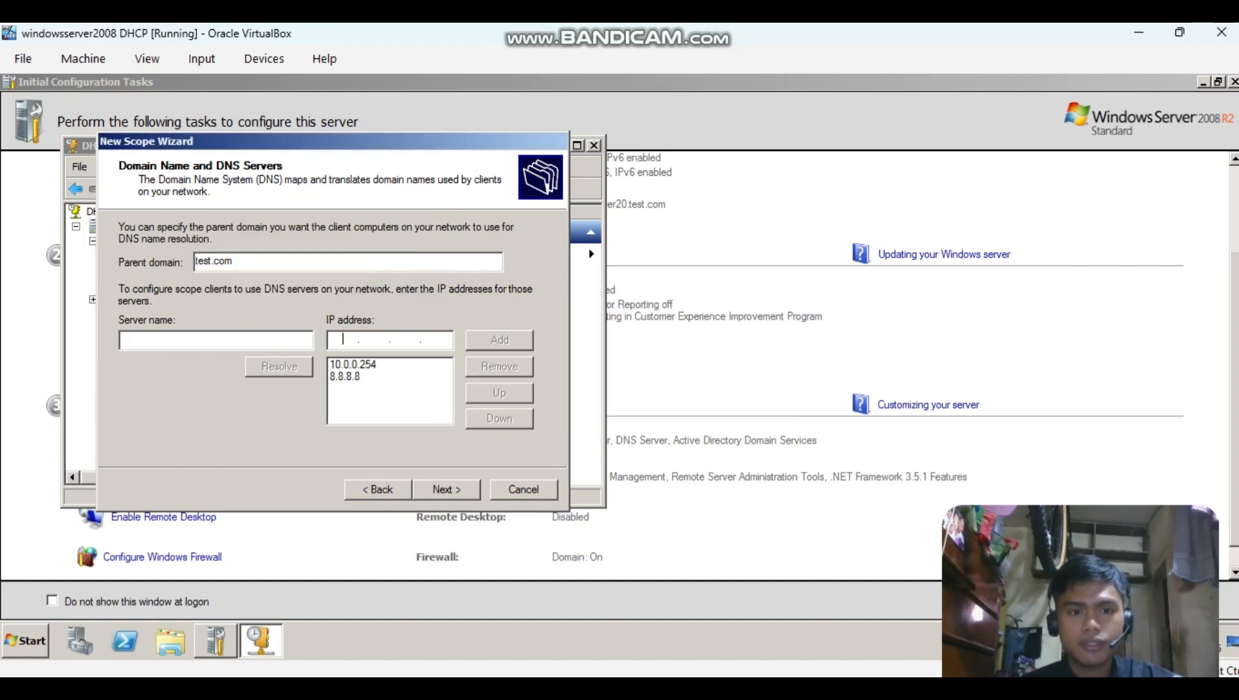
pyautogui.press('Return')
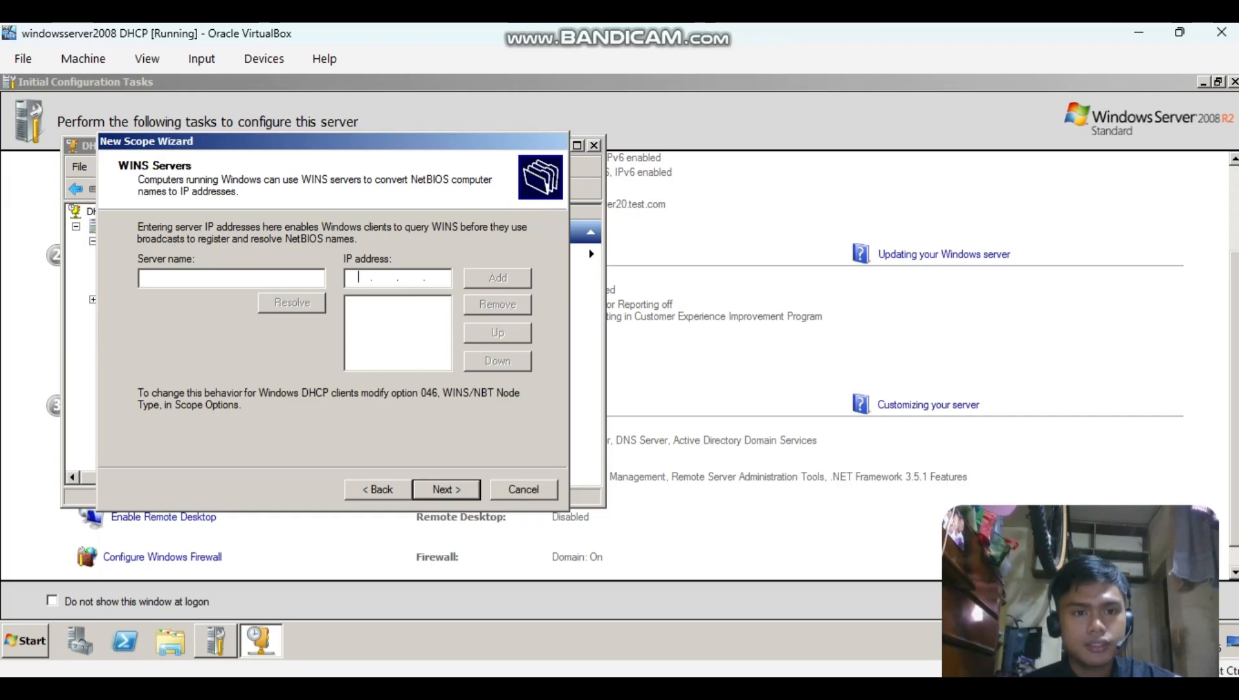
# Complete the Net A scope without any WINS servers and activate it immediately.
pyautogui.press('Return')
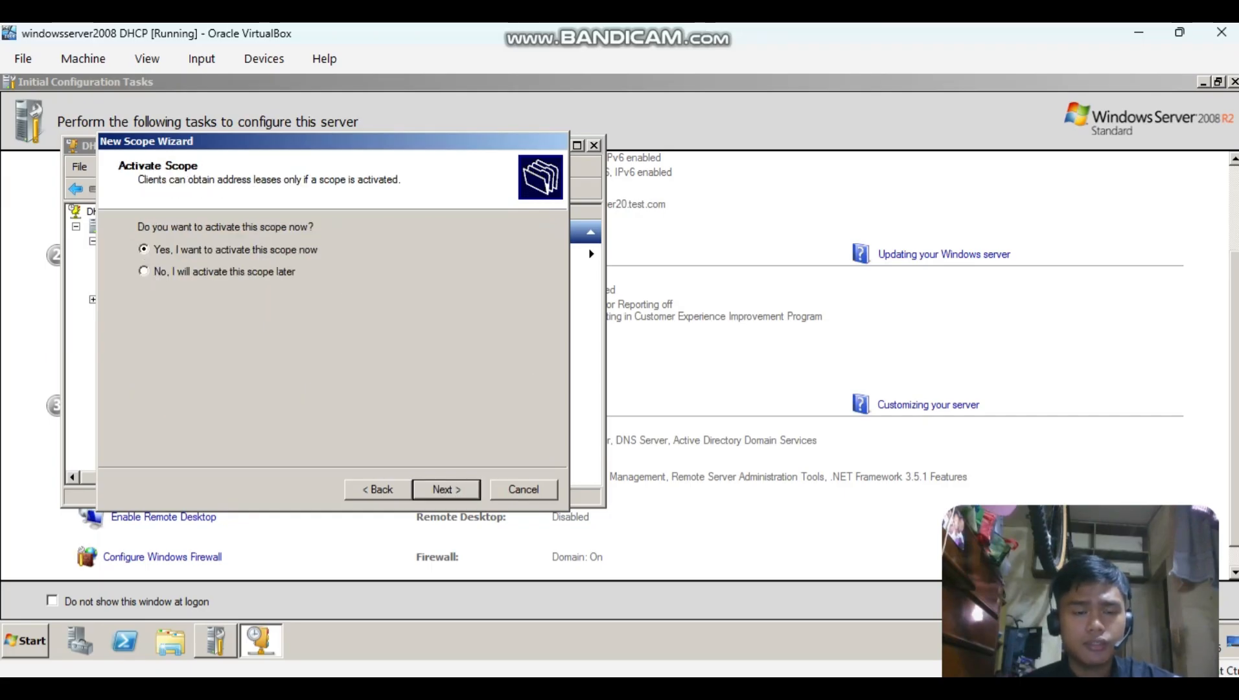
pyautogui.press('Return')
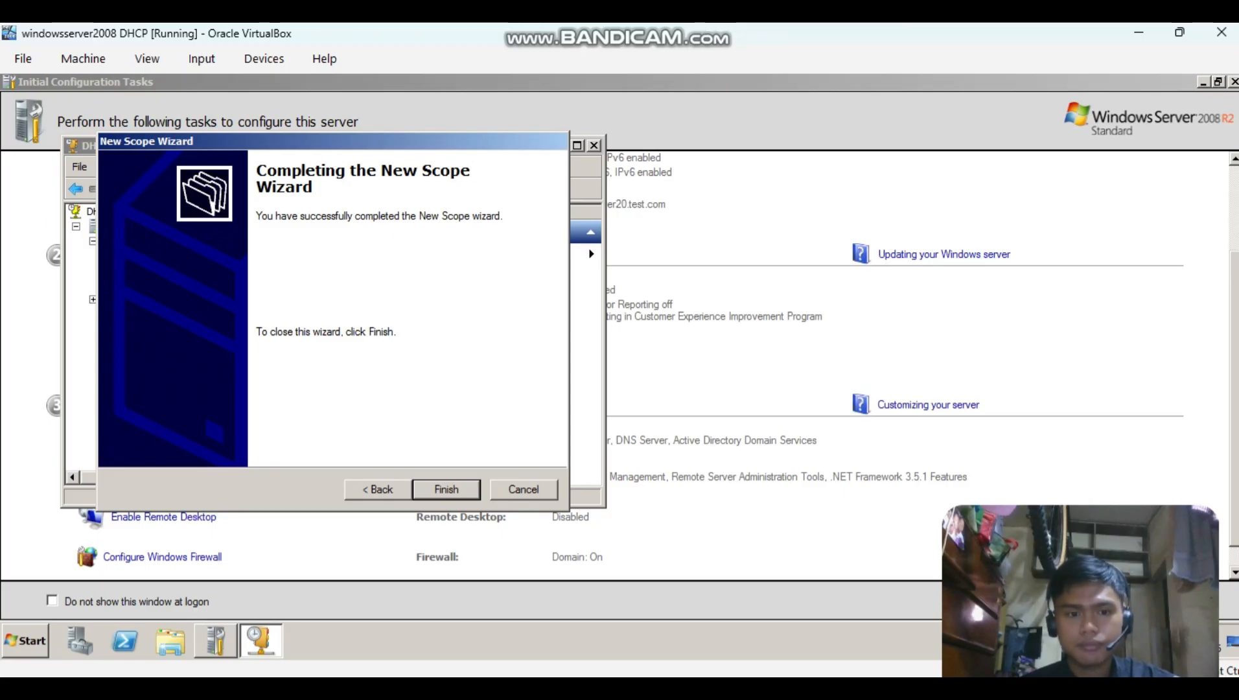
pyautogui.press('Return')
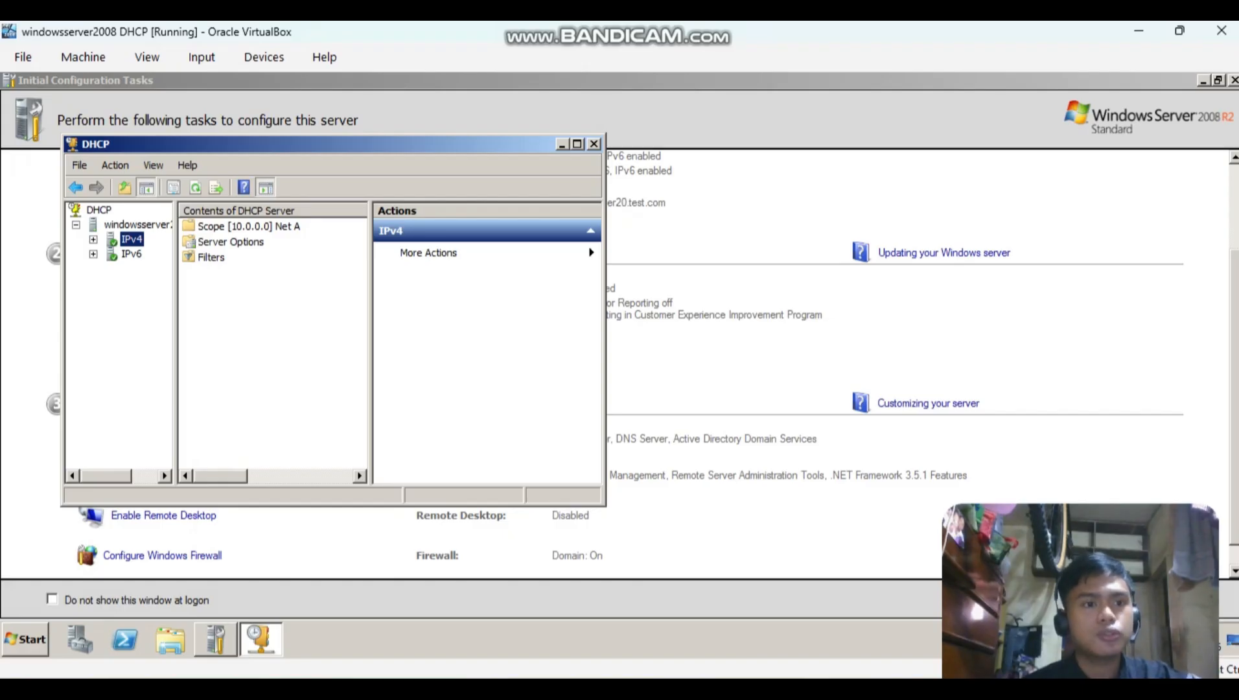
# Start a new IPv4 scope named Net B and continue to its address range.
pyautogui.rightClick(129, 239)
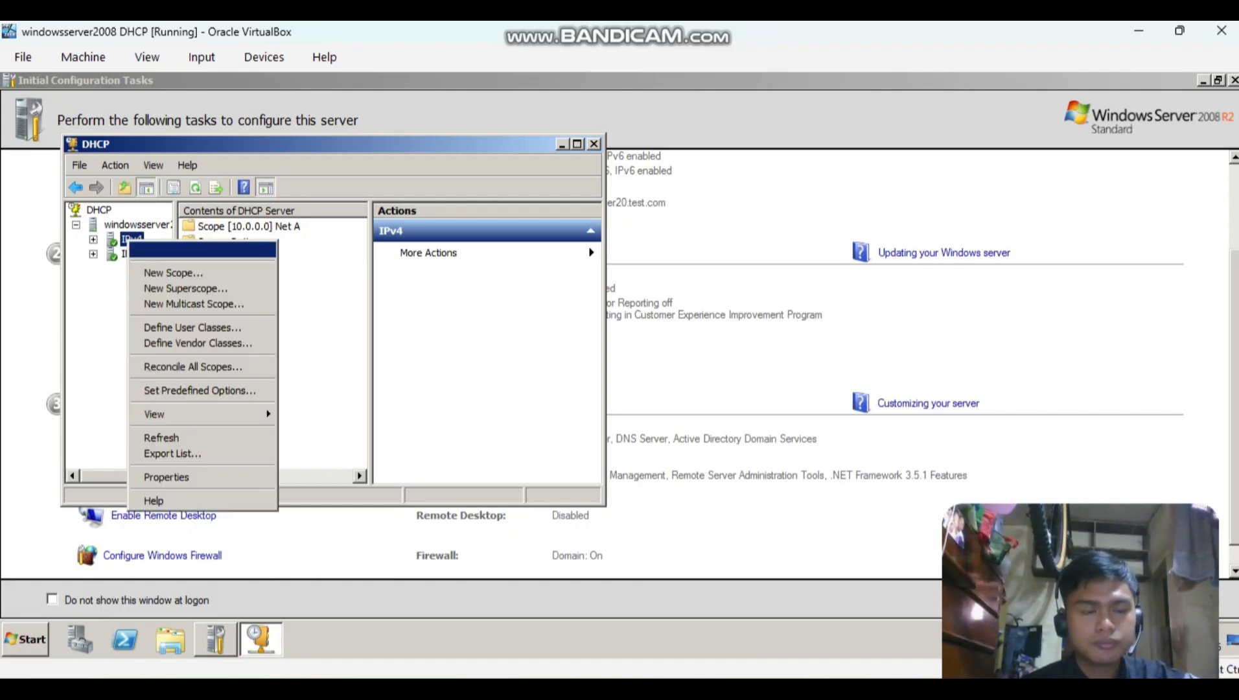
pyautogui.press('Return')
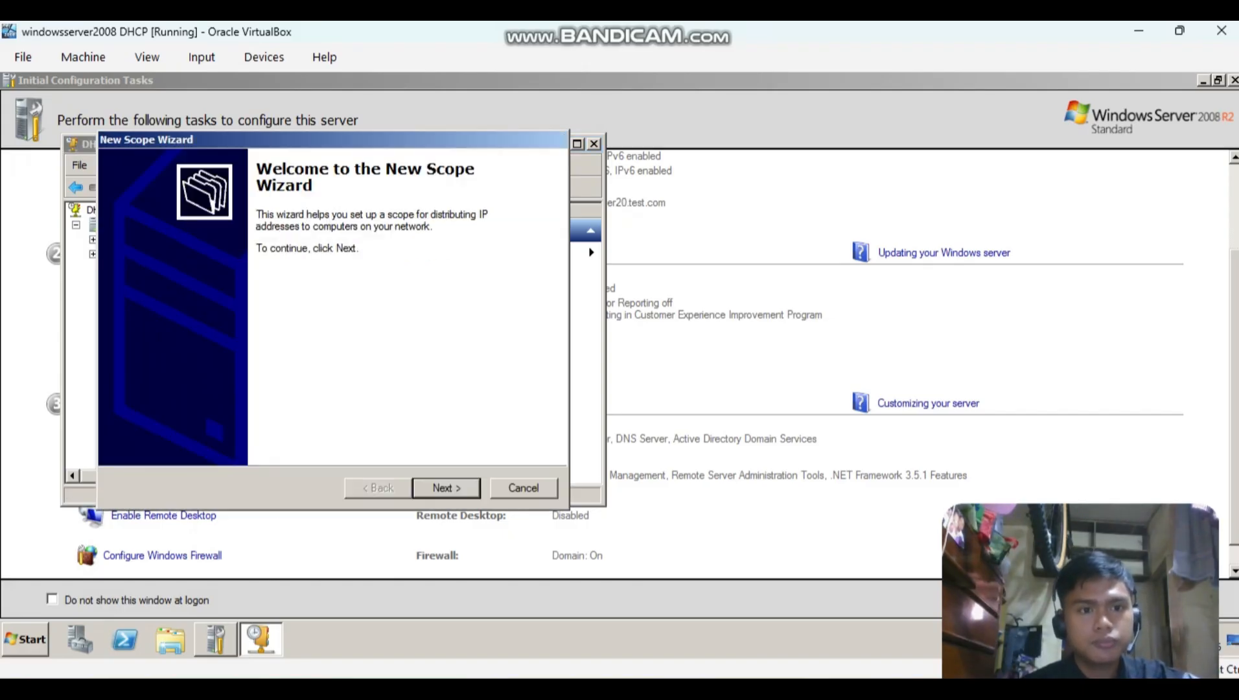
pyautogui.press('Return')
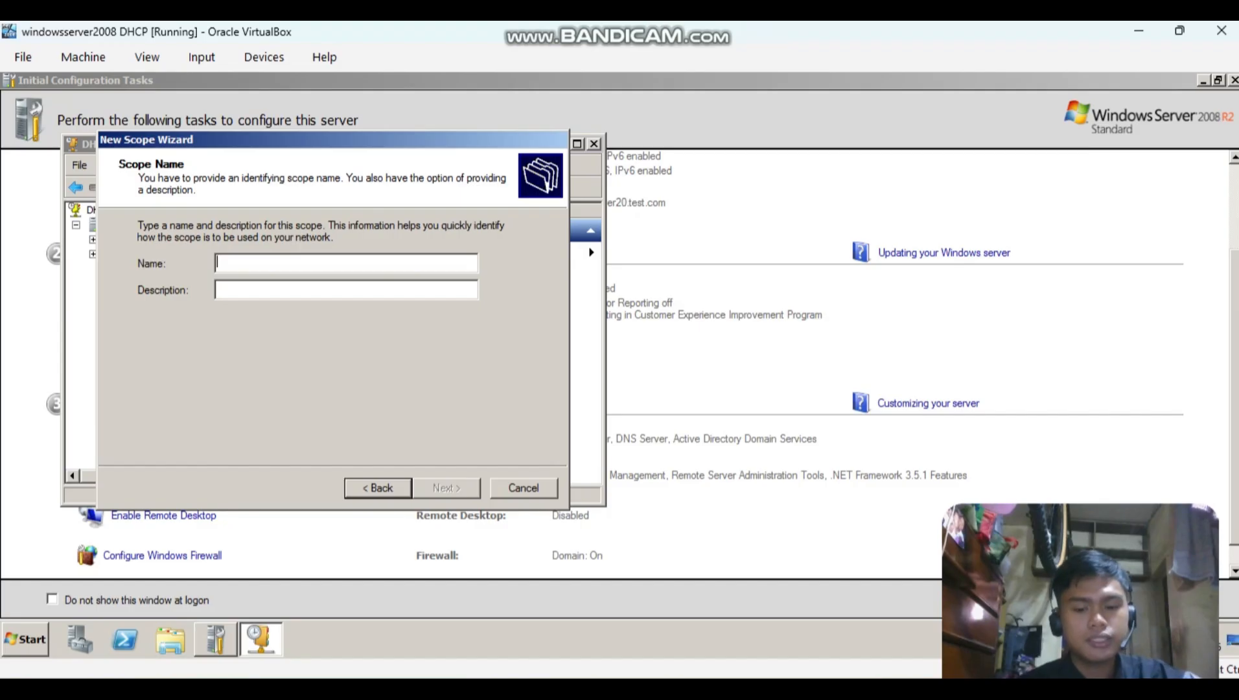
pyautogui.write('Net B')
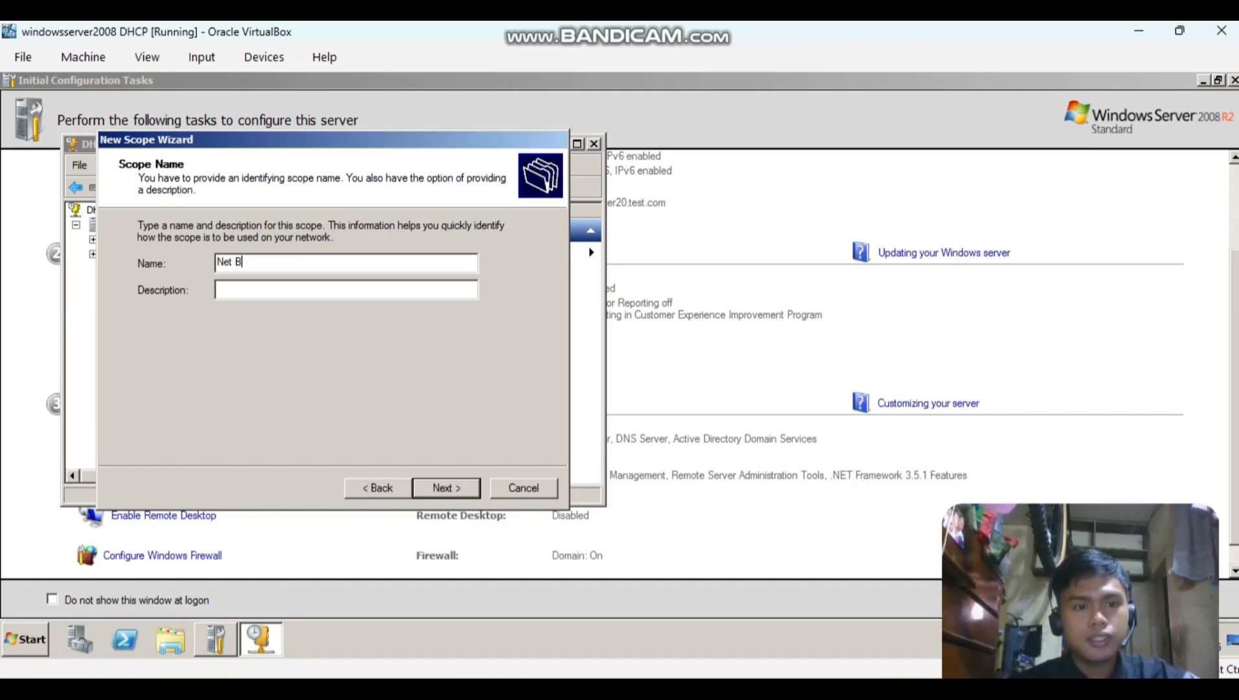
pyautogui.press('Return')
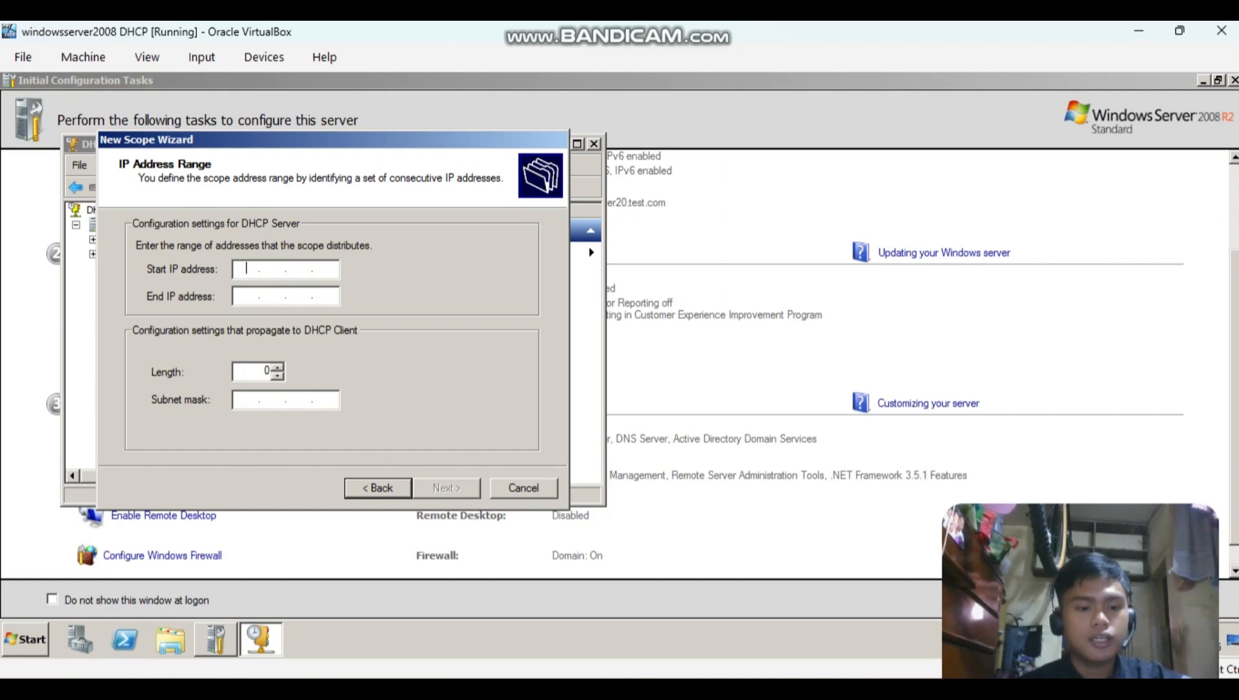
# Set the Net B scope's address range to start at 172.16.0.1 and end at 172.16.0.126.
pyautogui.write('172.')
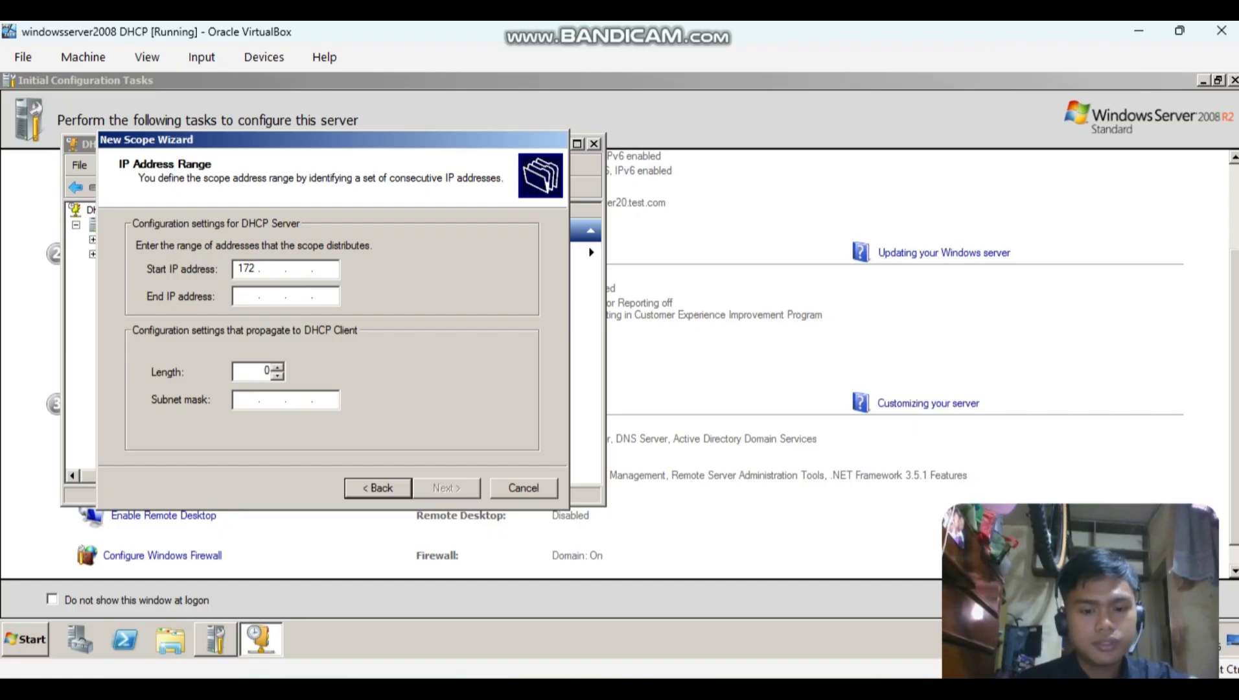
pyautogui.write('16.')
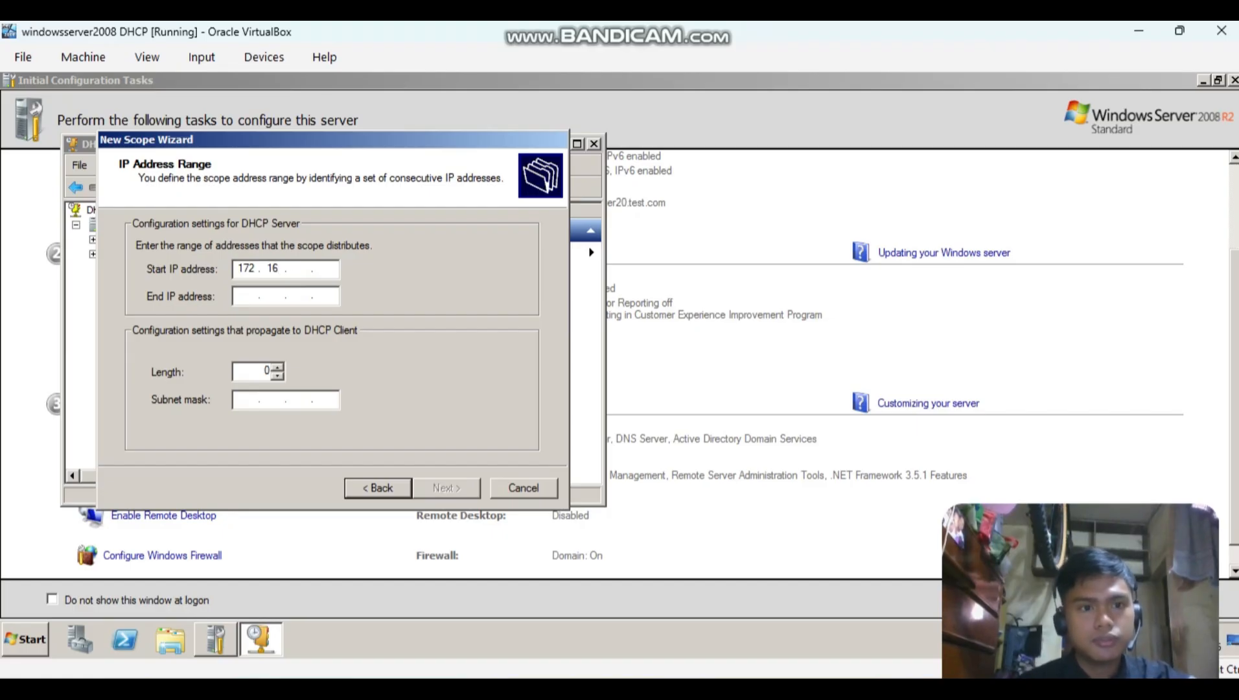
pyautogui.press('BackSpace')
pyautogui.press('BackSpace')
pyautogui.press('BackSpace')
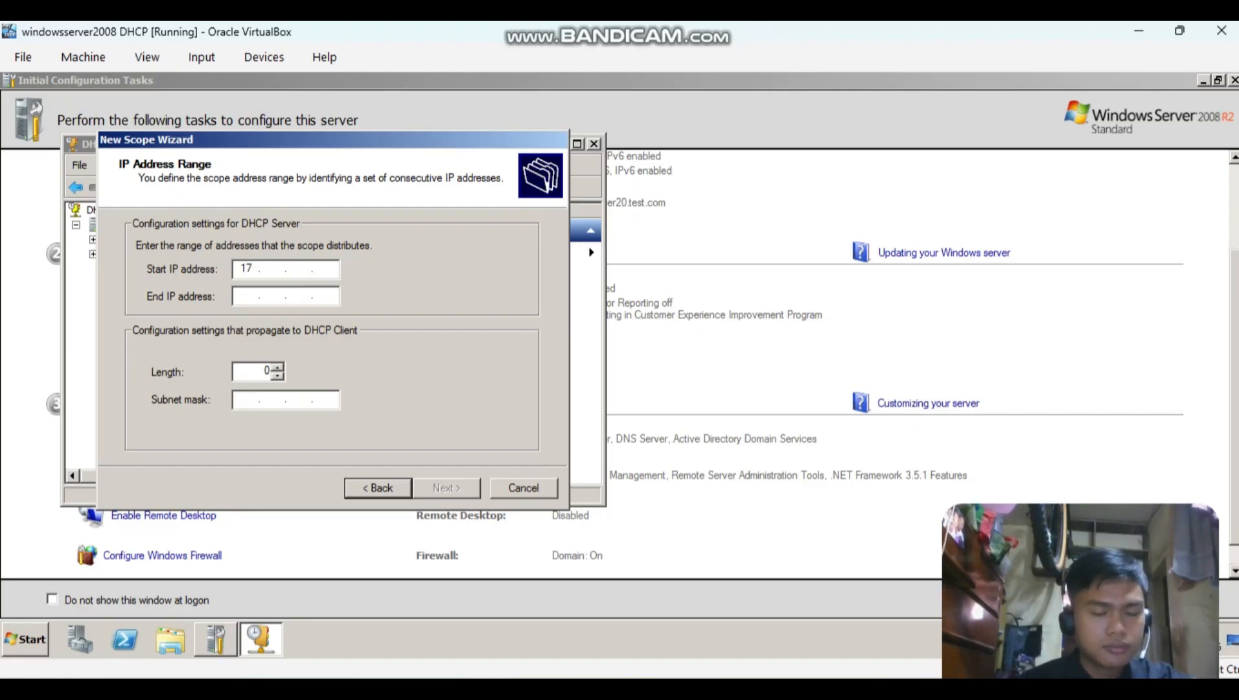
pyautogui.write('2.16.')
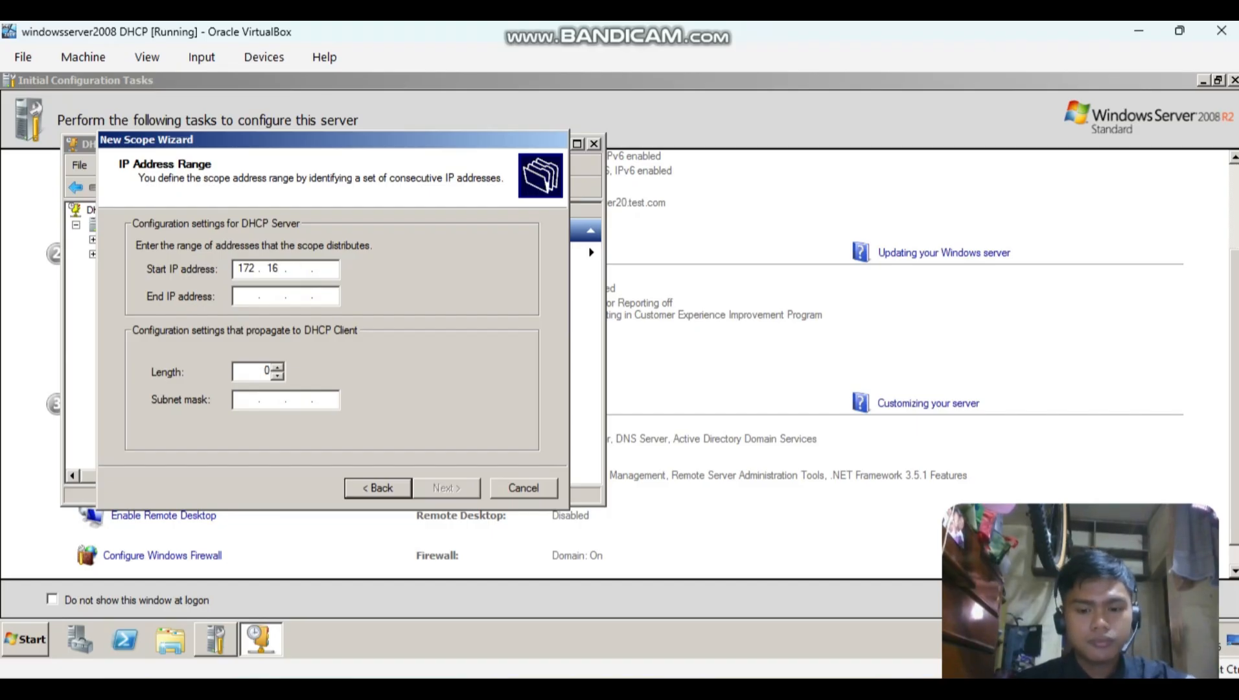
pyautogui.write('0.1')
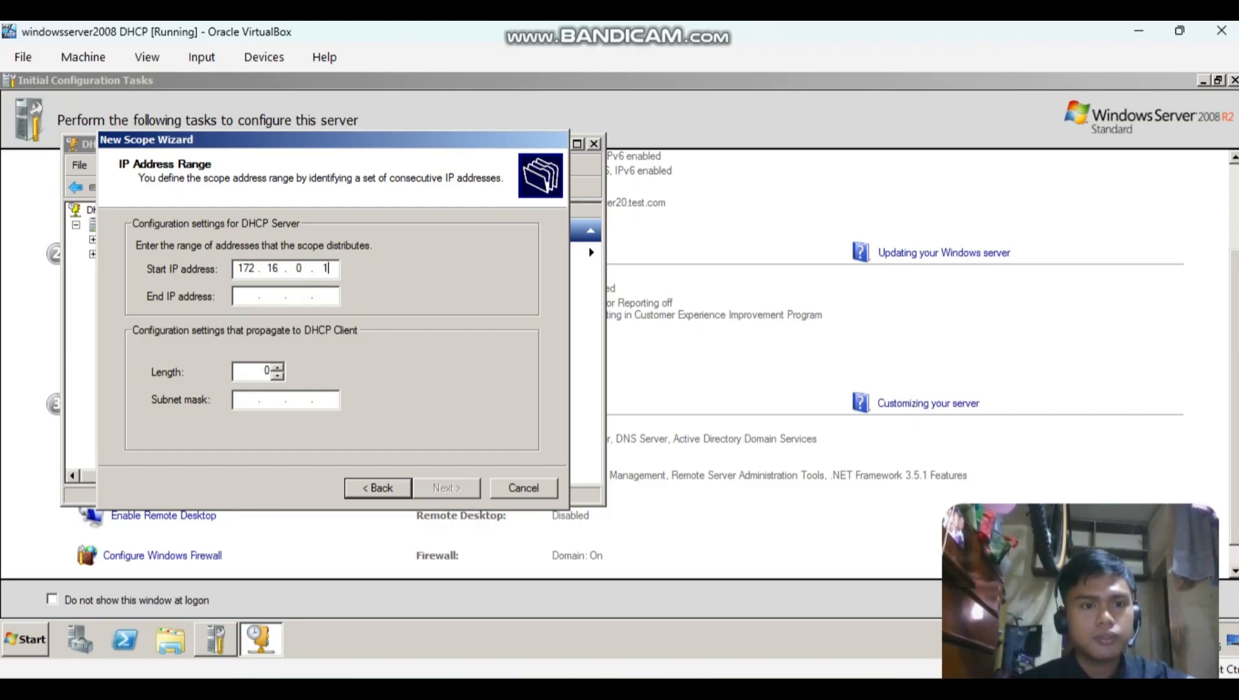
pyautogui.press('Tab')
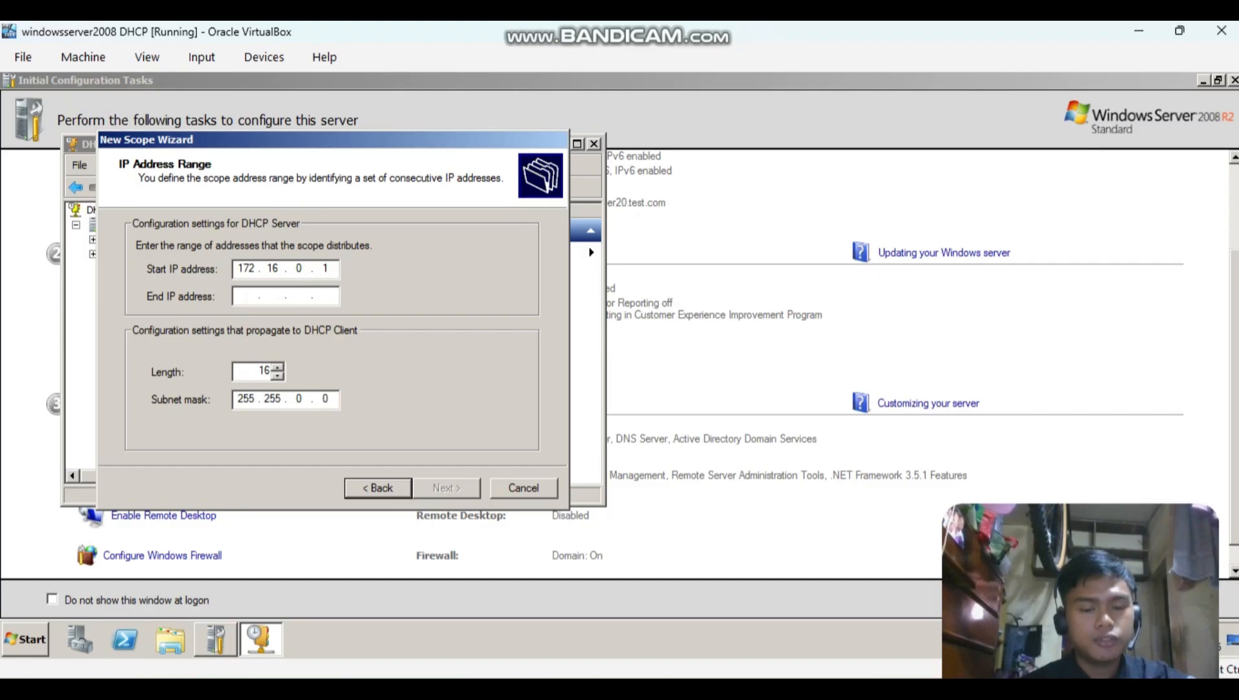
pyautogui.write('172.')
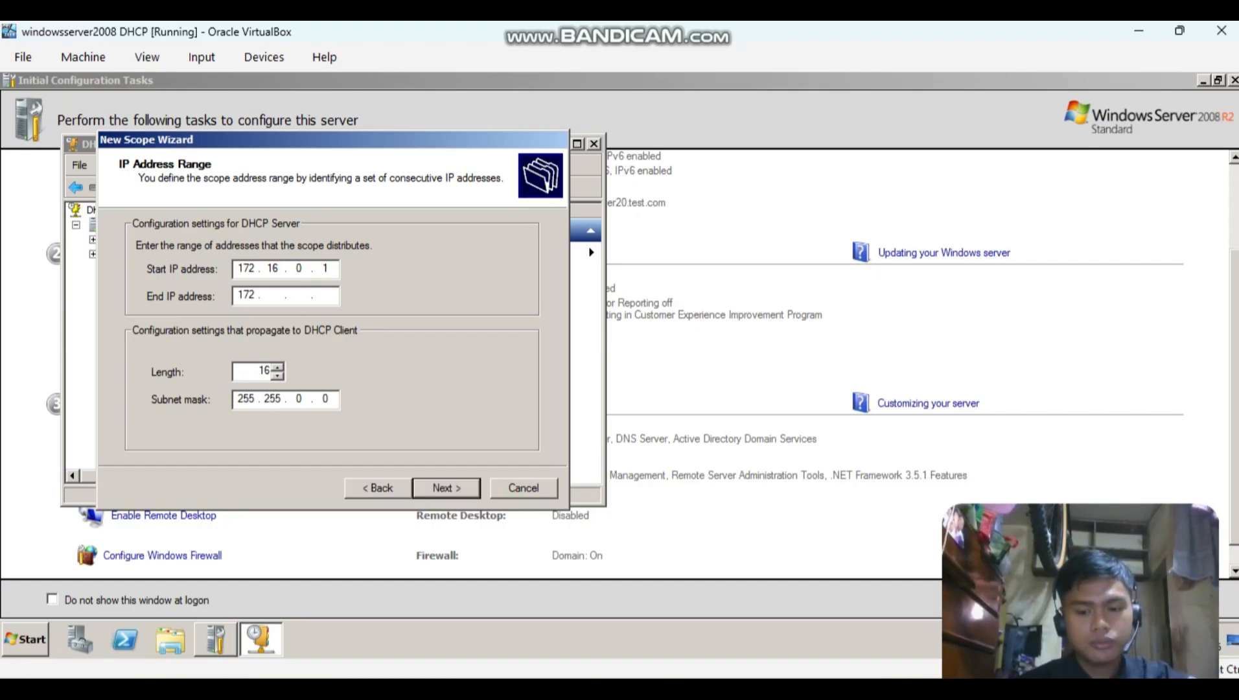
pyautogui.write('16.0.')
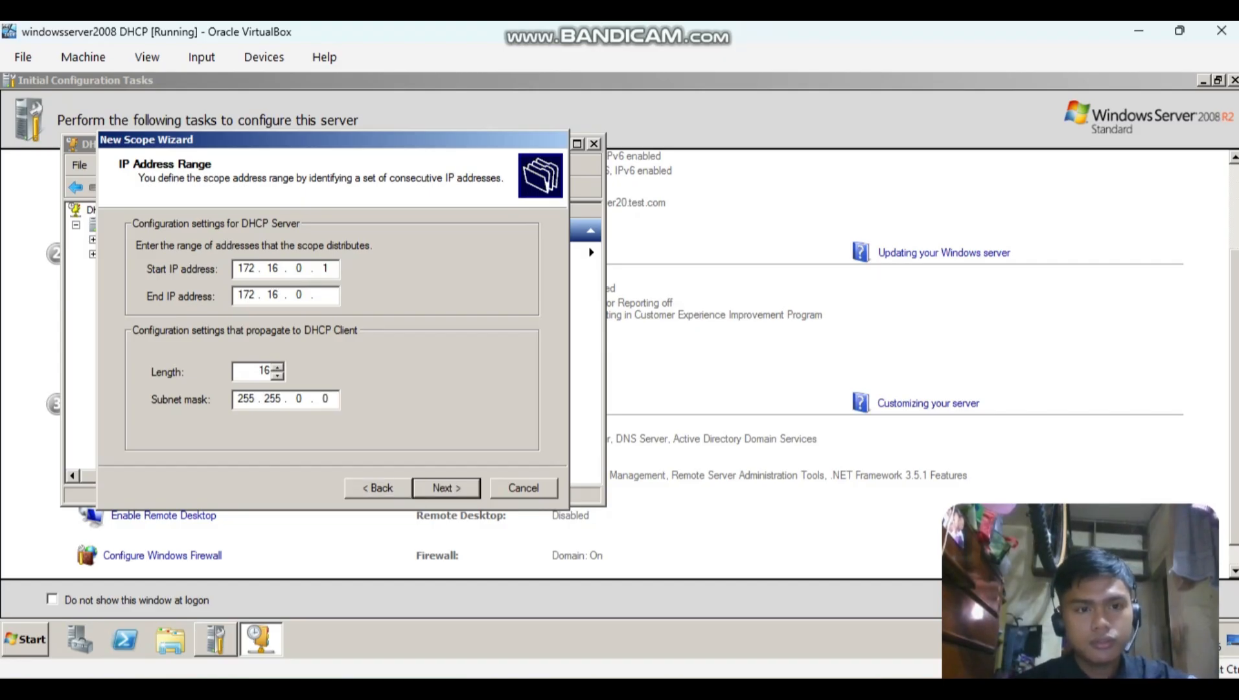
pyautogui.write('126')
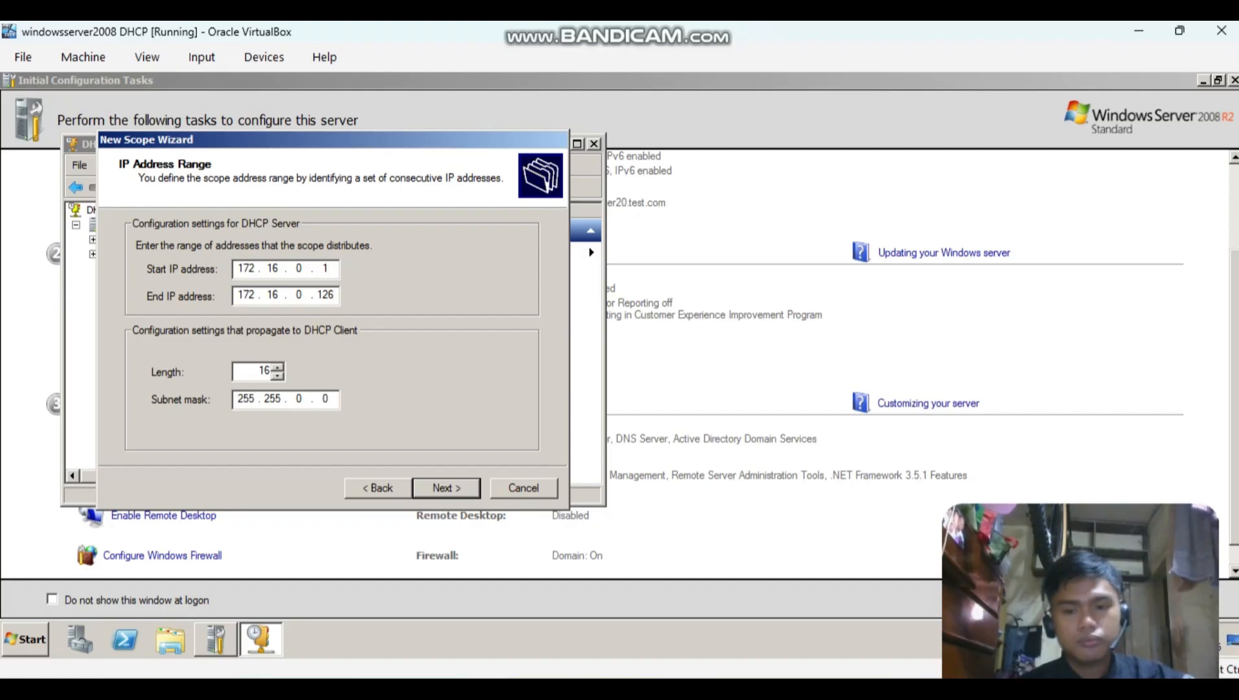
# Set the Net B subnet mask length to 24, checking the value in the notes, and continue to the exclusions.
pyautogui.hotkey('alt', 'Tab')
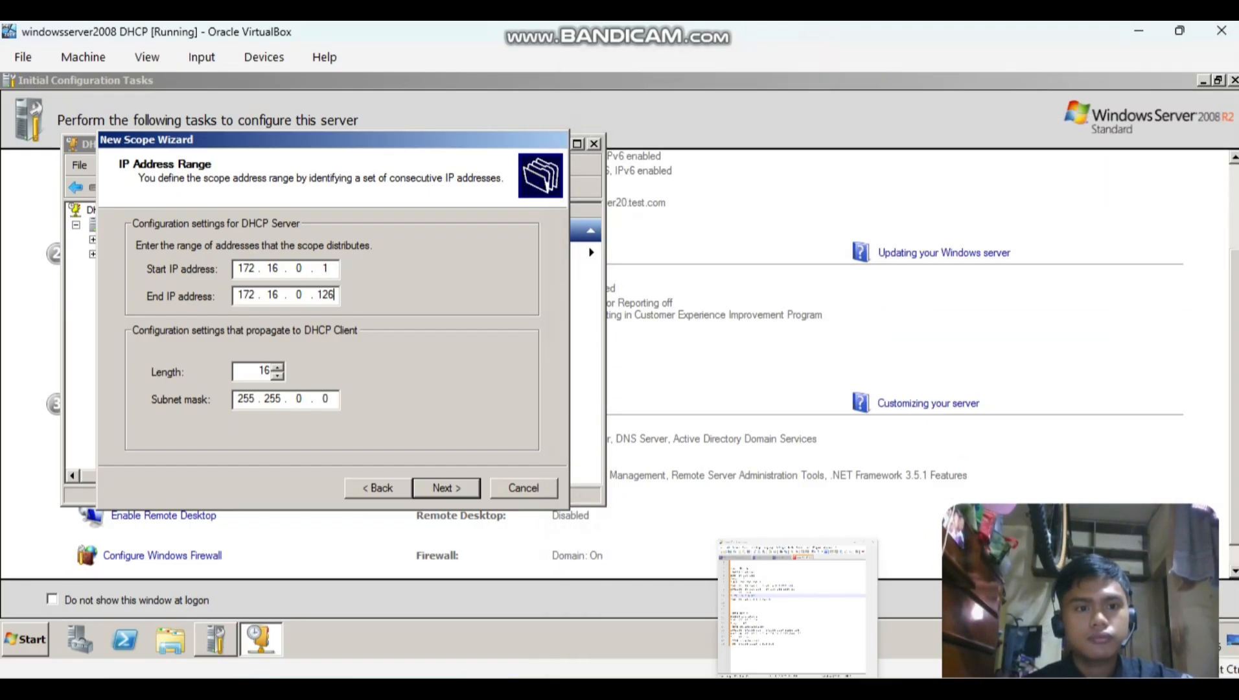
pyautogui.hotkey('alt', 'Tab')
pyautogui.press('Up')
pyautogui.press('Up')
pyautogui.press('Up')
pyautogui.press('Up')
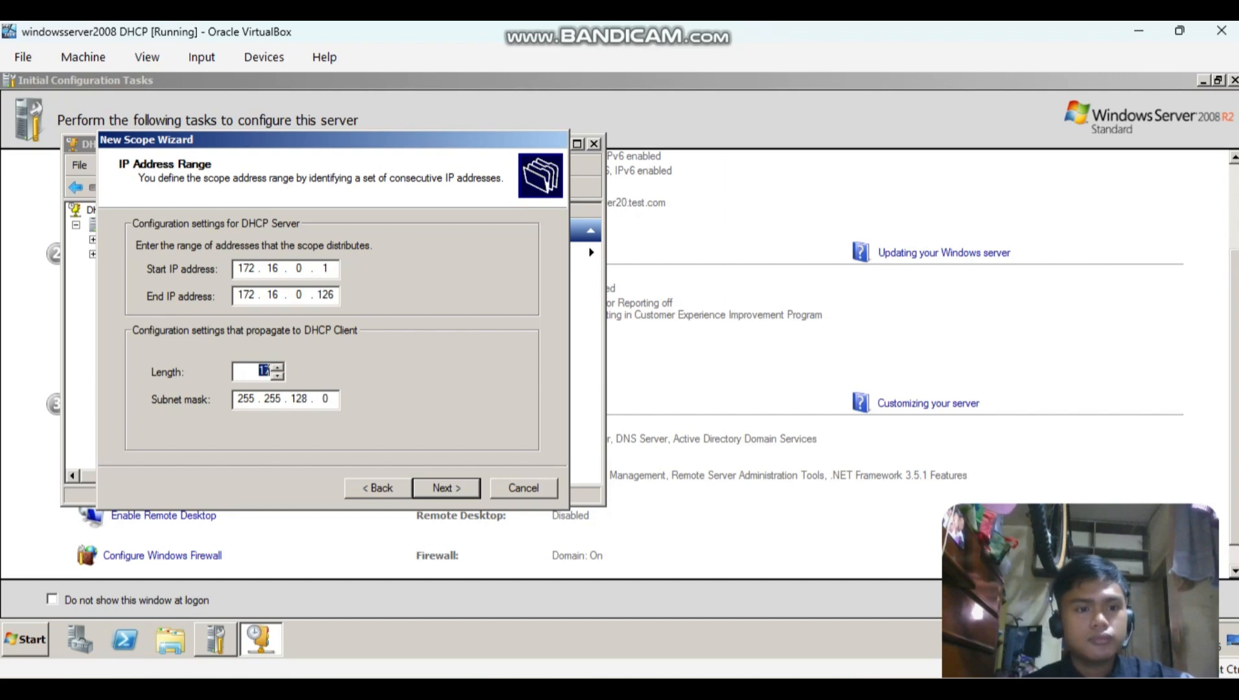
pyautogui.press('Up')
pyautogui.press('Up')
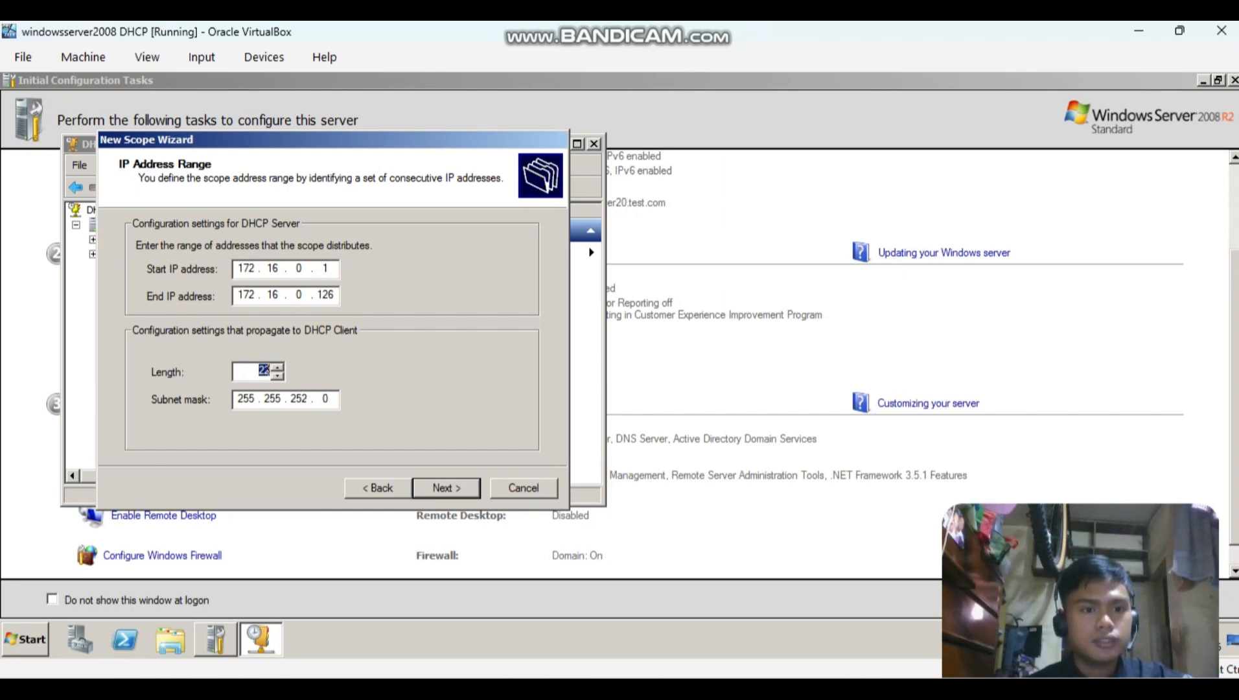
pyautogui.hotkey('alt', 'Tab')
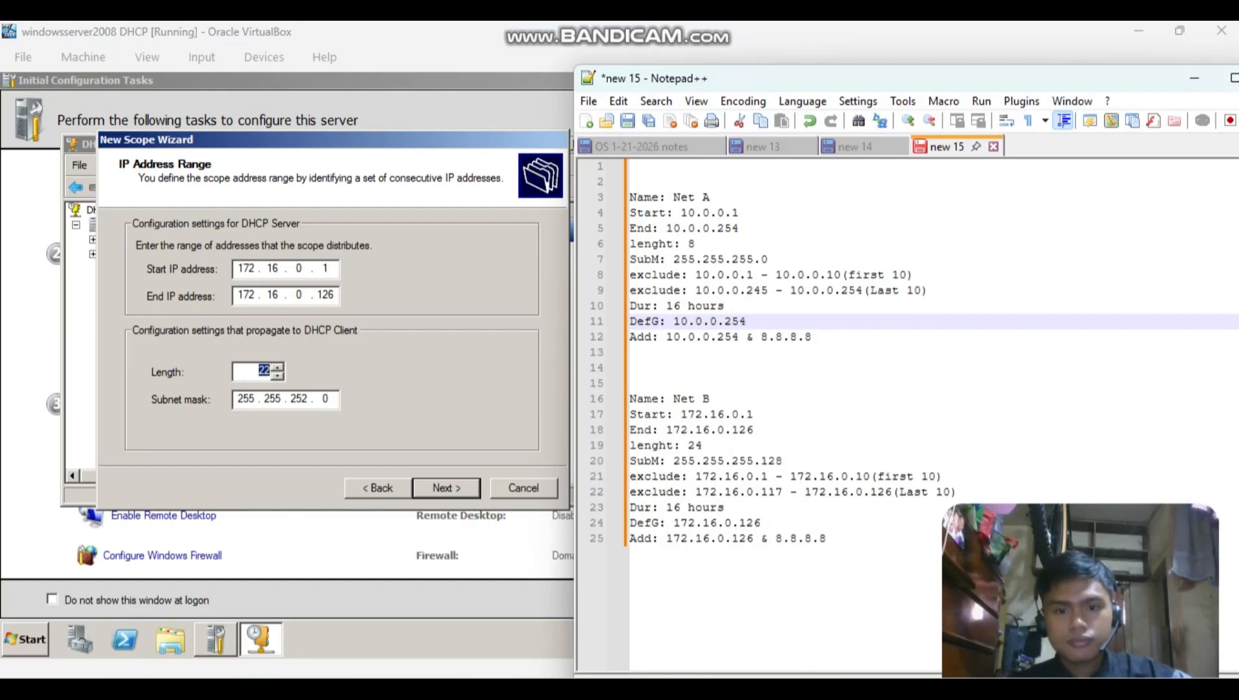
pyautogui.hotkey('alt', 'Tab')
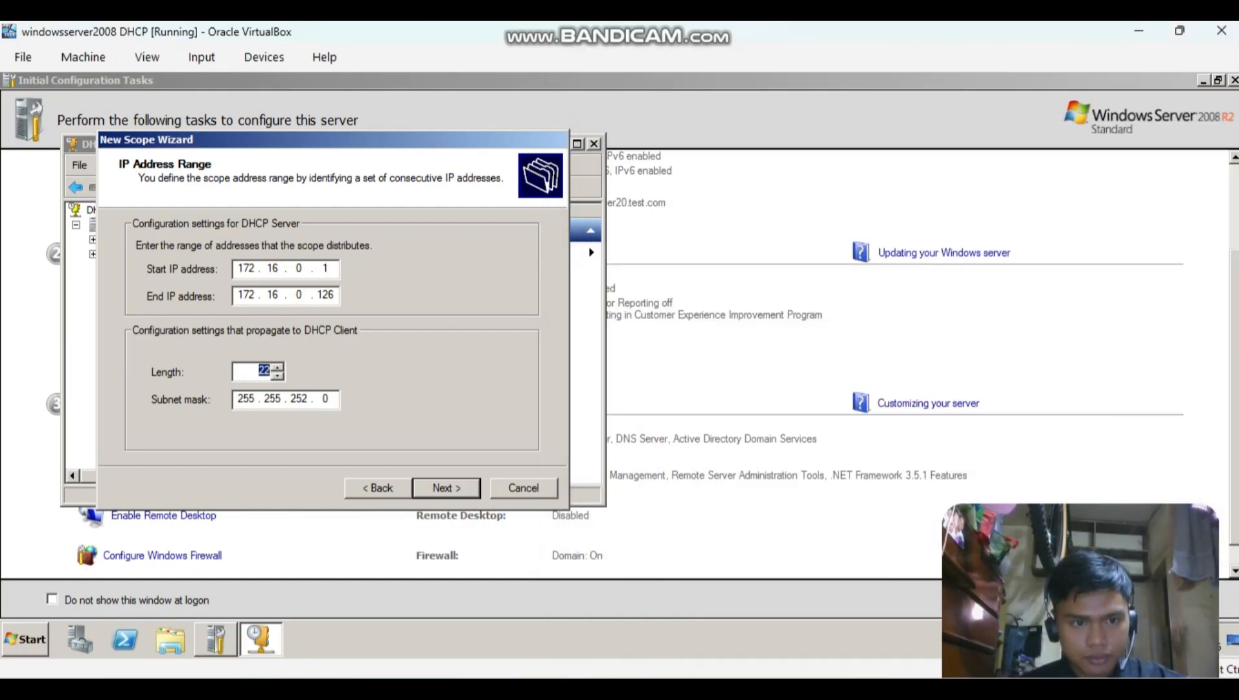
pyautogui.press('Up')
pyautogui.press('Up')
pyautogui.press('Return')
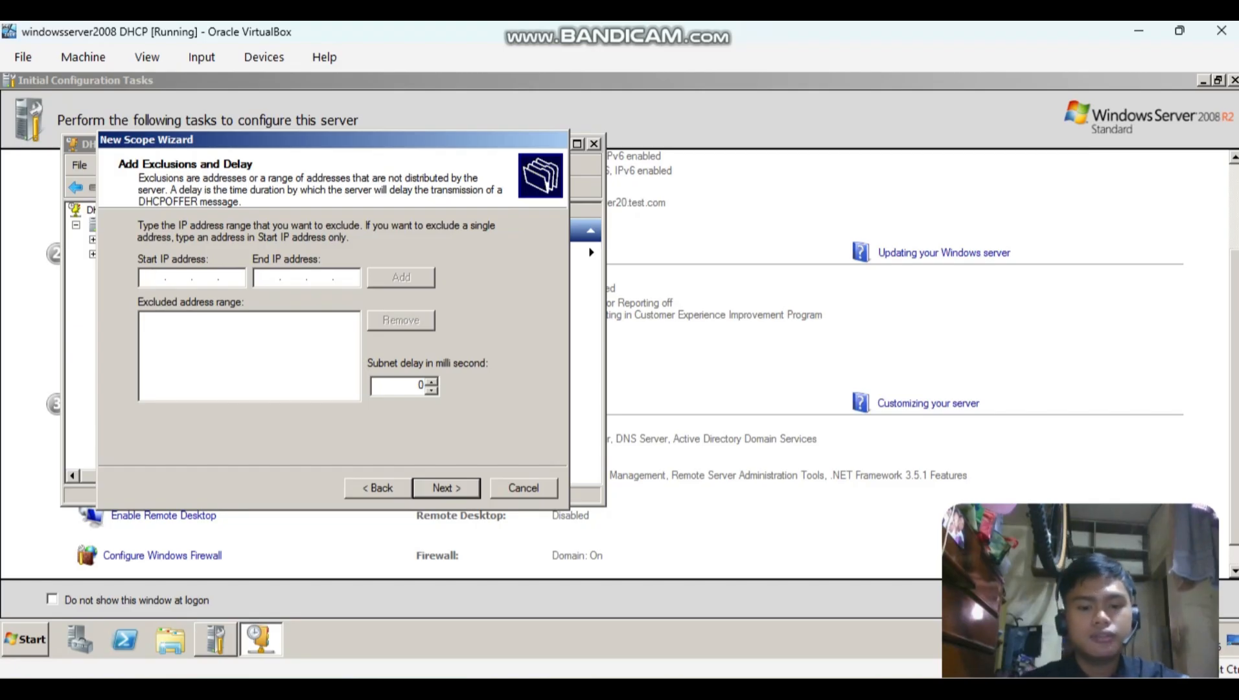
# Exclude the first ten Net B addresses, 172.16.0.1 to 172.16.0.10, from distribution.
pyautogui.write('172.16')
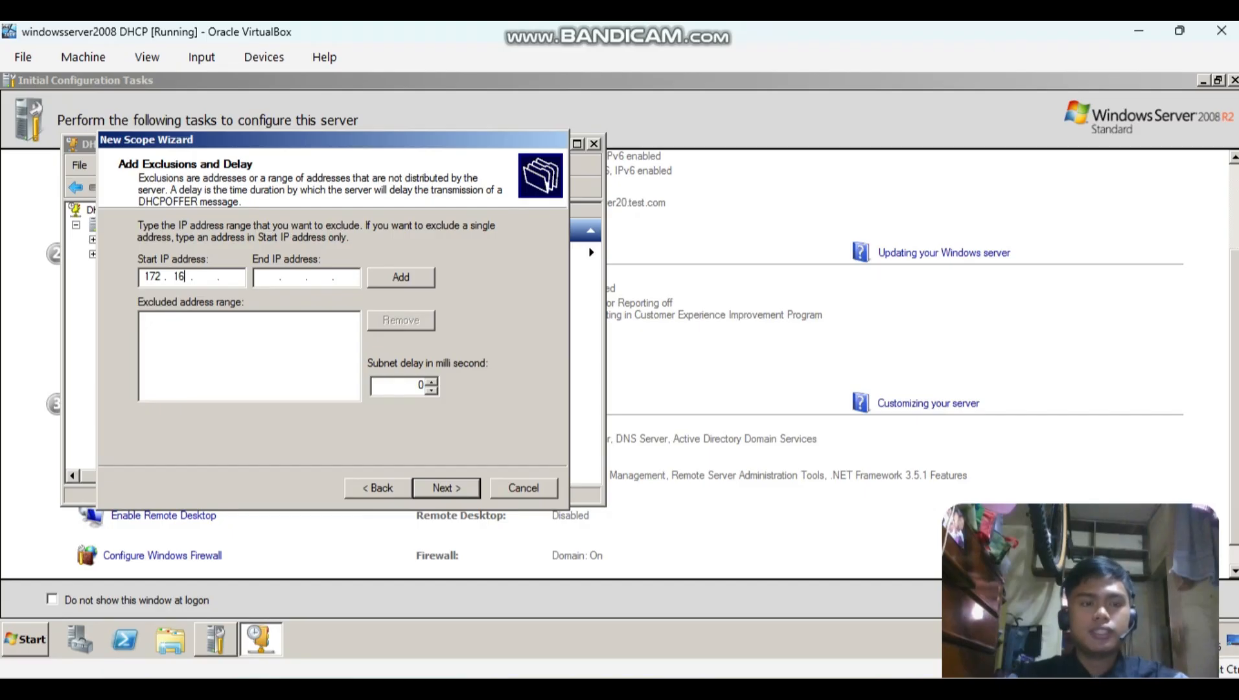
pyautogui.write('.')
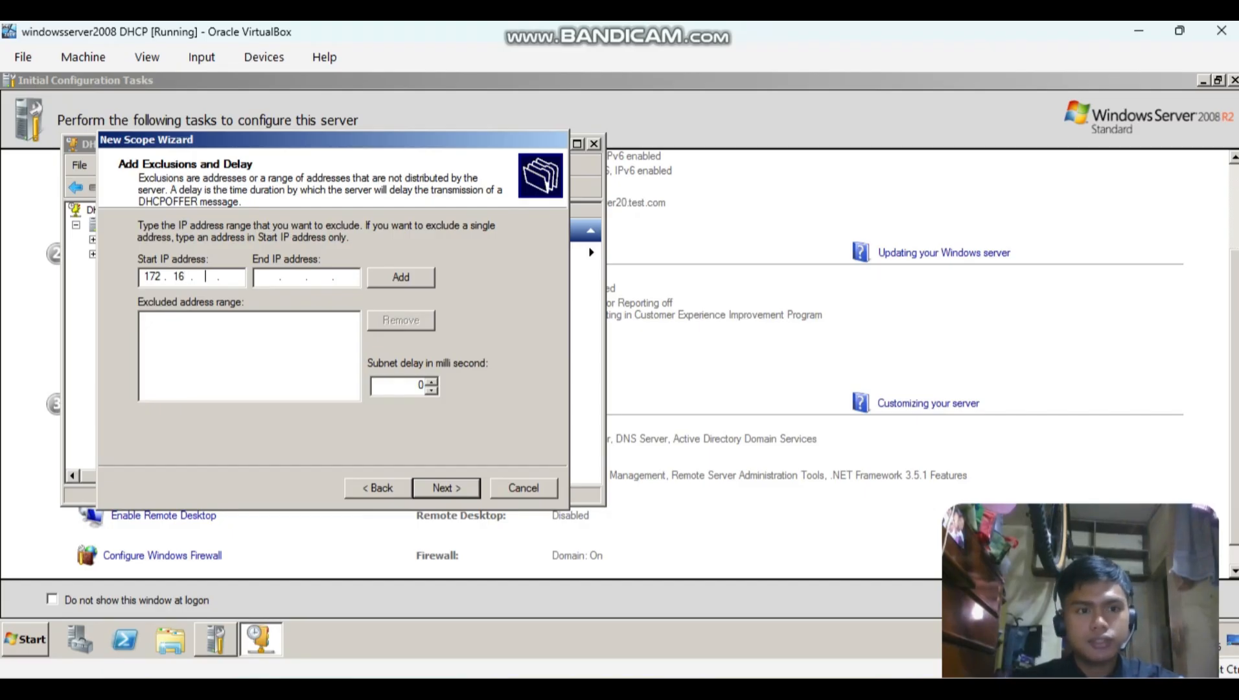
pyautogui.write('0')
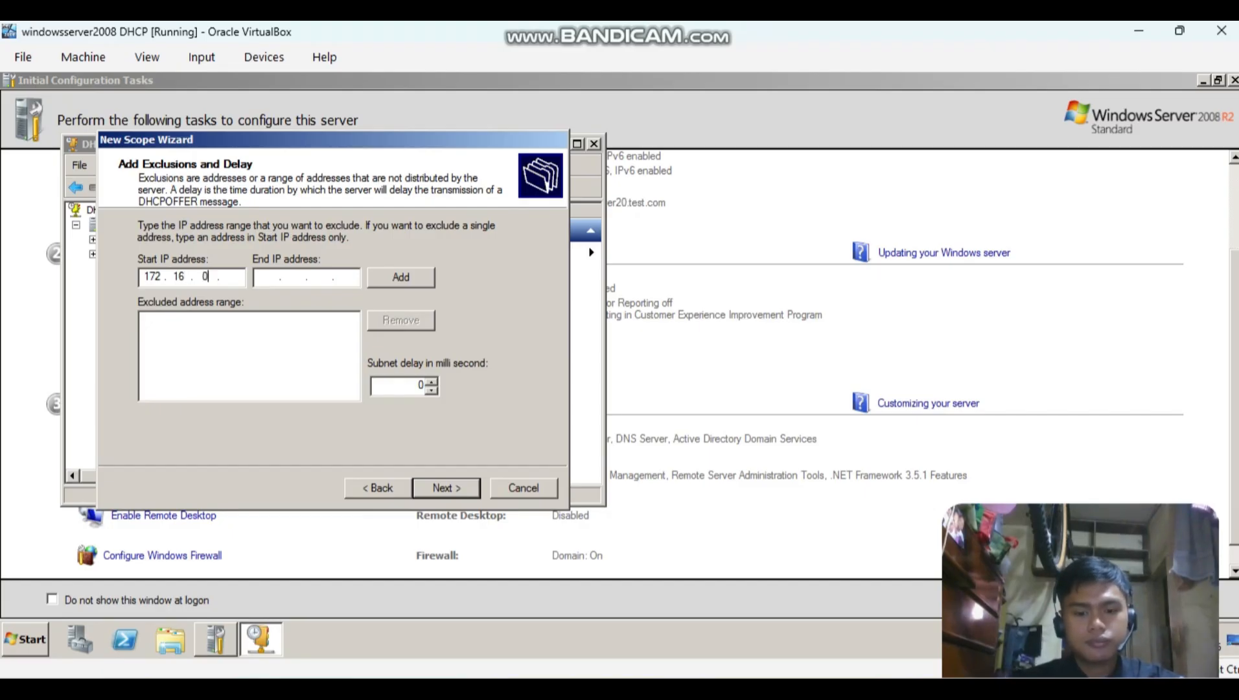
pyautogui.write('.1')
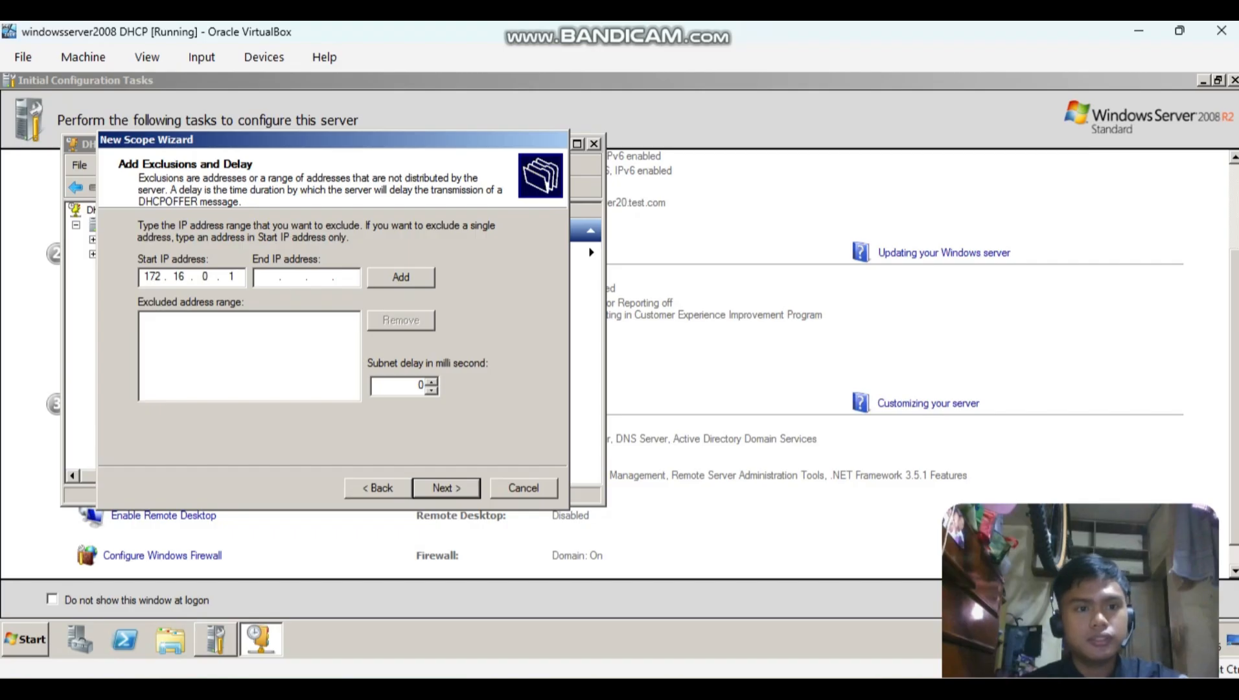
pyautogui.press('Tab')
pyautogui.write('17')
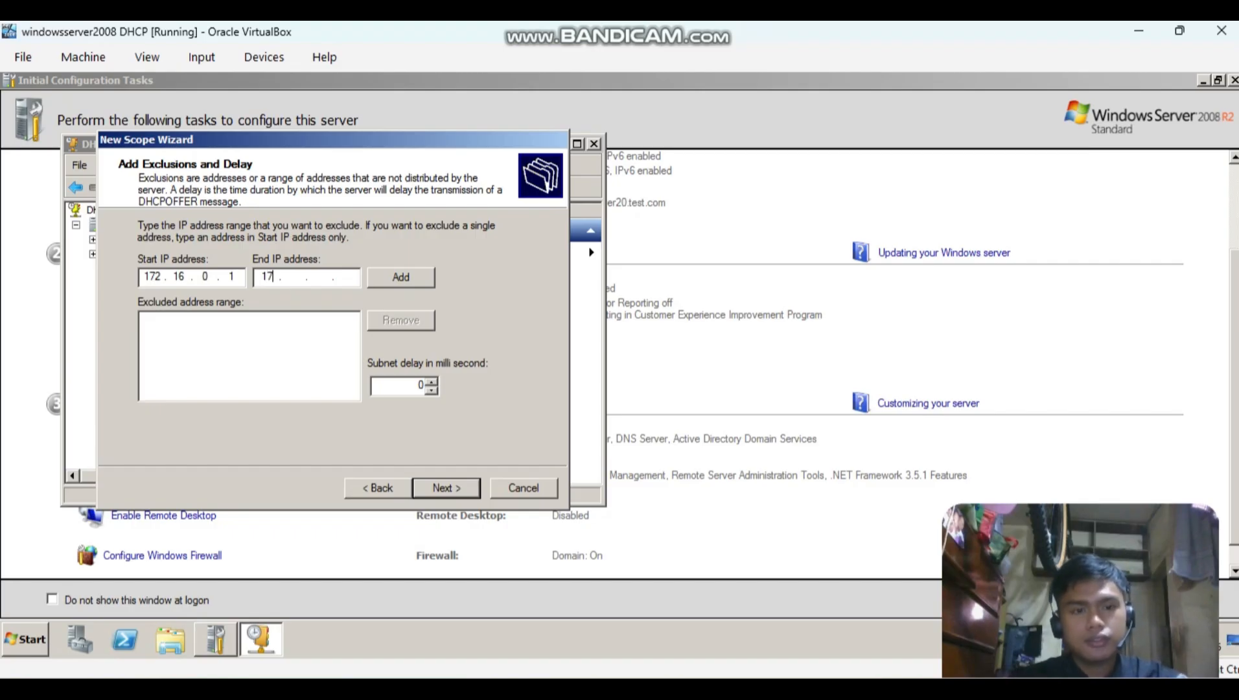
pyautogui.write('2.')
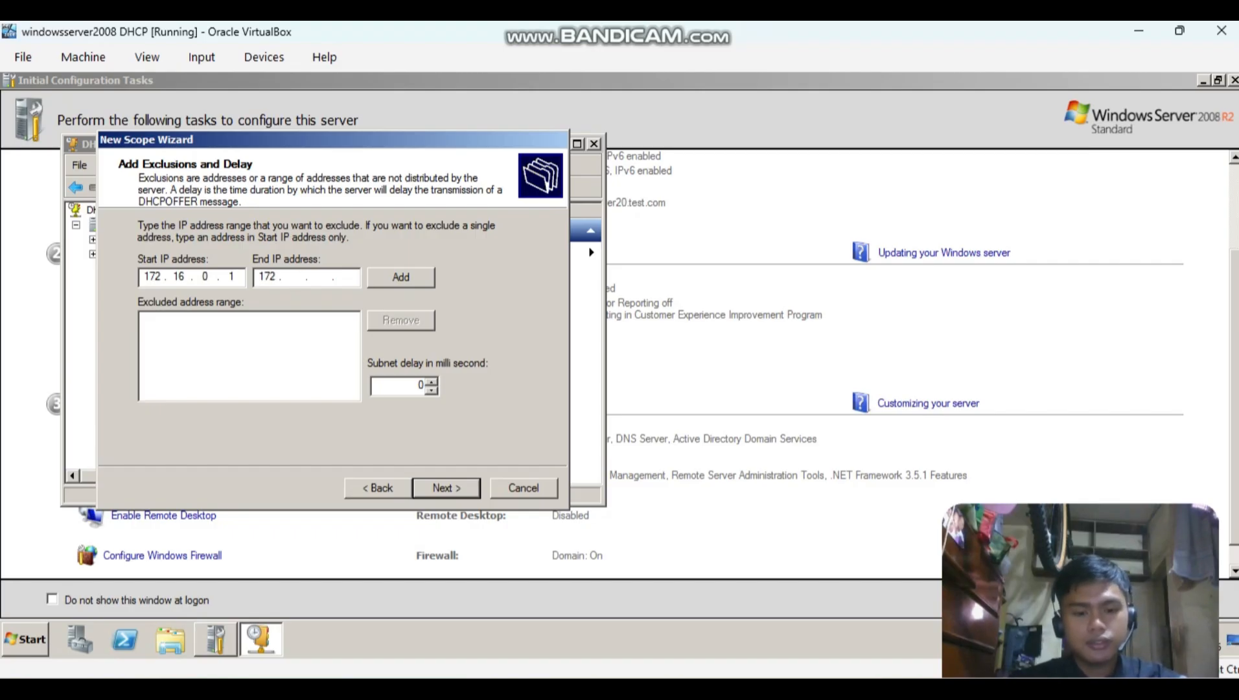
pyautogui.write('16.0.10')
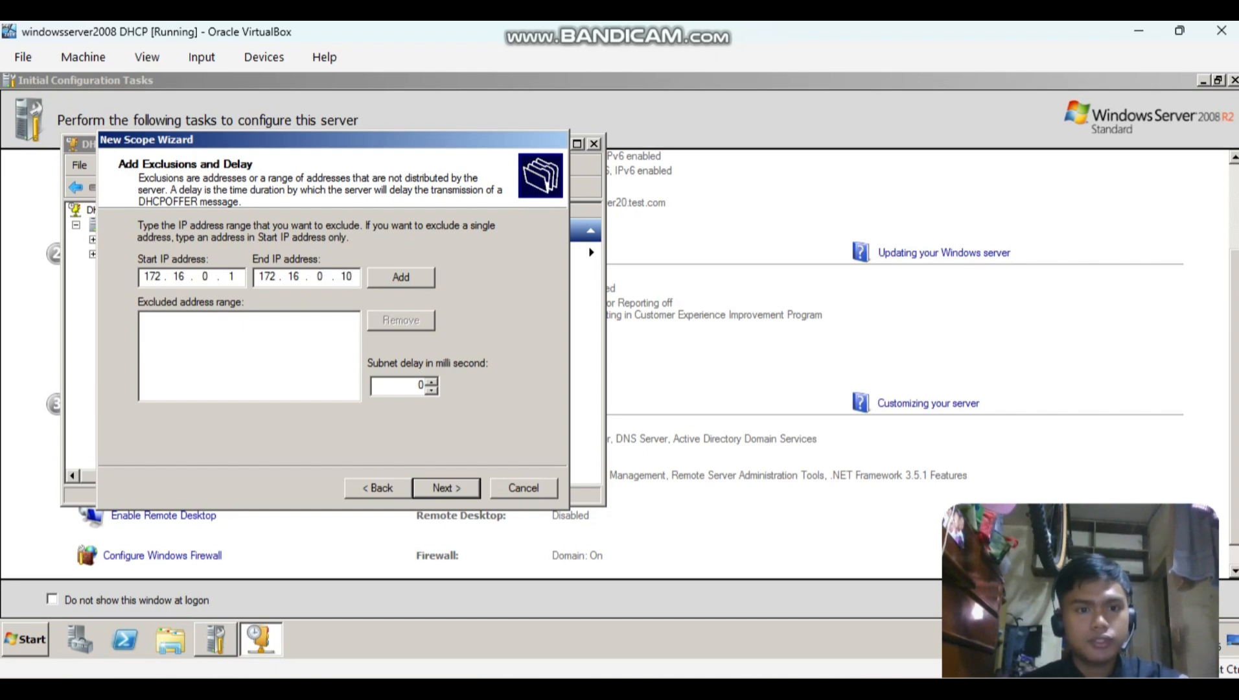
pyautogui.click(401, 277)
# Exclude 172.16.0.117 to 172.16.0.126 from Net B, checking the range in the notes, and continue to the lease duration.
pyautogui.write('172.')
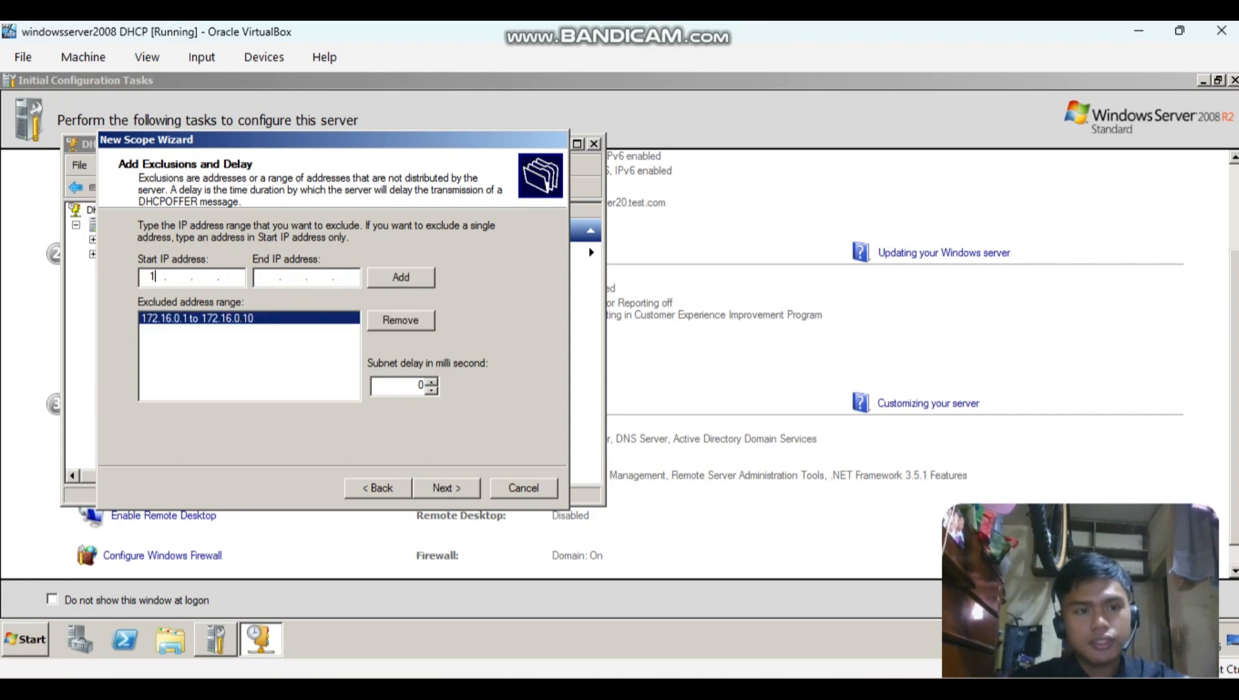
pyautogui.write('16.0')
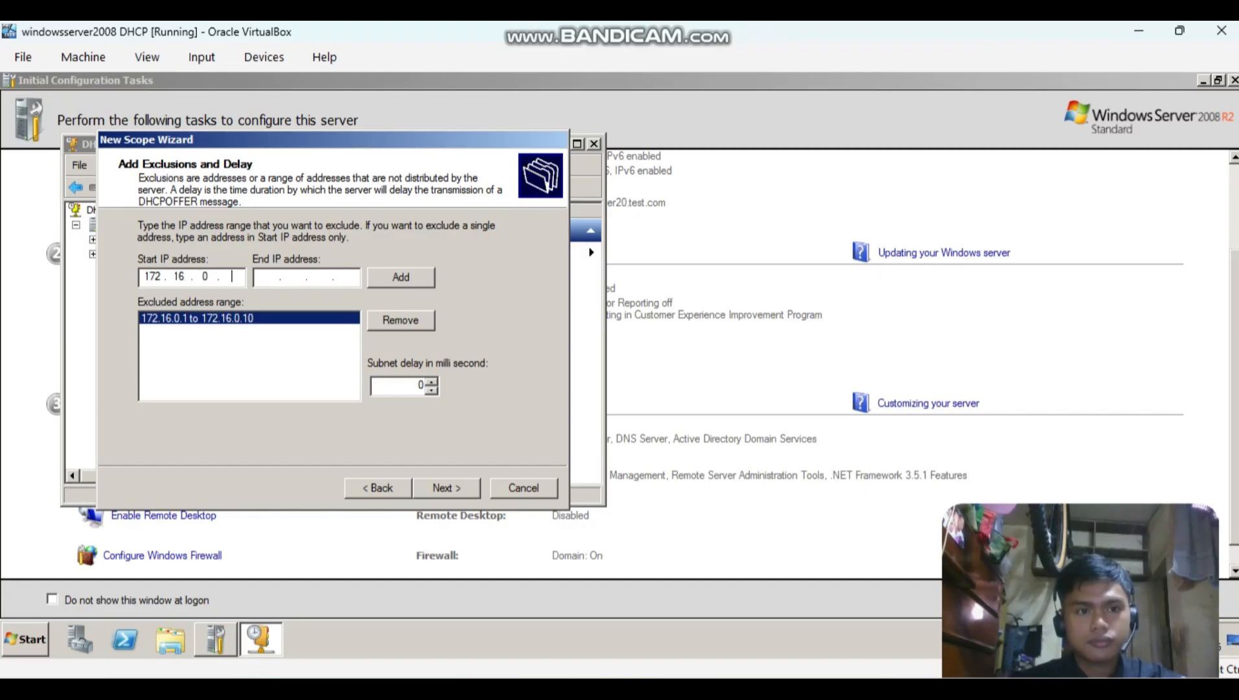
pyautogui.write('.')
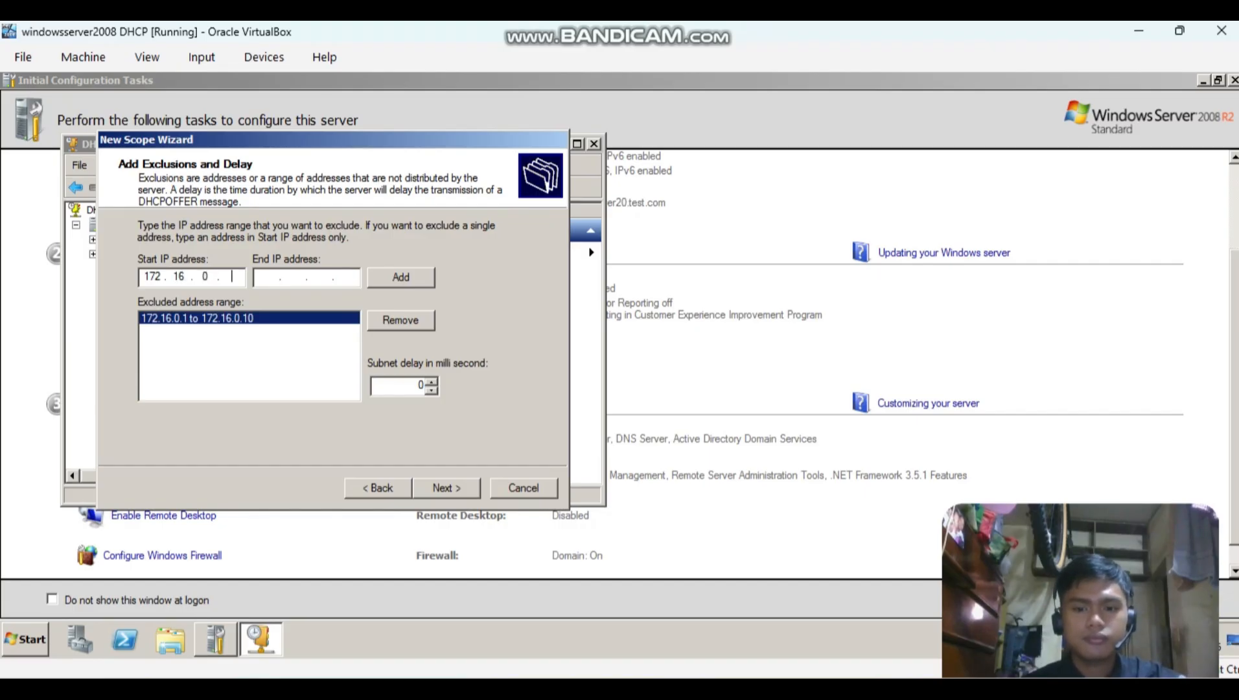
pyautogui.hotkey('alt', 'Tab')
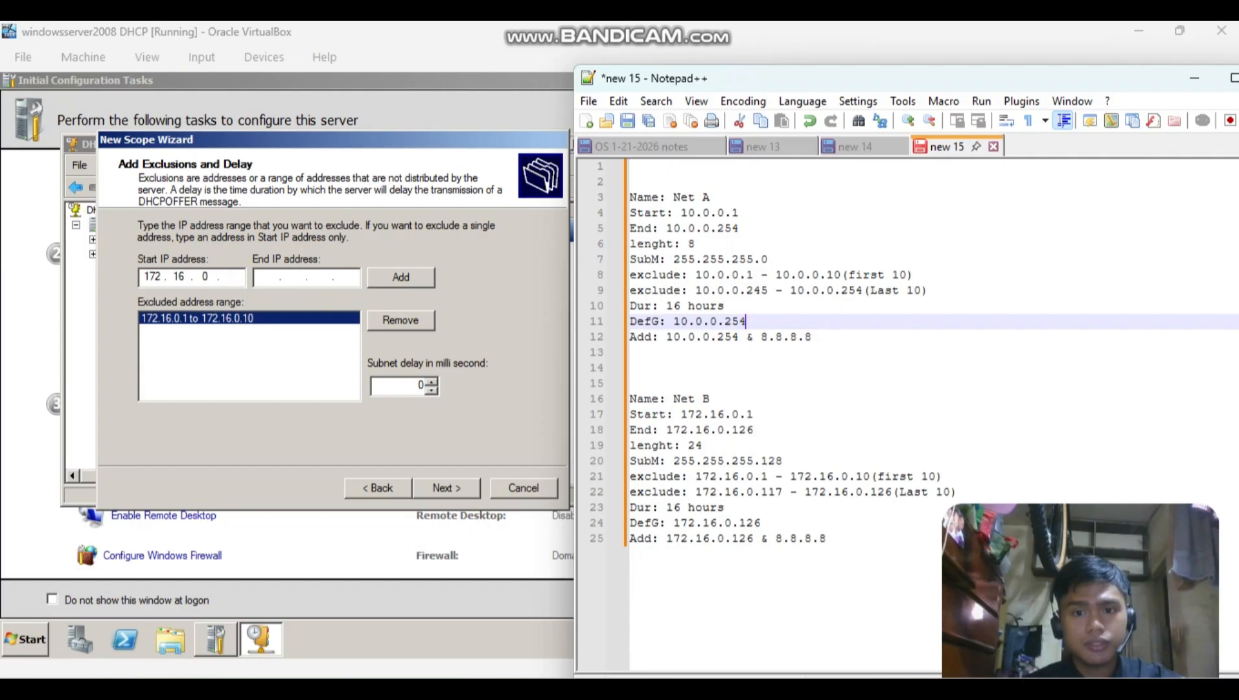
pyautogui.hotkey('alt', 'Tab')
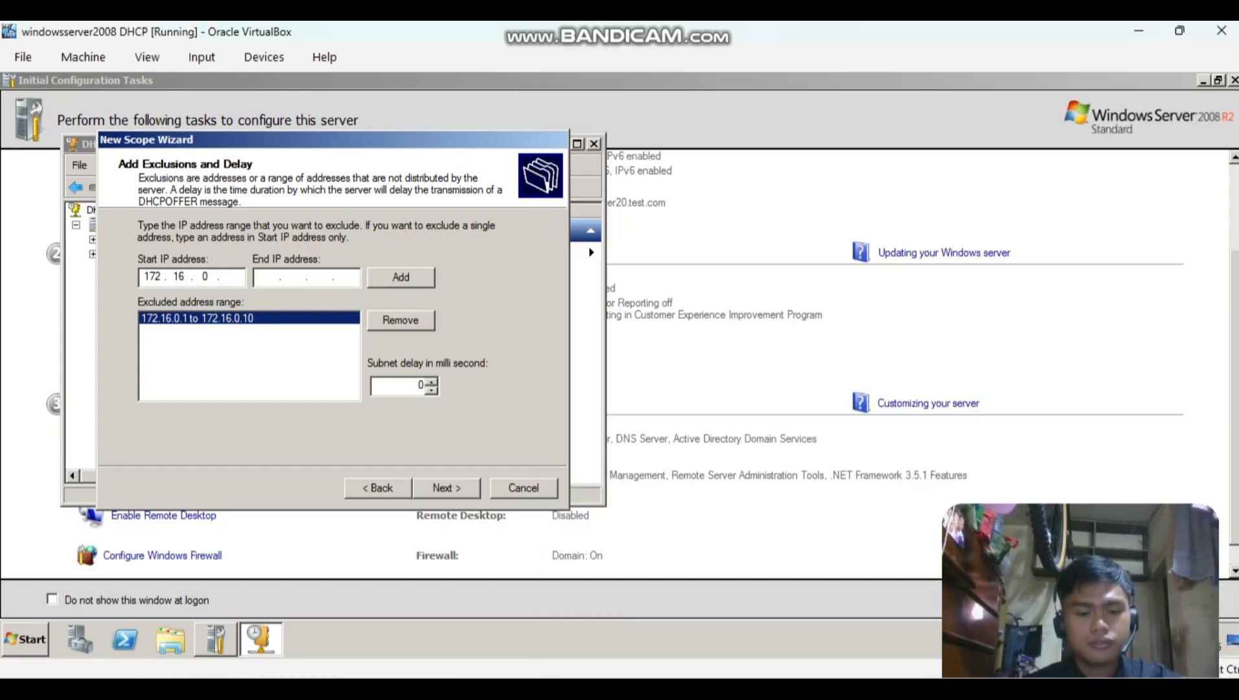
pyautogui.write('17')
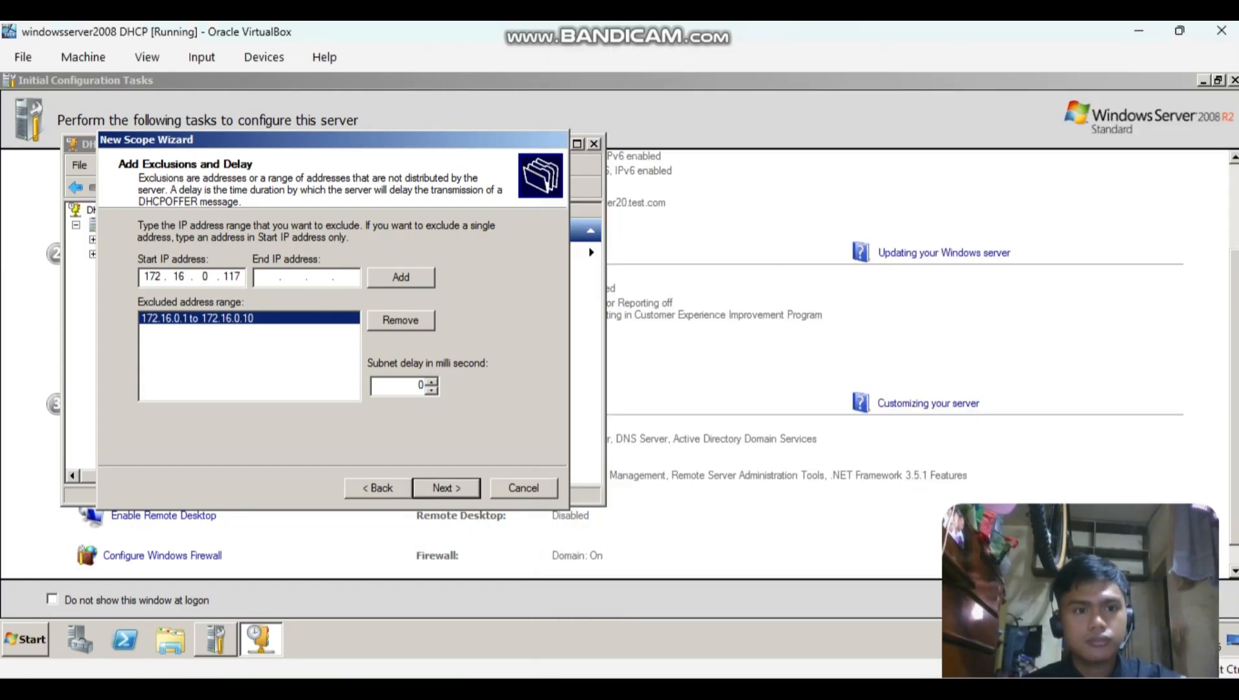
pyautogui.write('172...')
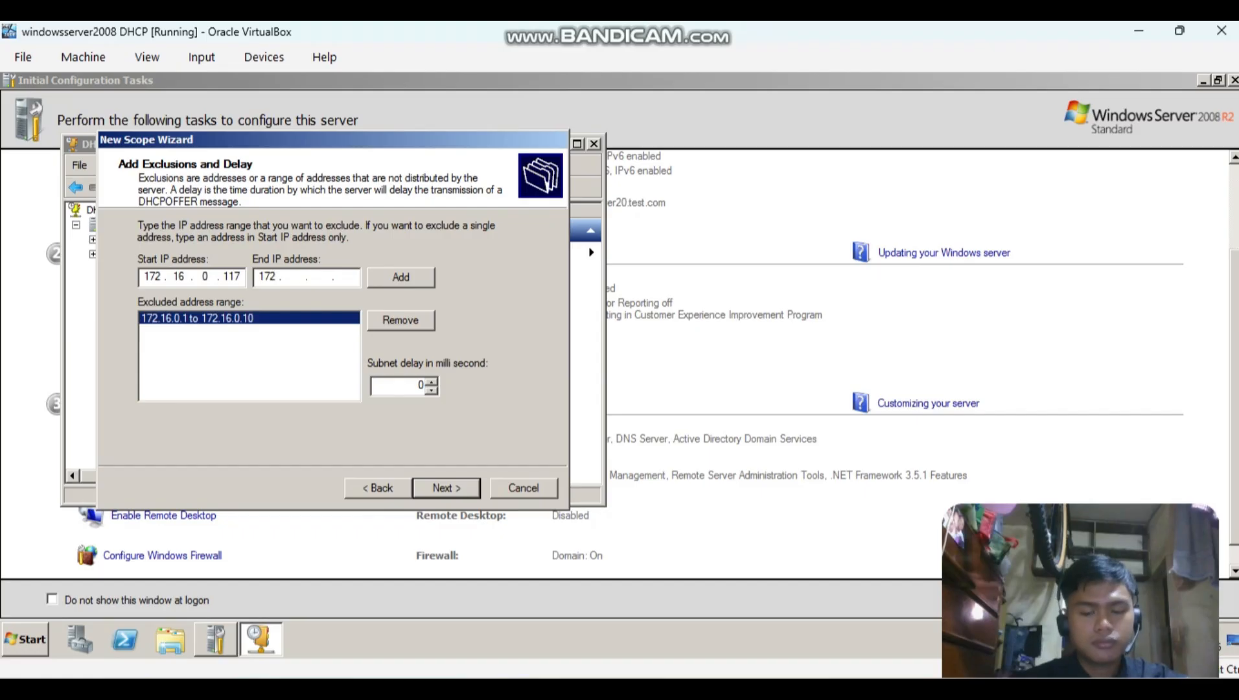
pyautogui.write('16.')
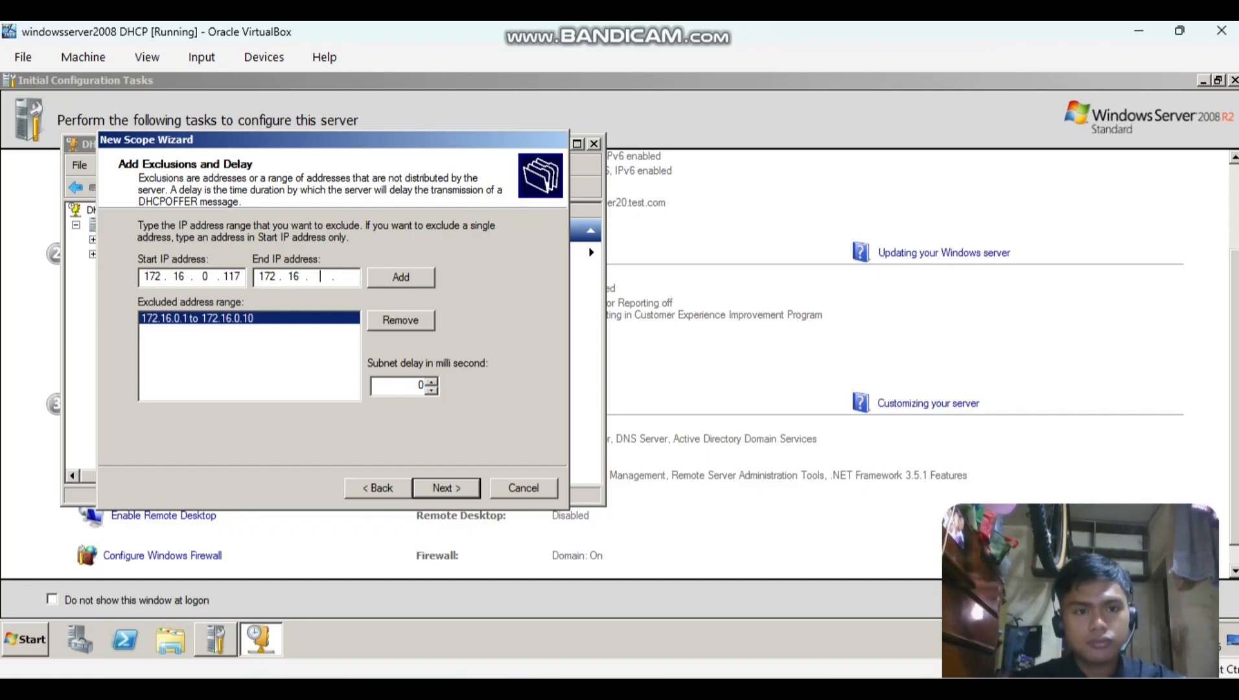
pyautogui.write('0')
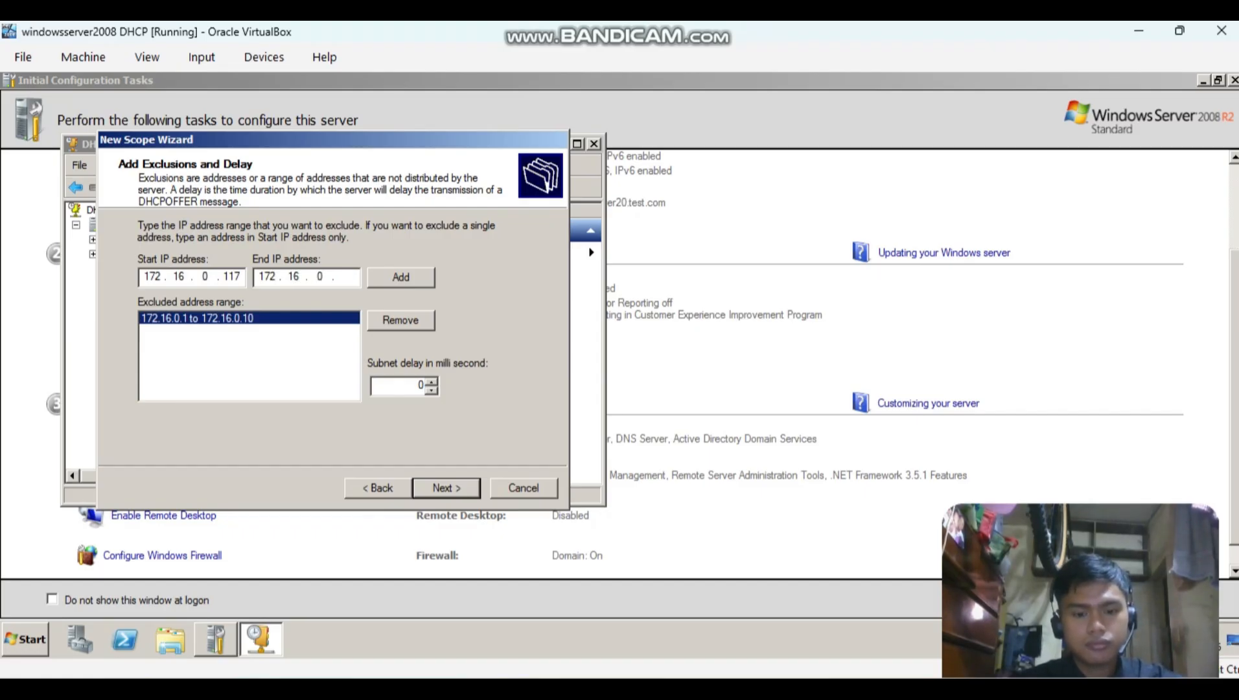
pyautogui.write('126')
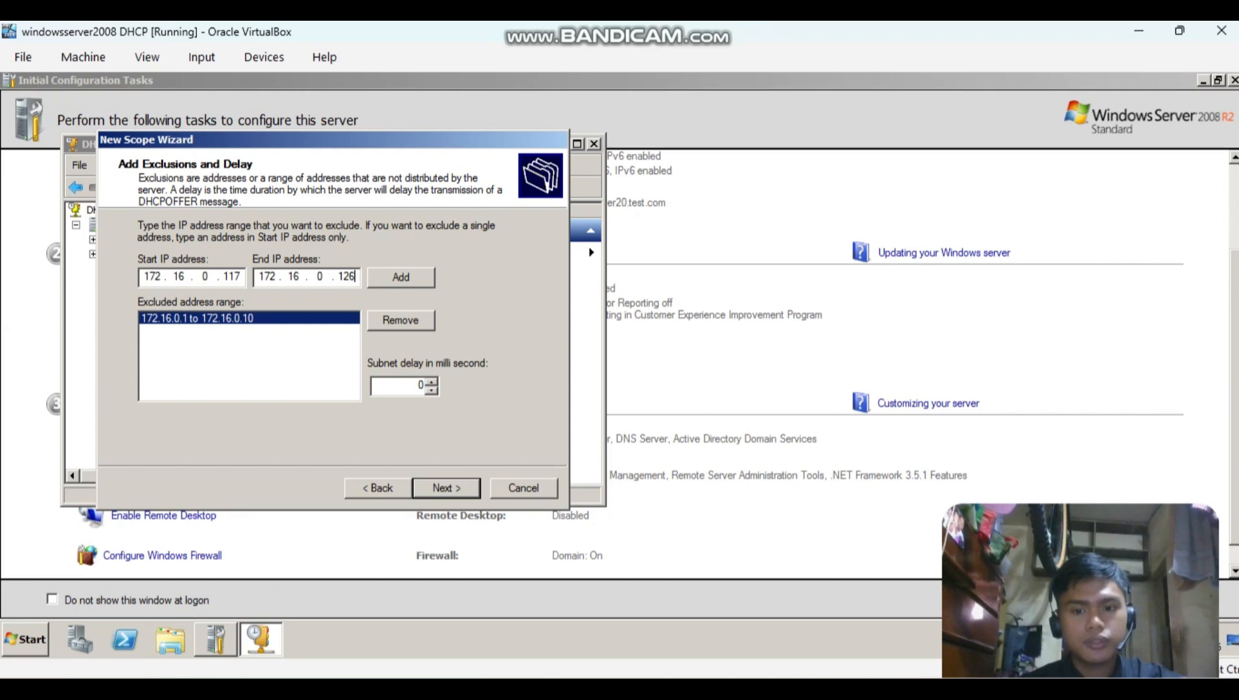
pyautogui.hotkey('alt', 'Tab')
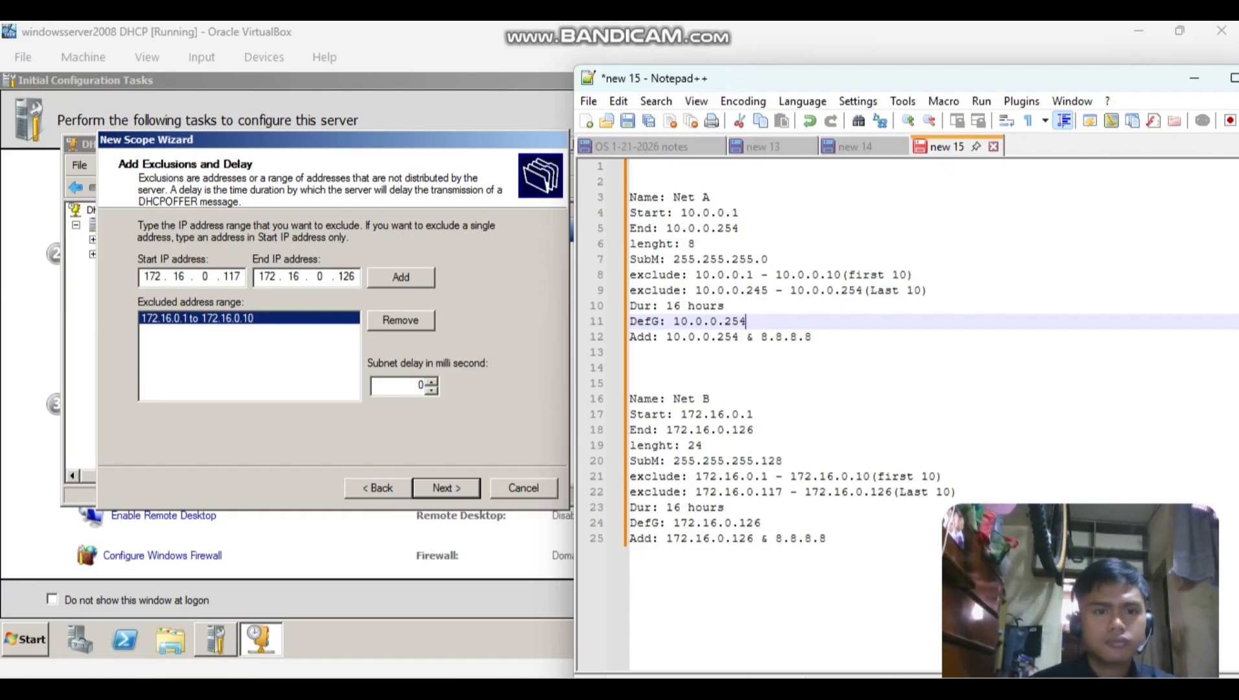
pyautogui.click(401, 278)
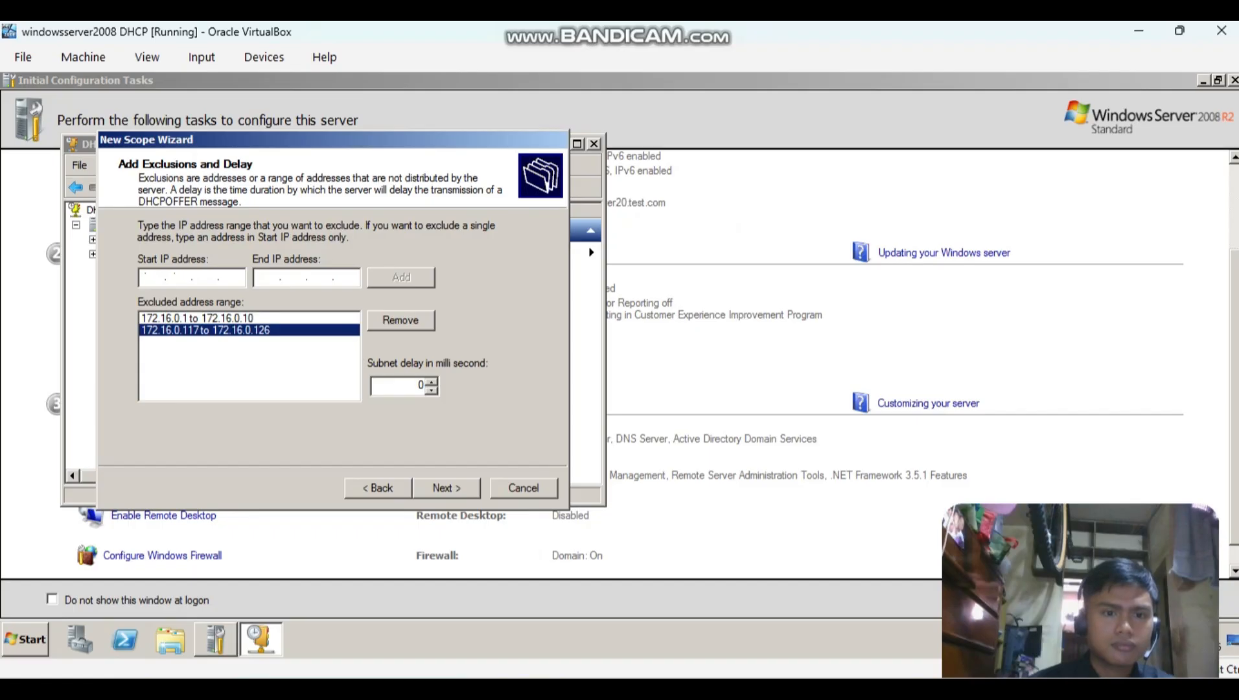
pyautogui.click(447, 487)
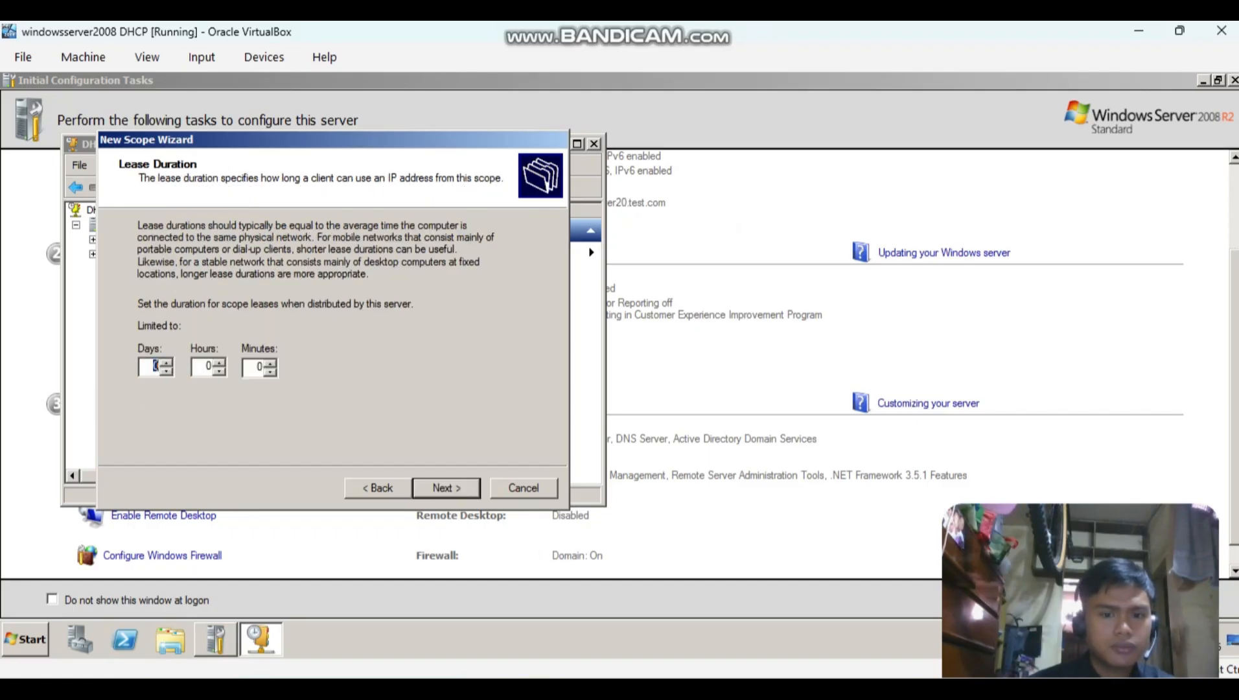
# Set the Net B lease duration to 0 days and the notes' 16 hours, and choose to configure the DHCP options now.
pyautogui.hotkey('alt', 'Tab')
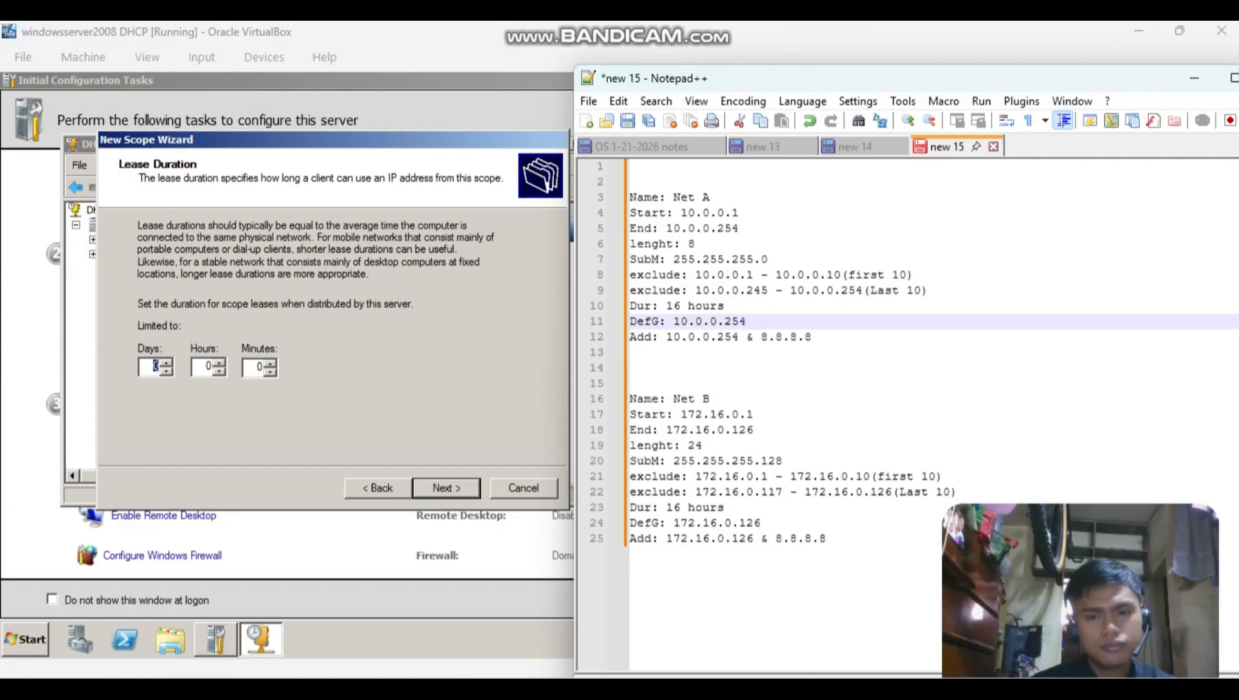
pyautogui.hotkey('alt', 'Tab')
pyautogui.write('0')
pyautogui.press('Tab')
pyautogui.write('1')
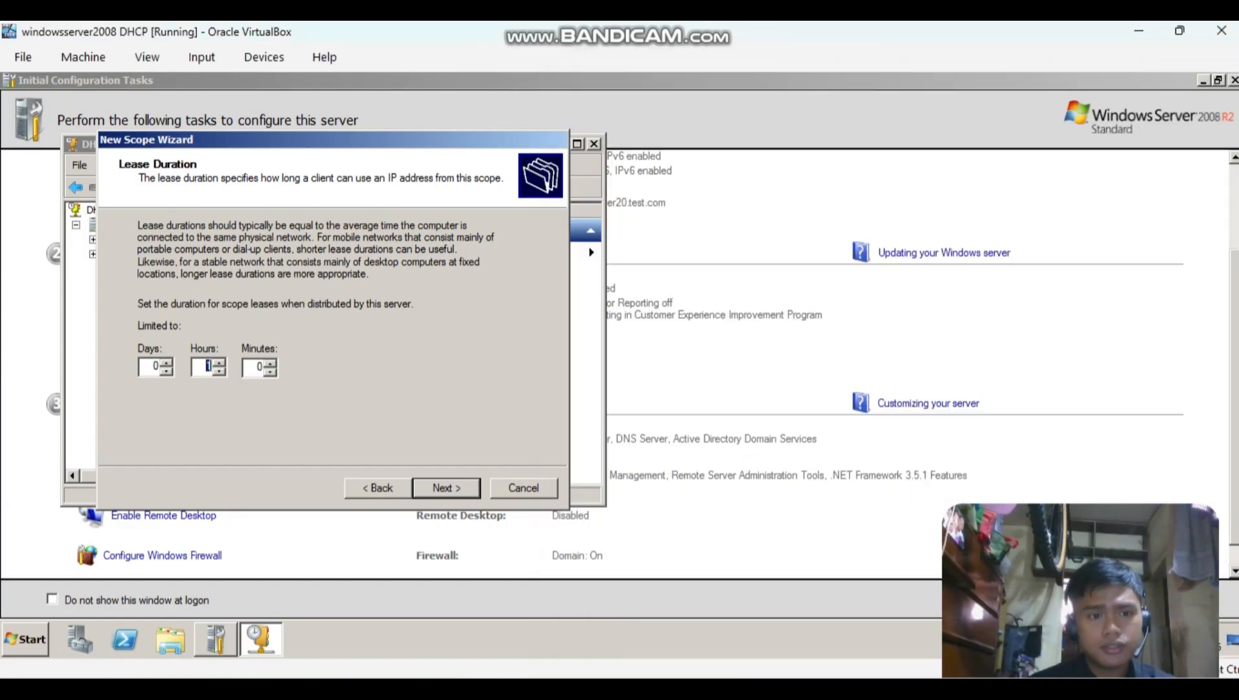
pyautogui.press('BackSpace')
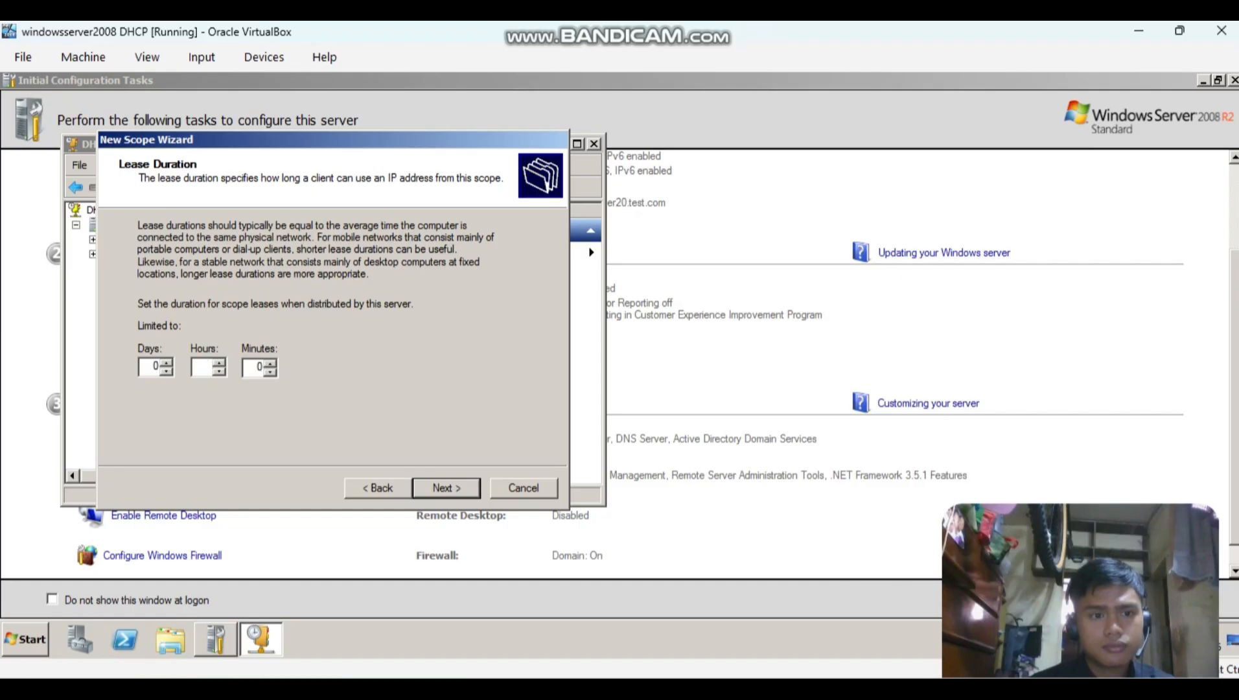
pyautogui.press('Up')
pyautogui.press('Up')
pyautogui.press('Up')
pyautogui.press('Return')
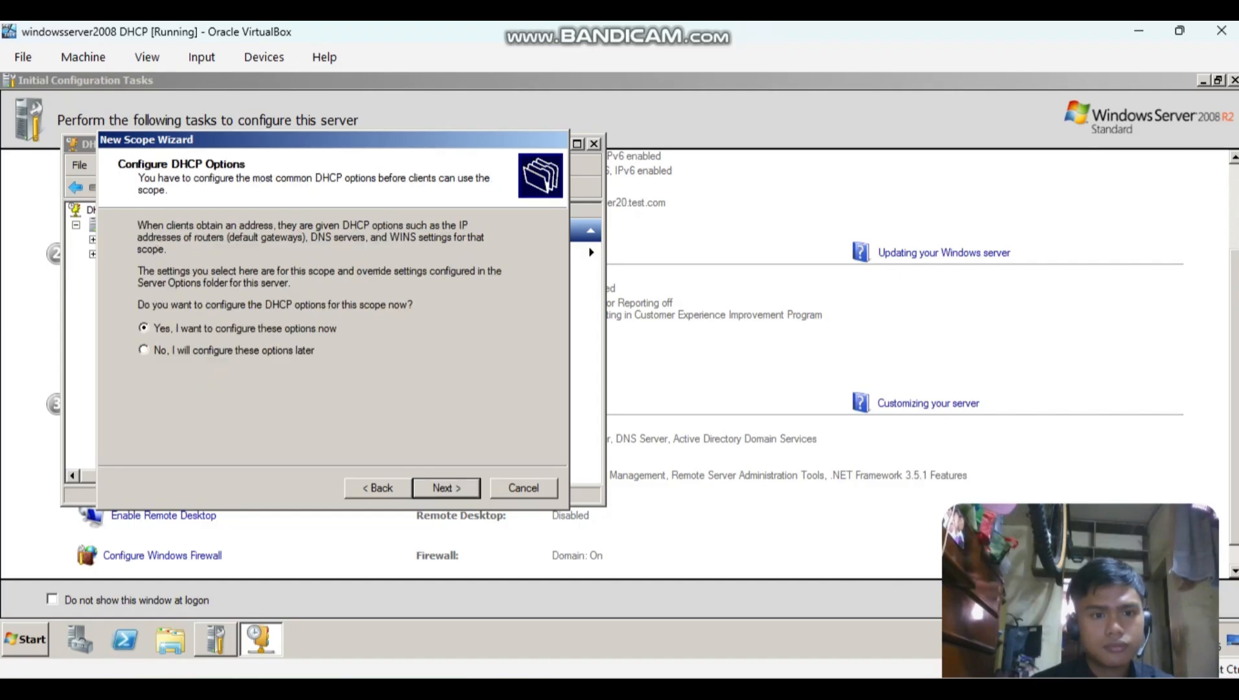
pyautogui.press('Return')
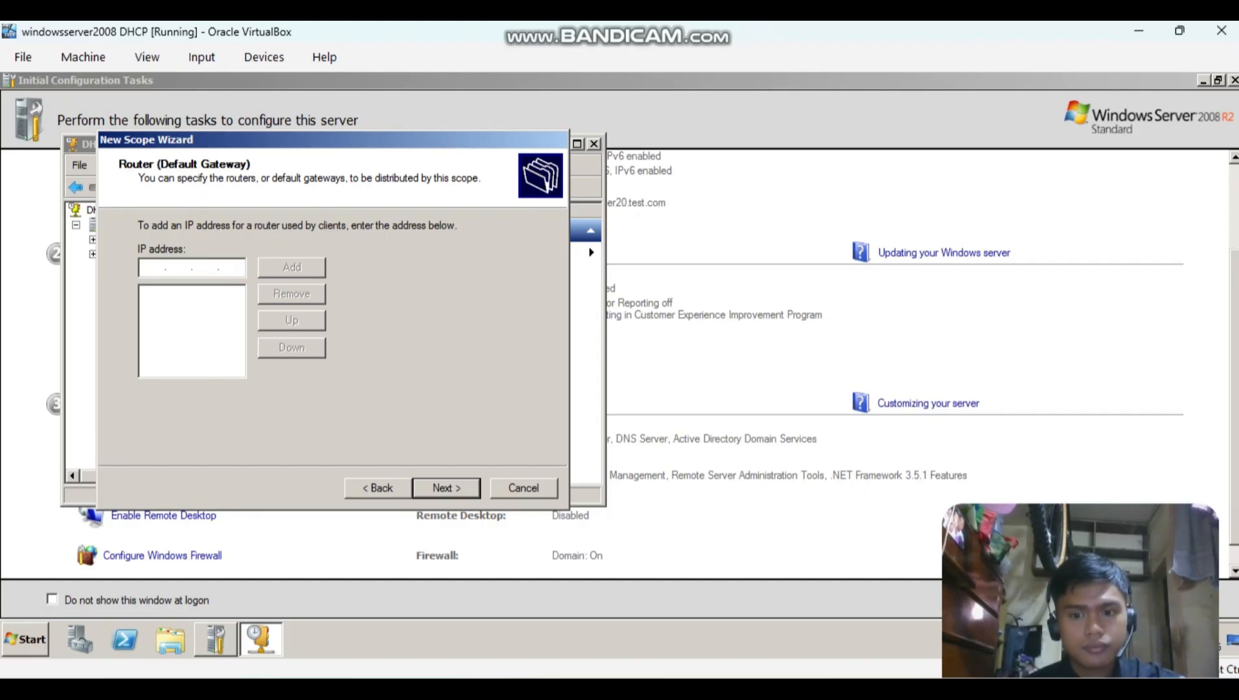
# Add 172.16.0.126 as the Net B default gateway, checking the address in the notes, and continue to the DNS settings.
pyautogui.hotkey('alt', 'Tab')
pyautogui.hotkey('alt', 'Tab')
pyautogui.moveTo(771, 688)
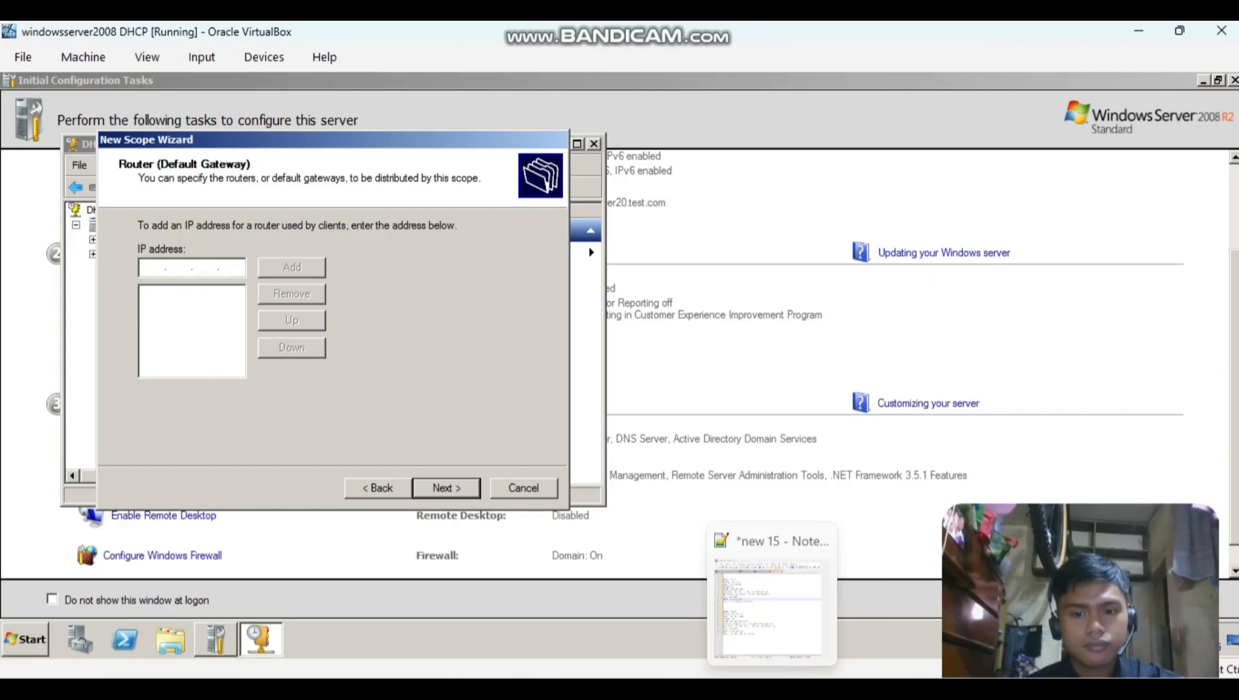
pyautogui.click(770, 688)
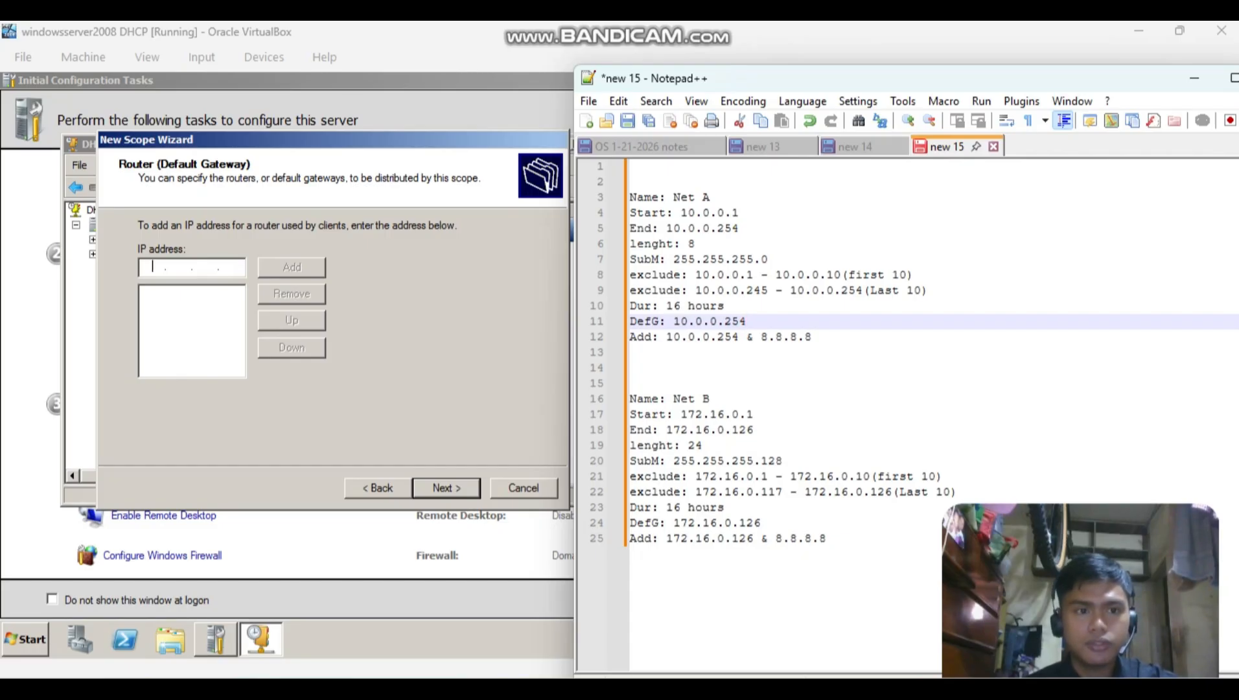
pyautogui.hotkey('alt', 'Tab')
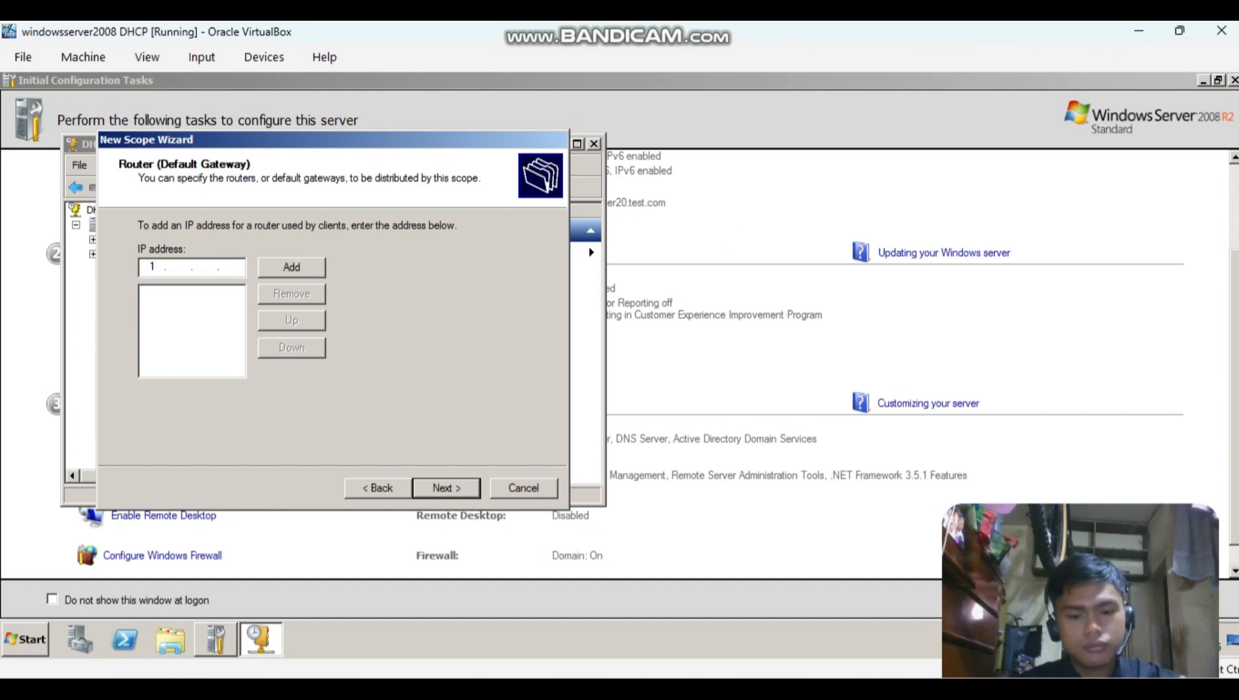
pyautogui.write('72 . ')
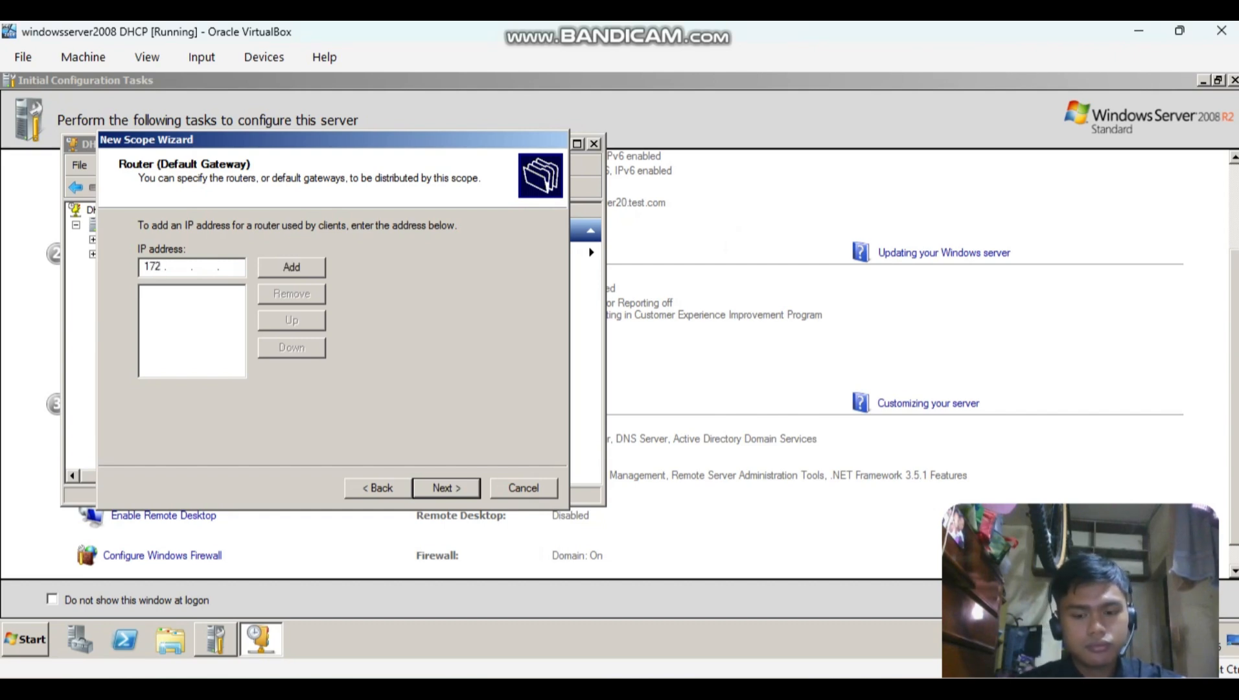
pyautogui.write('16 . 0 . 21')
pyautogui.press('BackSpace')
pyautogui.press('BackSpace')
pyautogui.write('126')
pyautogui.click(292, 267)
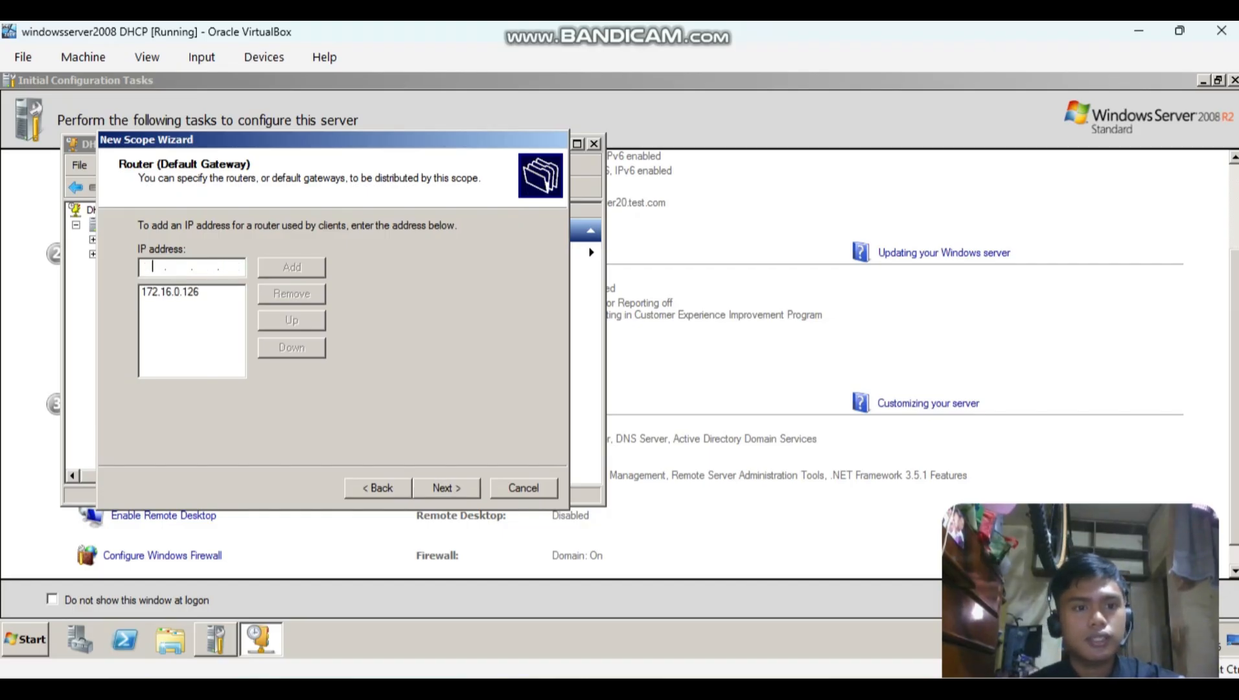
pyautogui.click(447, 487)
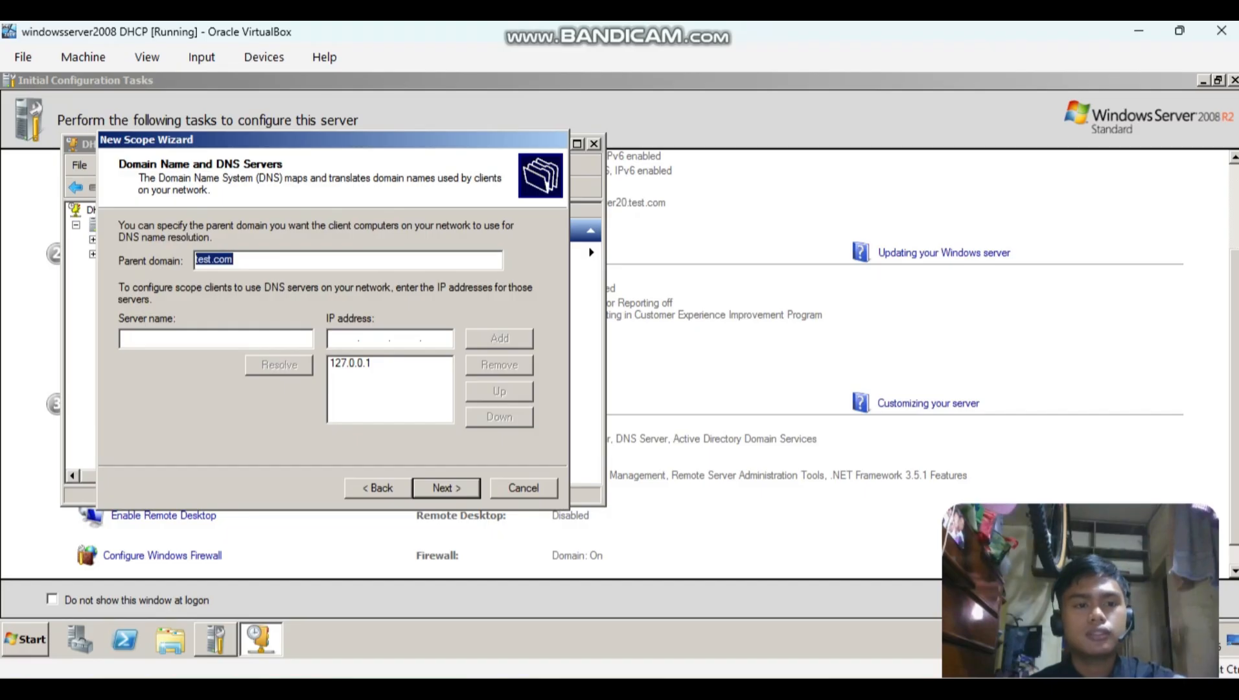
# Remove the 127.0.0.1 entry from the Net B scope's DNS servers.
pyautogui.click(344, 338)
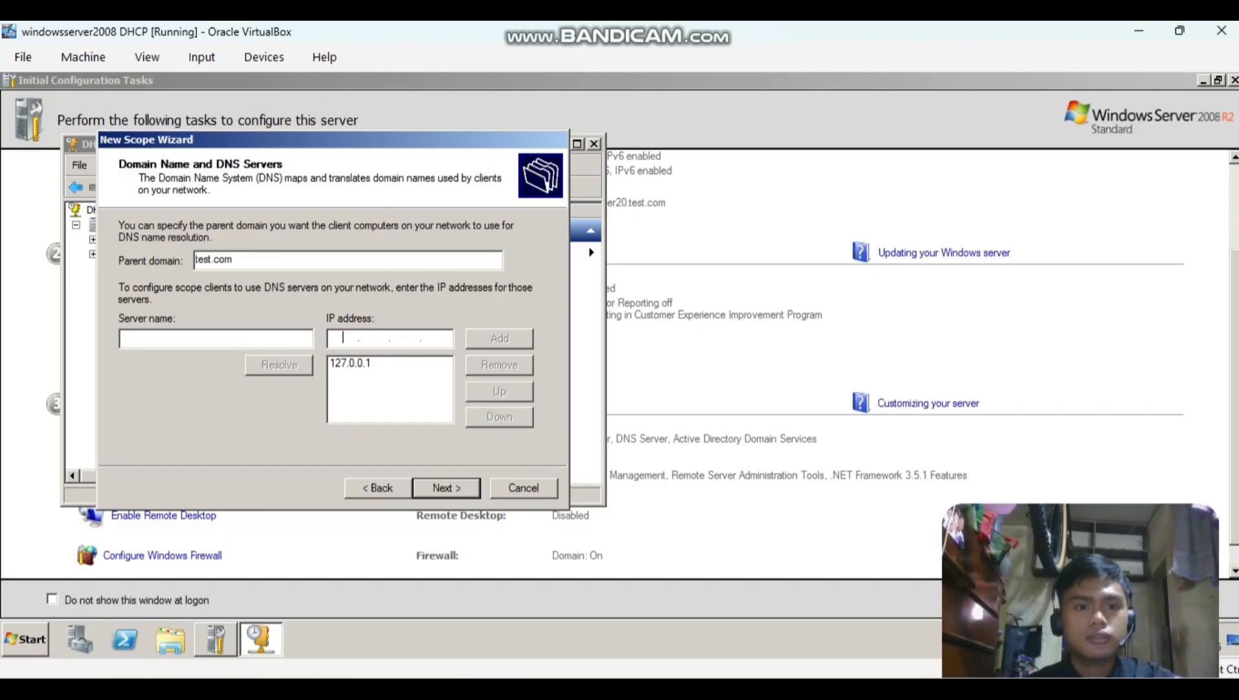
pyautogui.click(351, 364)
pyautogui.click(499, 365)
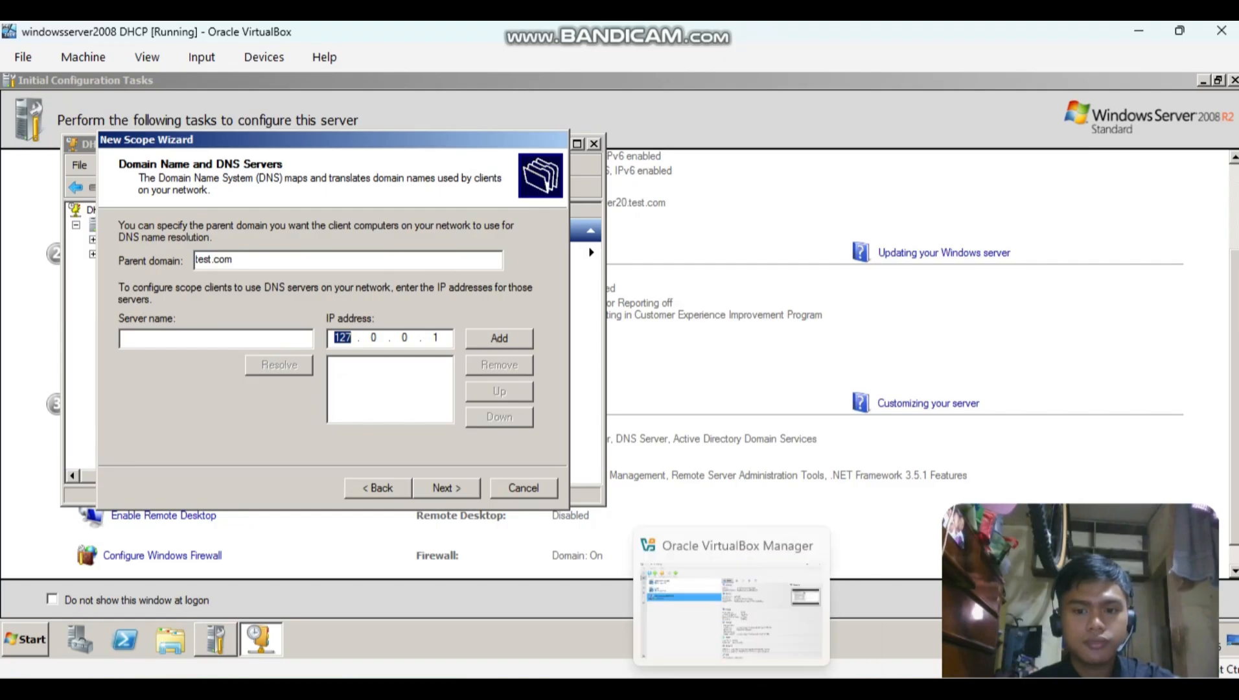
# Add 172.16.0.126 as a DNS server for the Net B scope, checking the address in the notes.
pyautogui.click(771, 691)
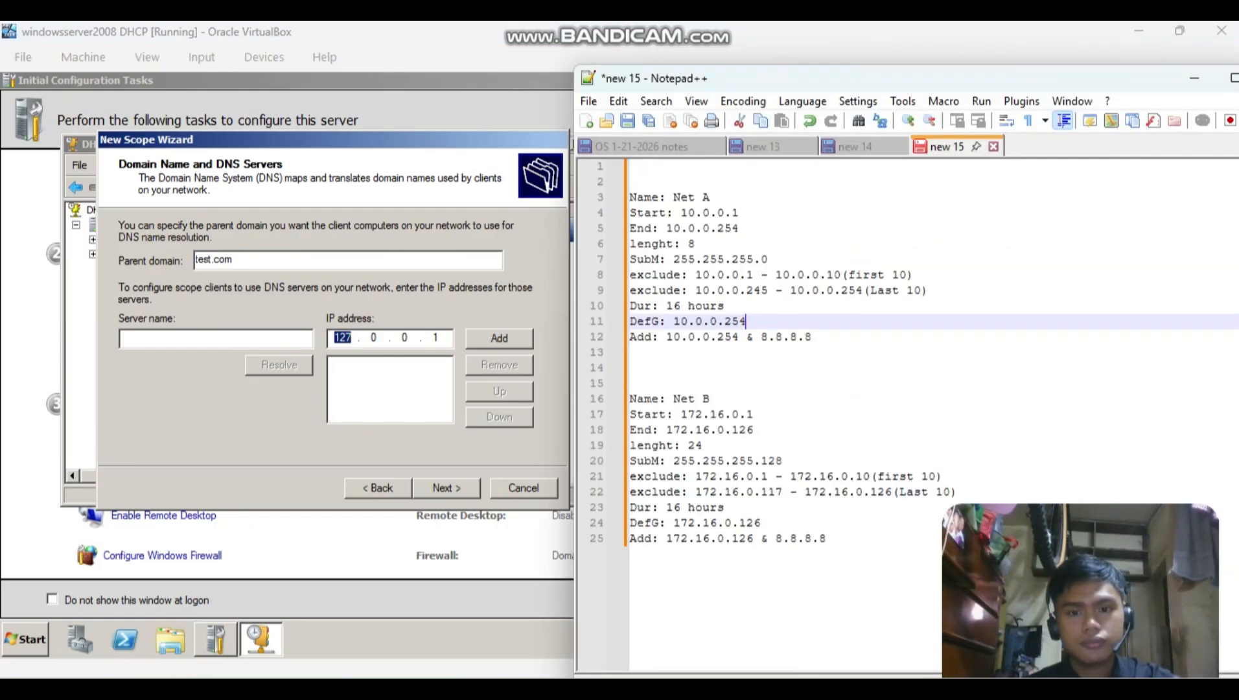
pyautogui.click(442, 338)
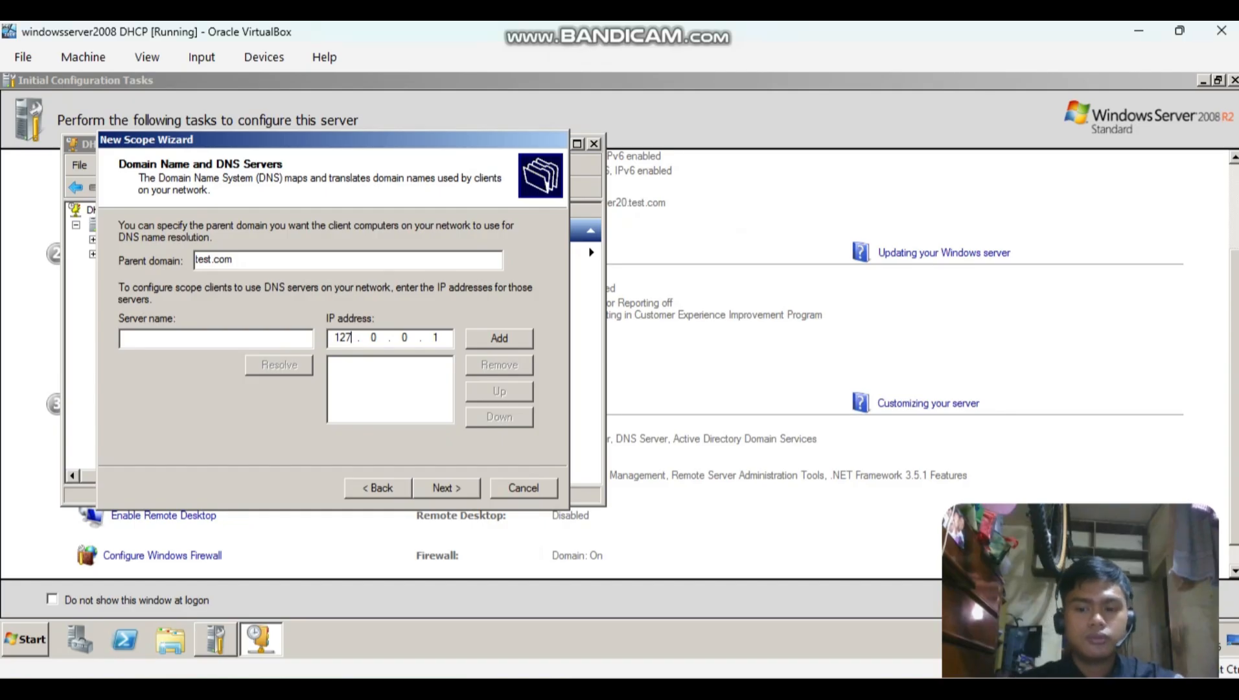
pyautogui.press('BackSpace')
pyautogui.press('BackSpace')
pyautogui.press('BackSpace')
pyautogui.write('172 . ')
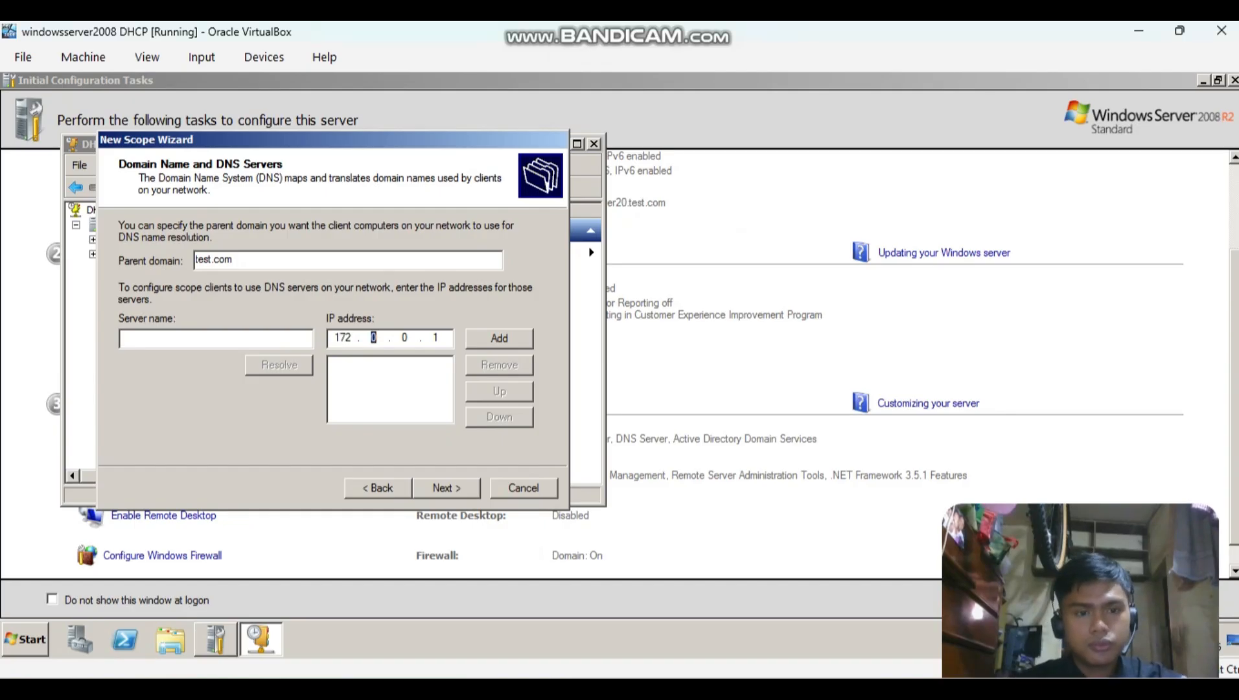
pyautogui.write('16 . ')
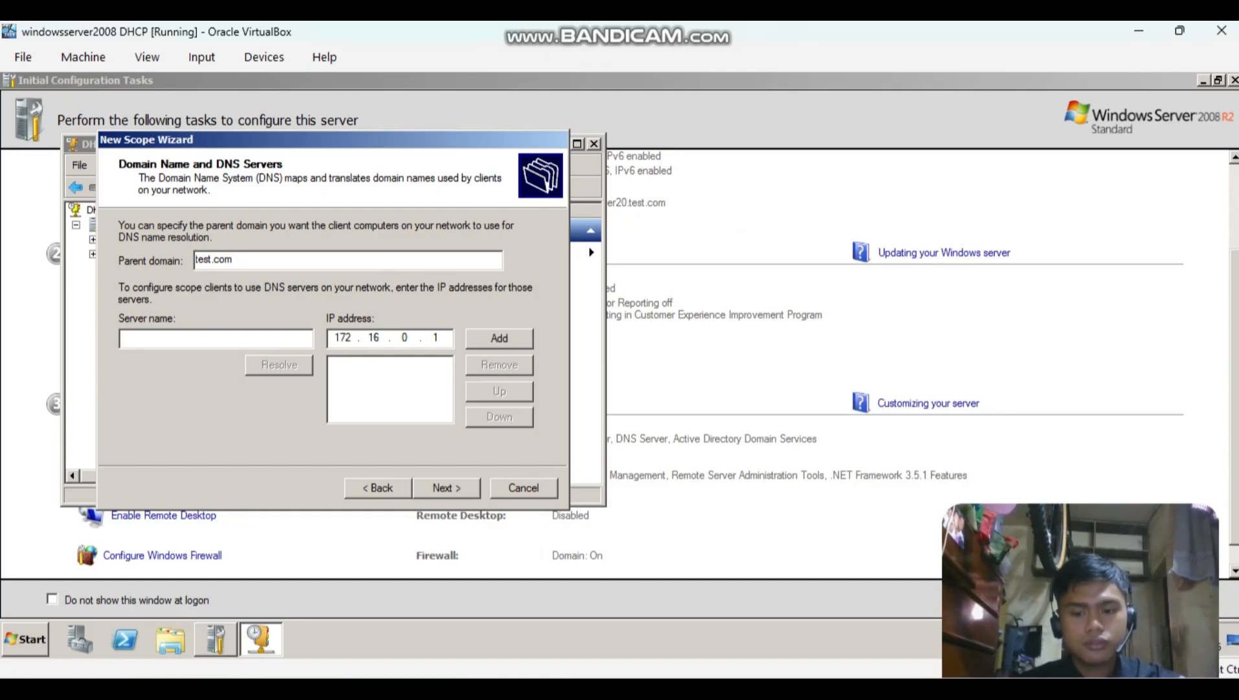
pyautogui.write('0 . 126')
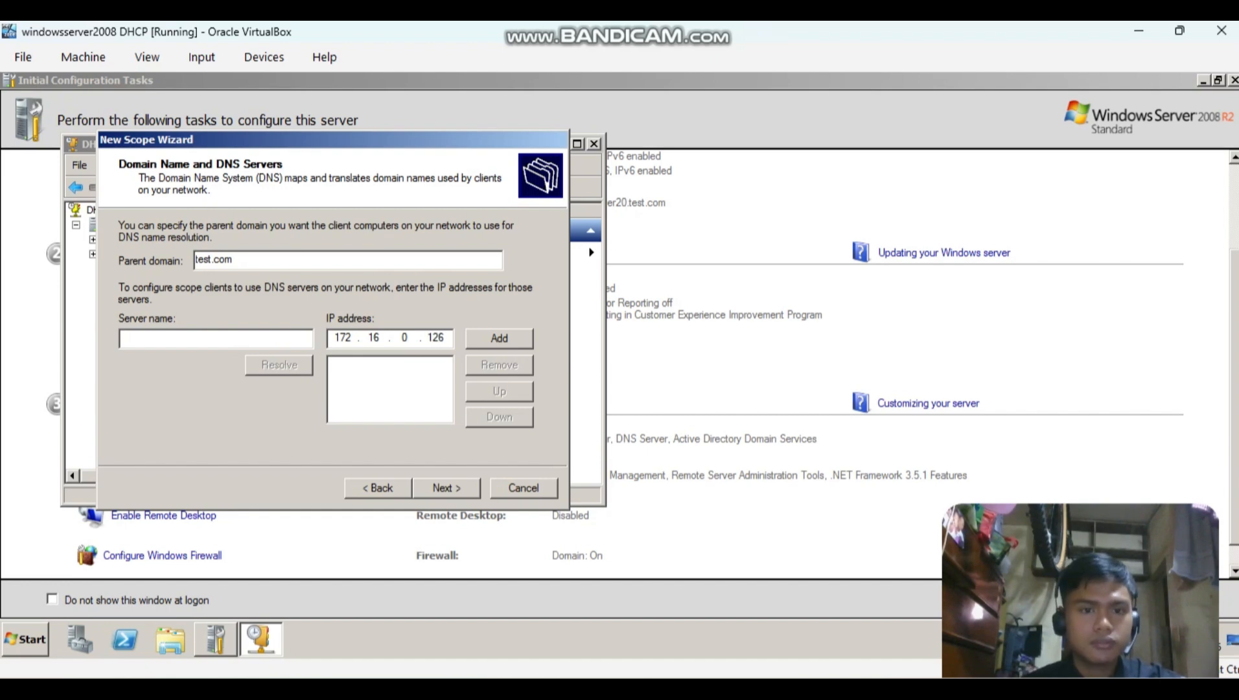
pyautogui.press('Return')
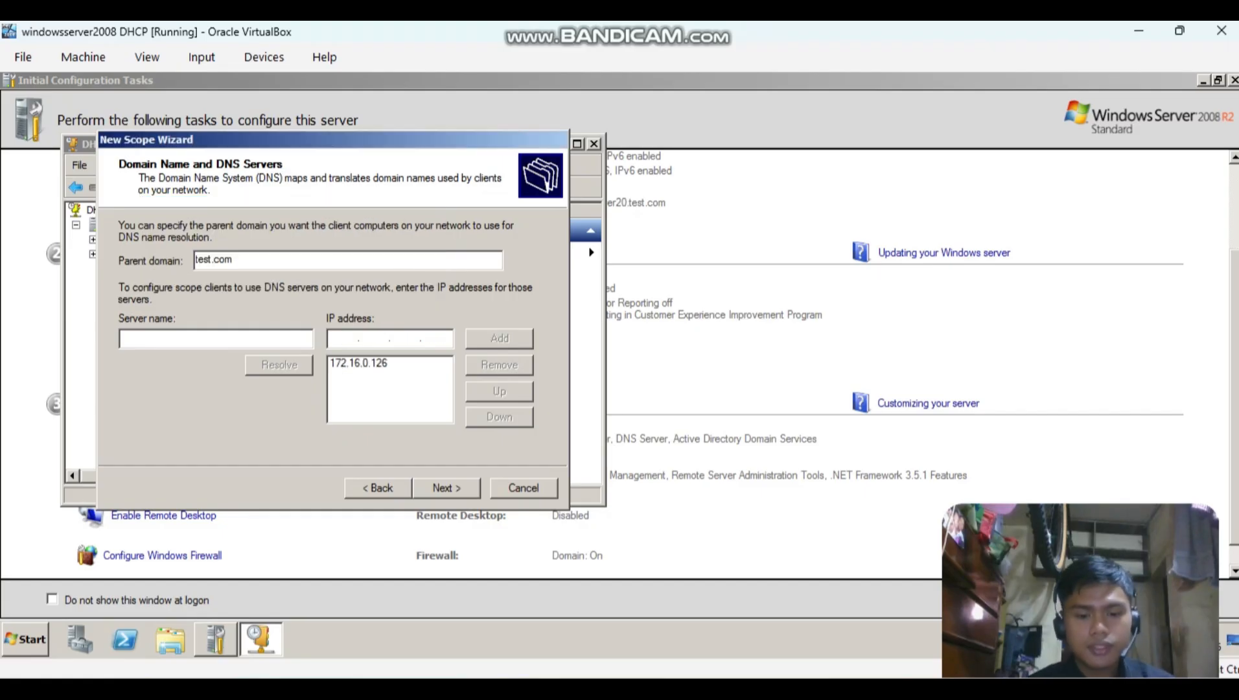
# Add 8.8.8.8 as the second Net B DNS server despite the validation warning, and continue to the WINS servers.
pyautogui.write('8.8.8.8')
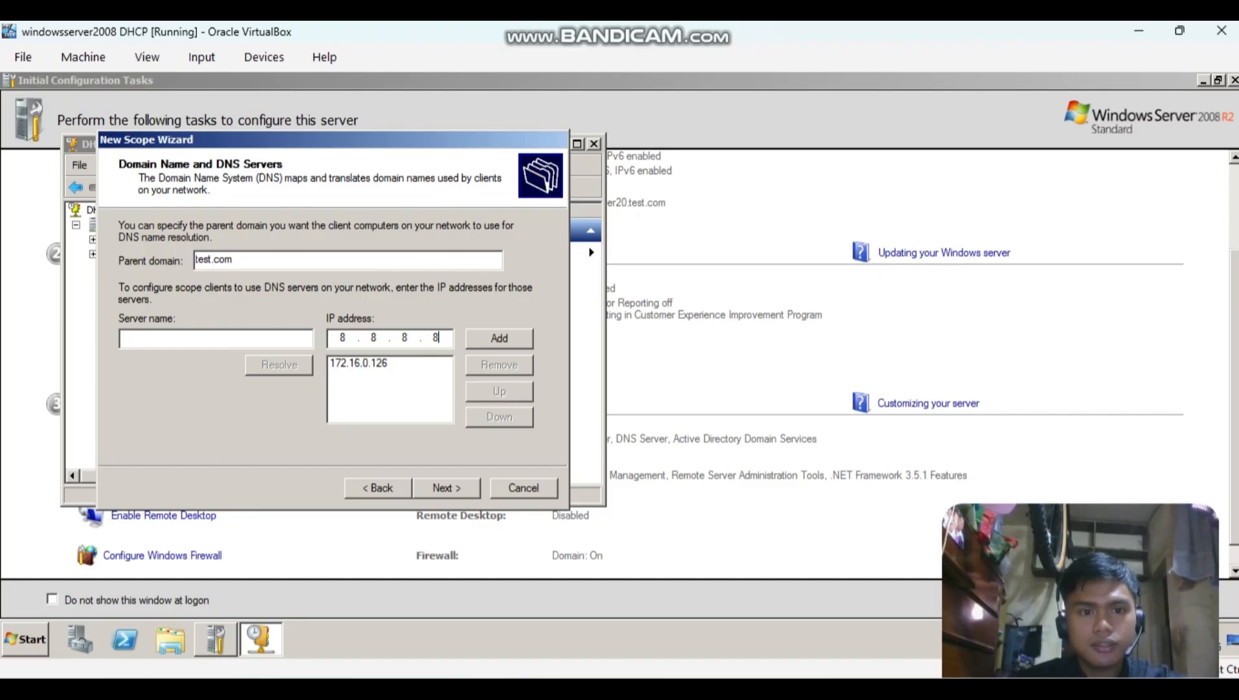
pyautogui.press('Return')
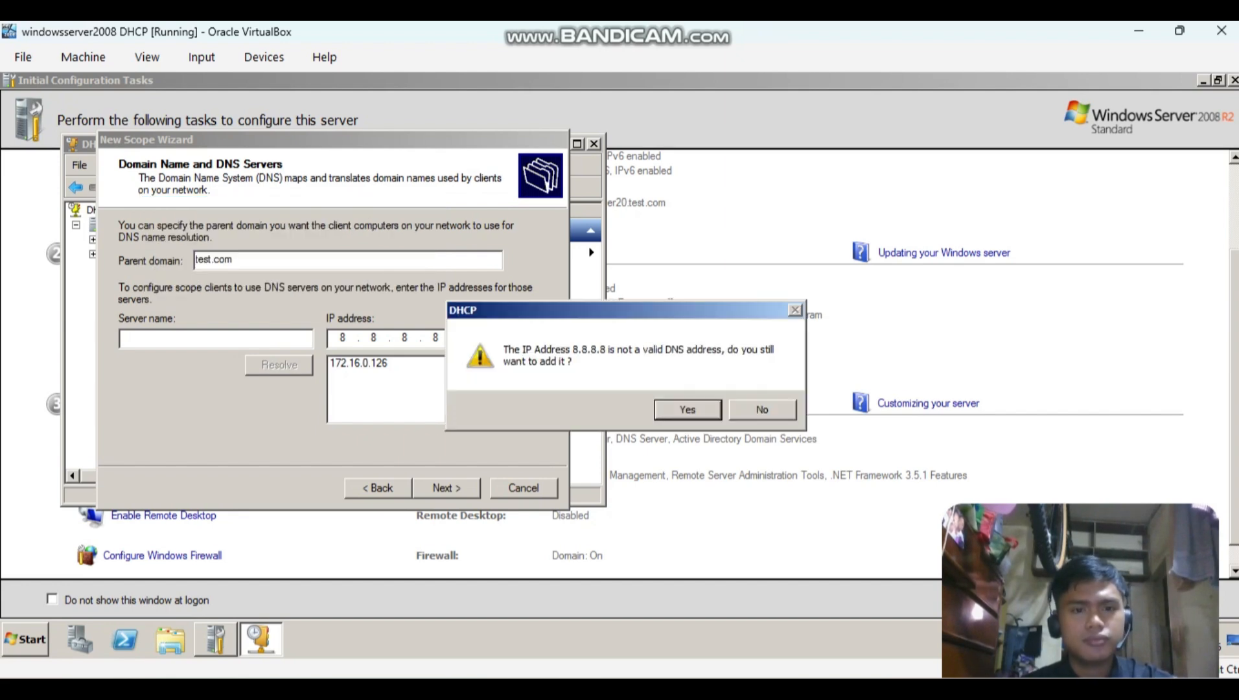
pyautogui.press('Return')
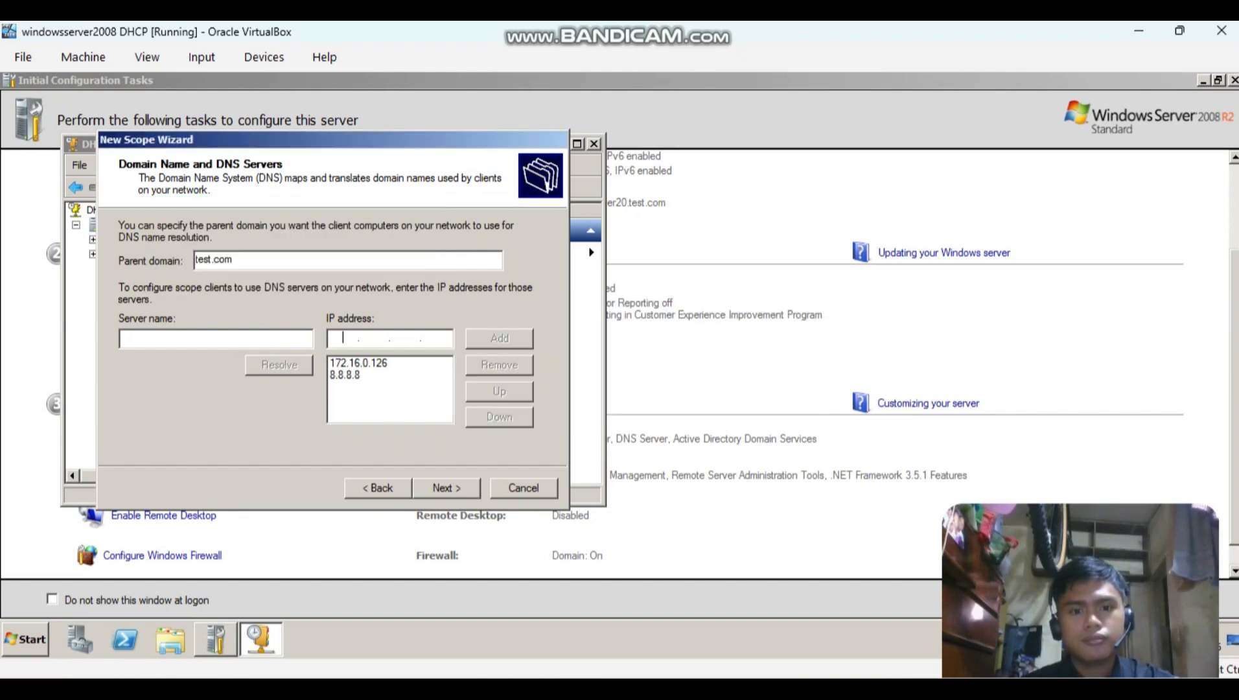
pyautogui.press('Return')
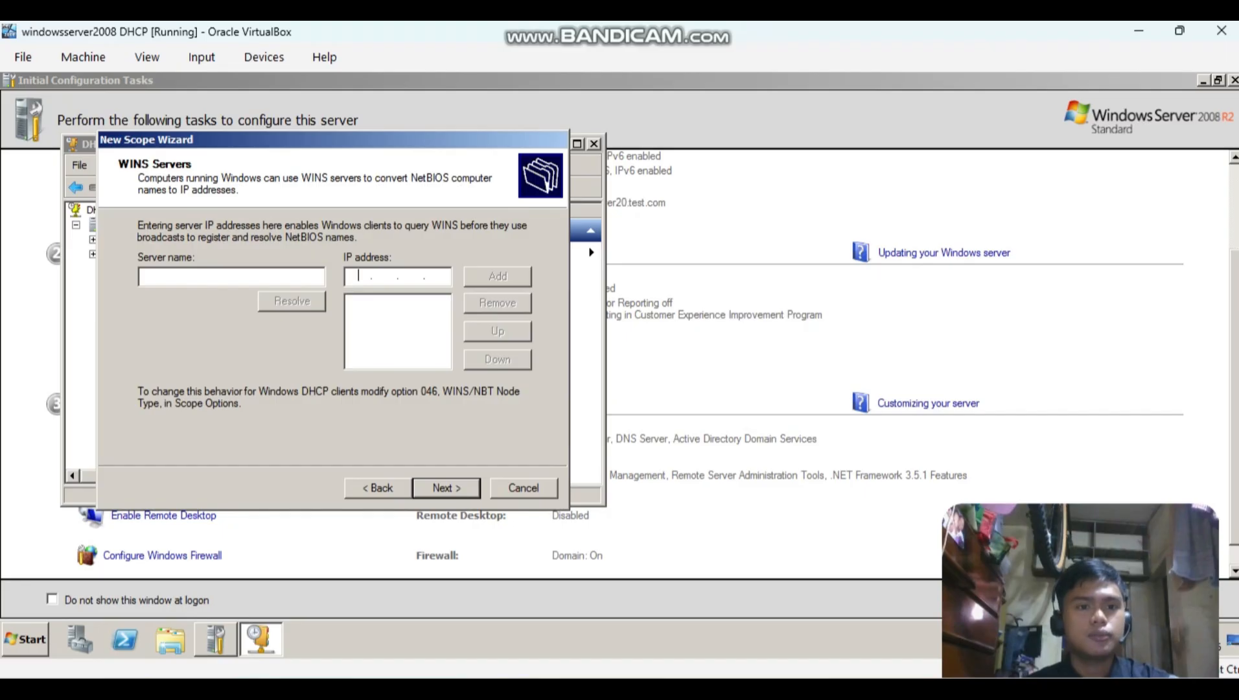